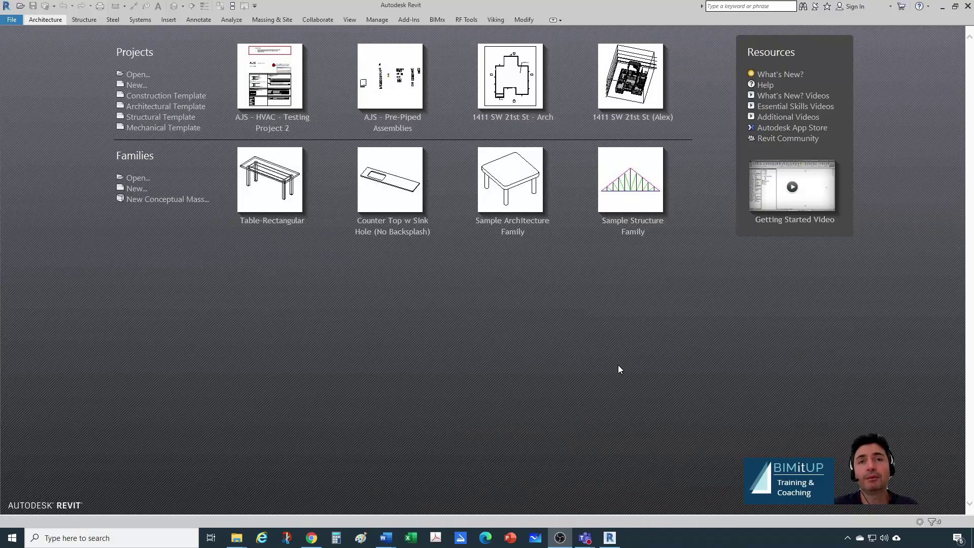
# Create a new project from the Mechanical Template
pyautogui.click(10, 20)
pyautogui.click(32, 58)
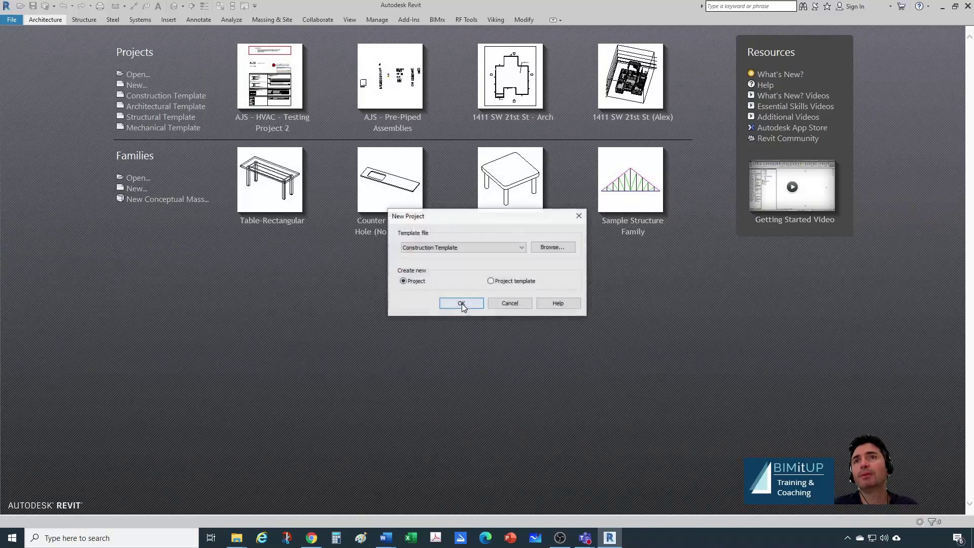
pyautogui.click(453, 248)
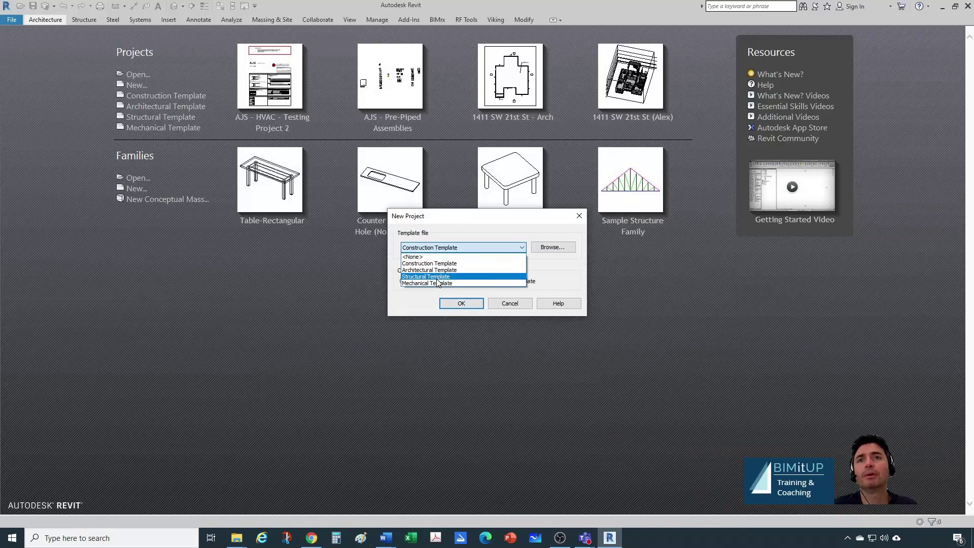
pyautogui.click(416, 283)
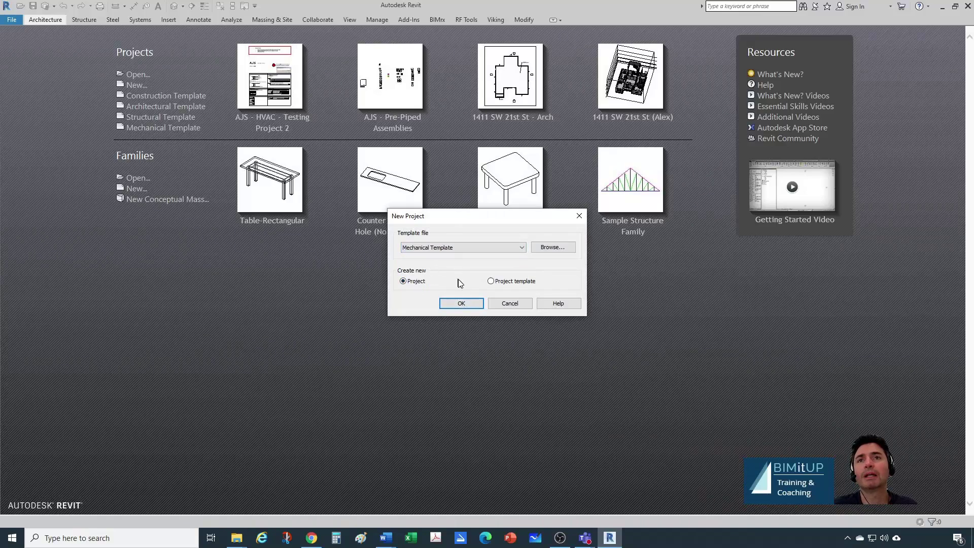
pyautogui.click(459, 303)
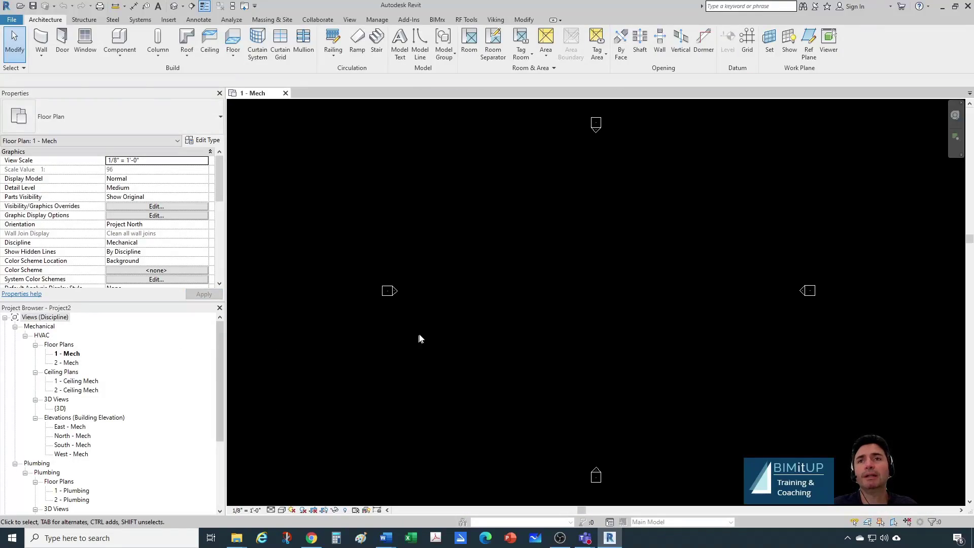
# Collapse the Mechanical views in the project browser and expand the Pipes family down to its pipe types
pyautogui.moveTo(427, 372); pyautogui.dragTo(407, 375, button='middle')
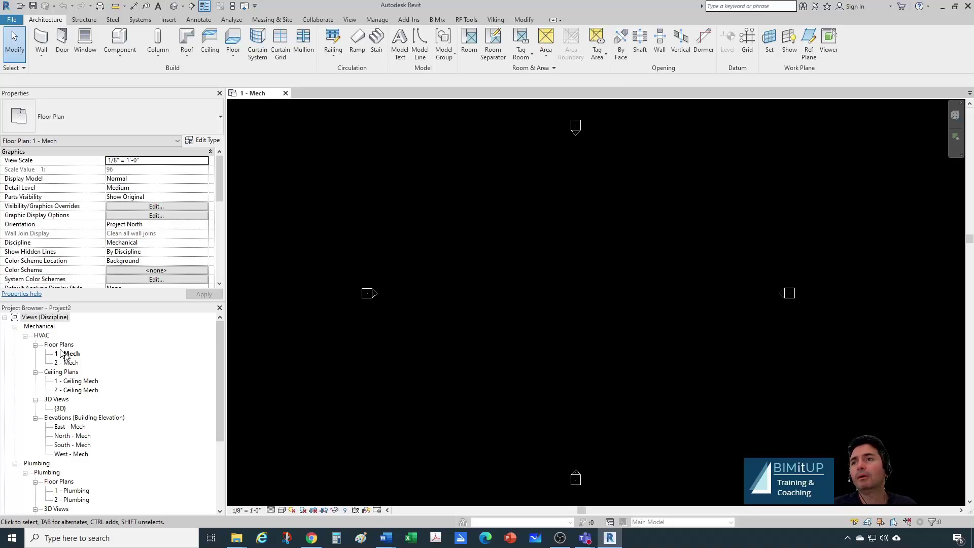
pyautogui.click(16, 327)
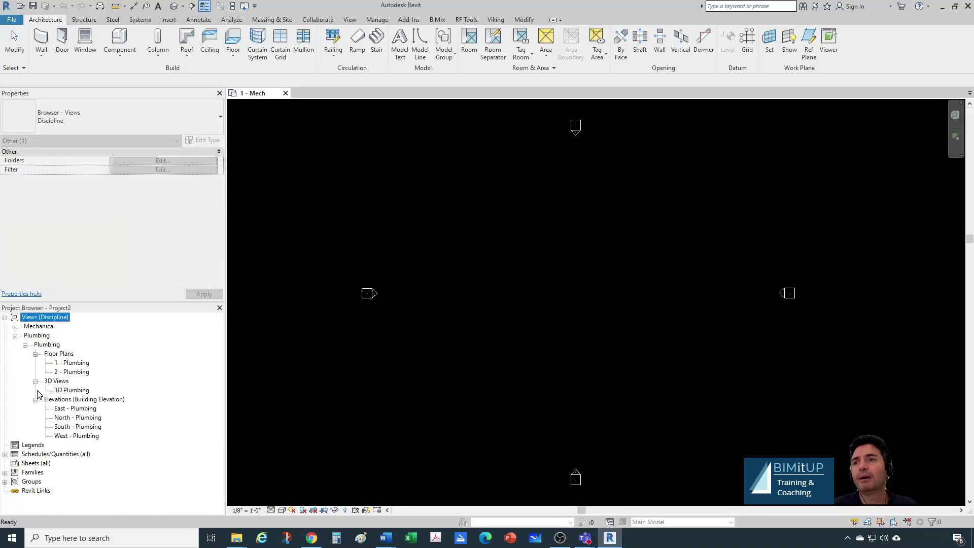
pyautogui.click(6, 473)
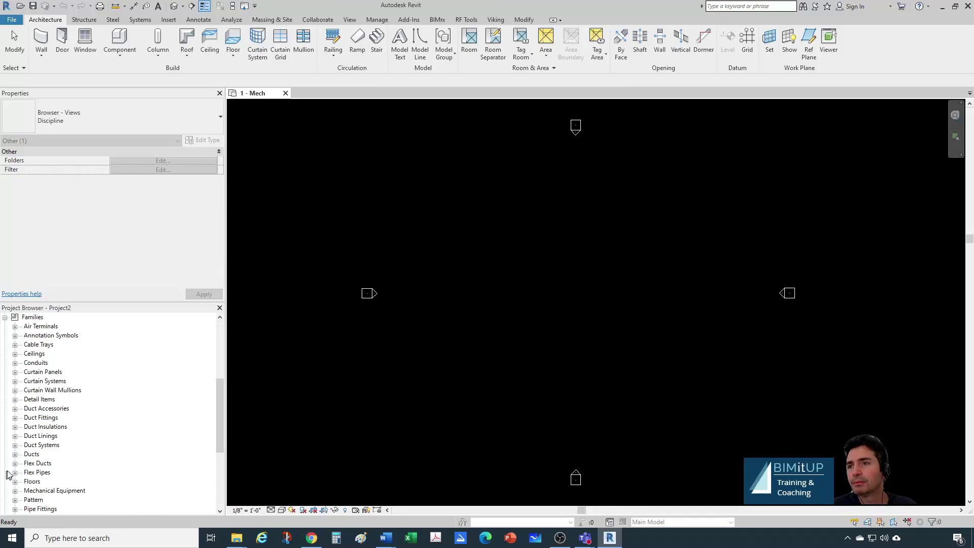
pyautogui.scroll(-2, 31, 459)
pyautogui.scroll(-2, 39, 455)
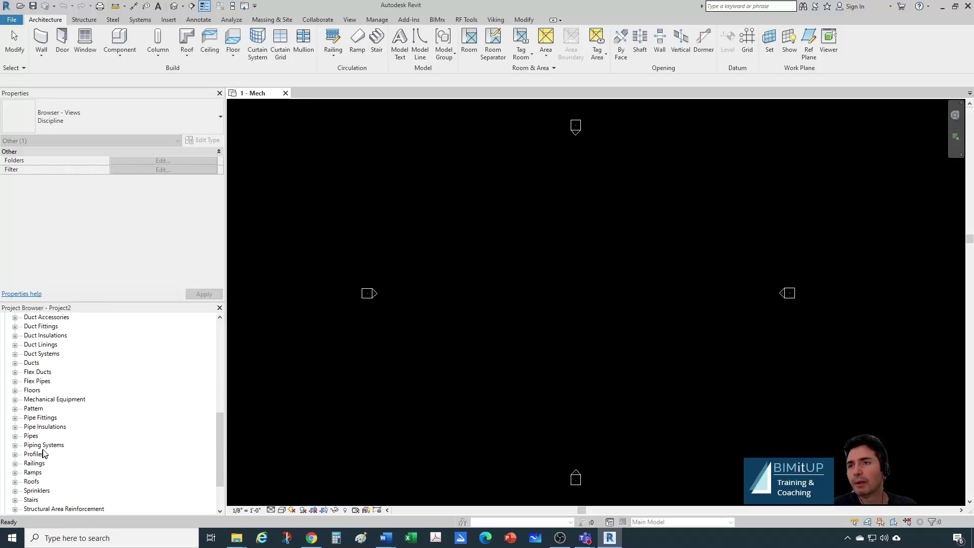
pyautogui.click(15, 436)
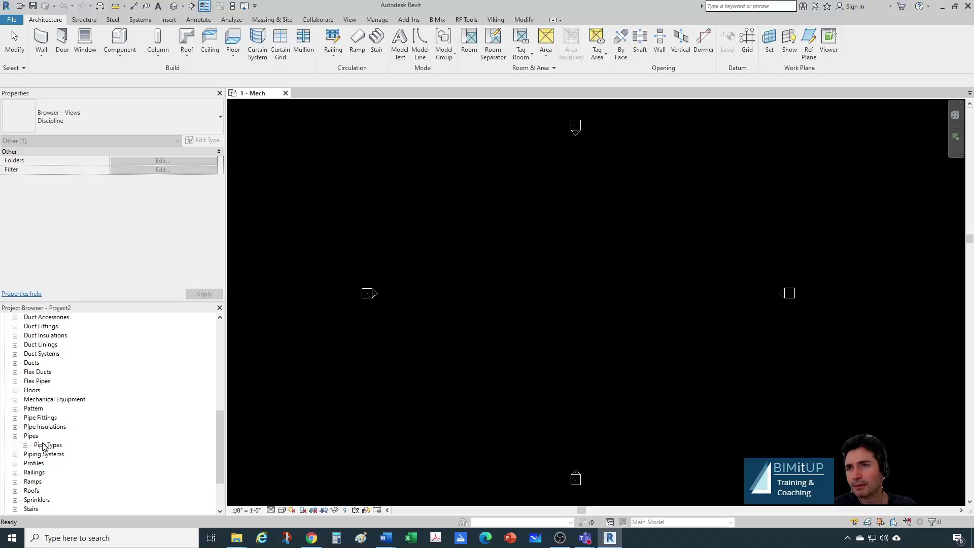
pyautogui.click(25, 445)
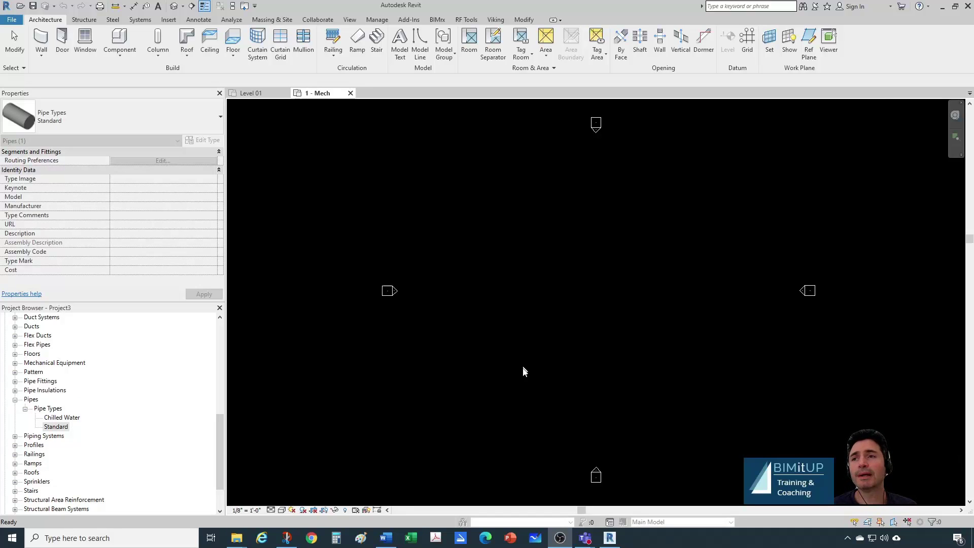
# Examine the routing preferences of the Standard pipe type and close its properties without changes
pyautogui.click(74, 418)
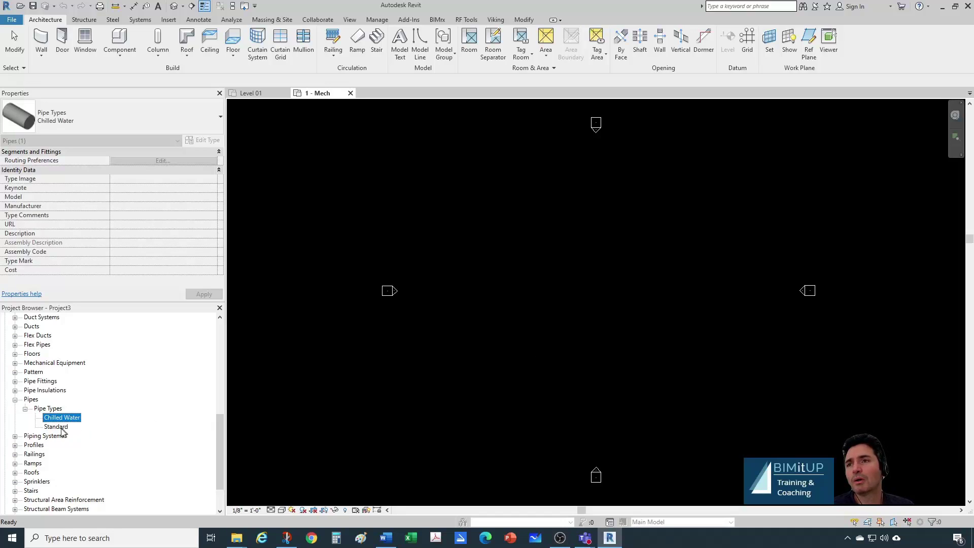
pyautogui.click(56, 427)
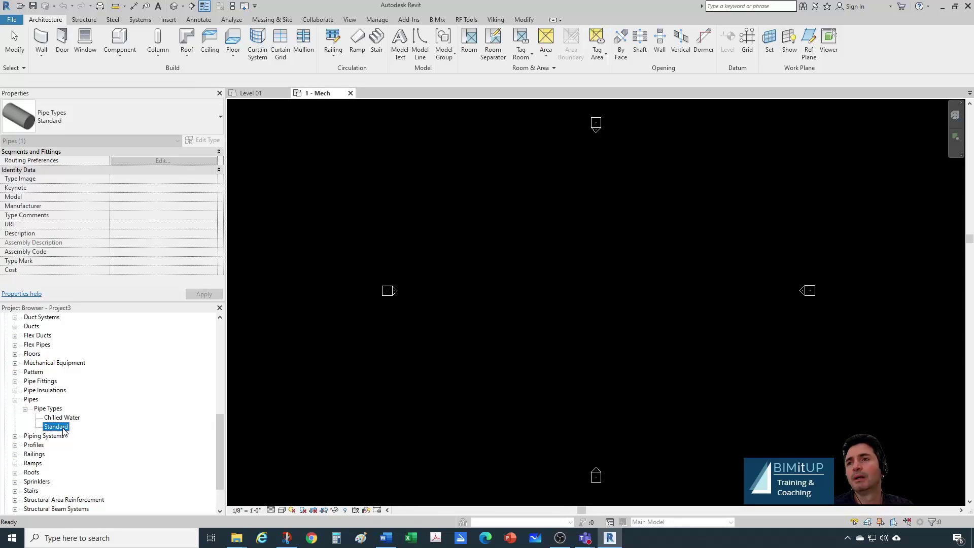
pyautogui.rightClick(63, 431)
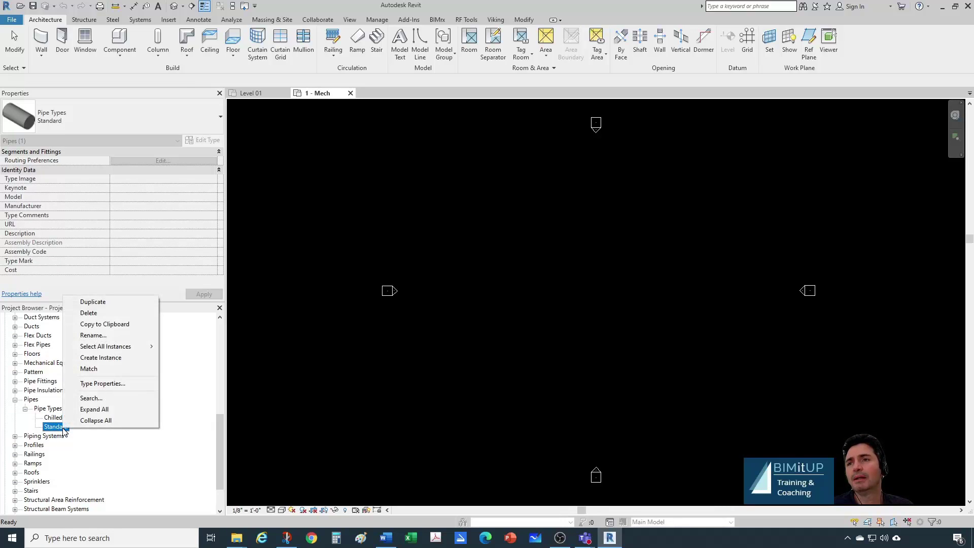
pyautogui.click(103, 383)
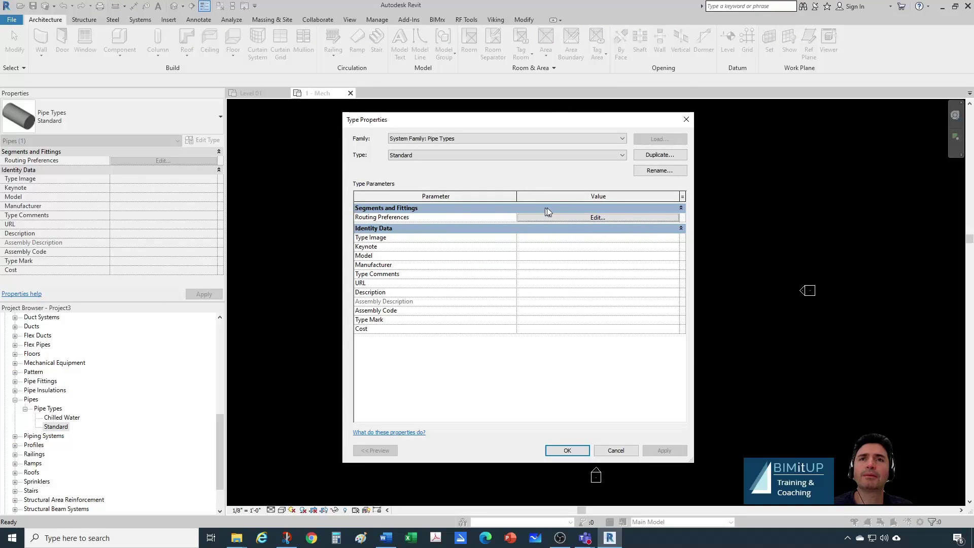
pyautogui.click(572, 217)
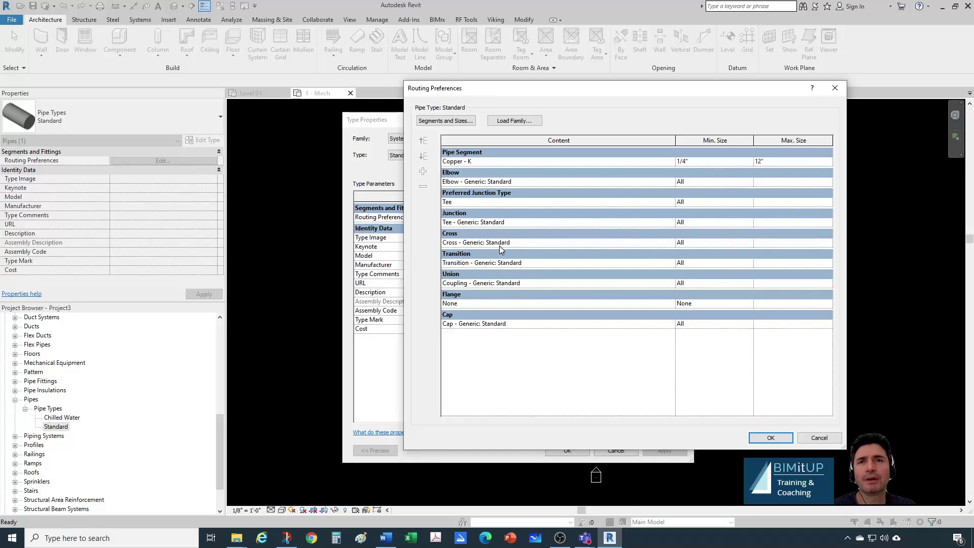
pyautogui.press('Escape')
pyautogui.press('Escape')
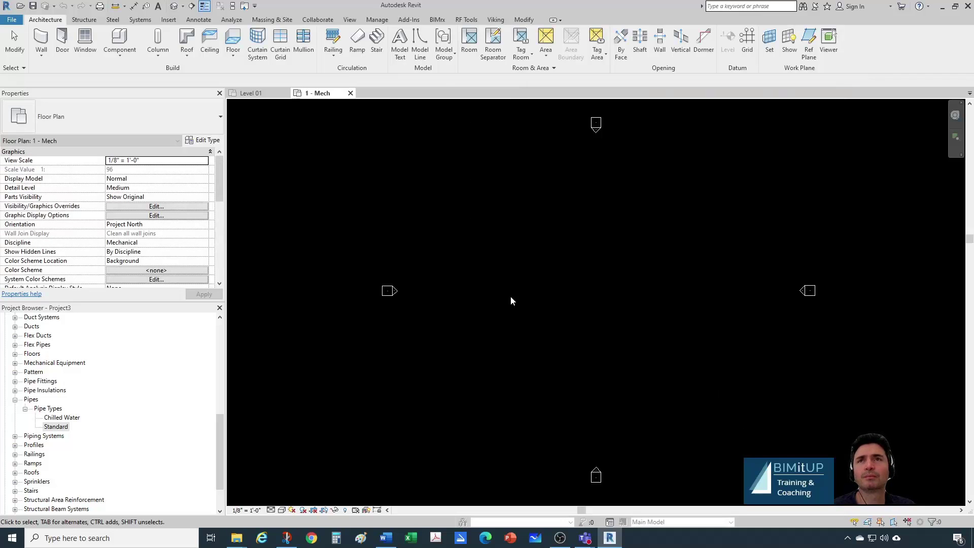
# Switch to the Level 01 plan of AJS - Testing Project 2019 and list its pipe types under Pipes
pyautogui.click(251, 93)
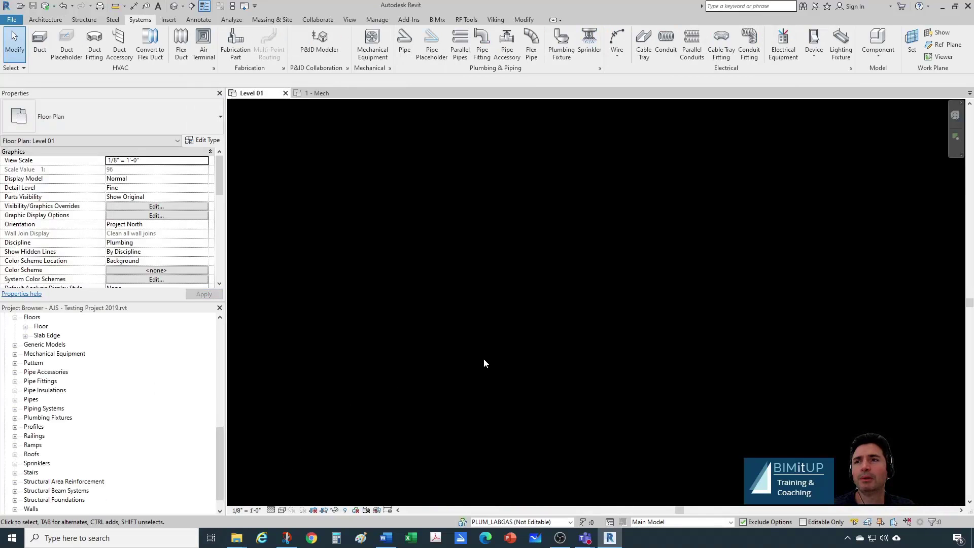
pyautogui.click(18, 401)
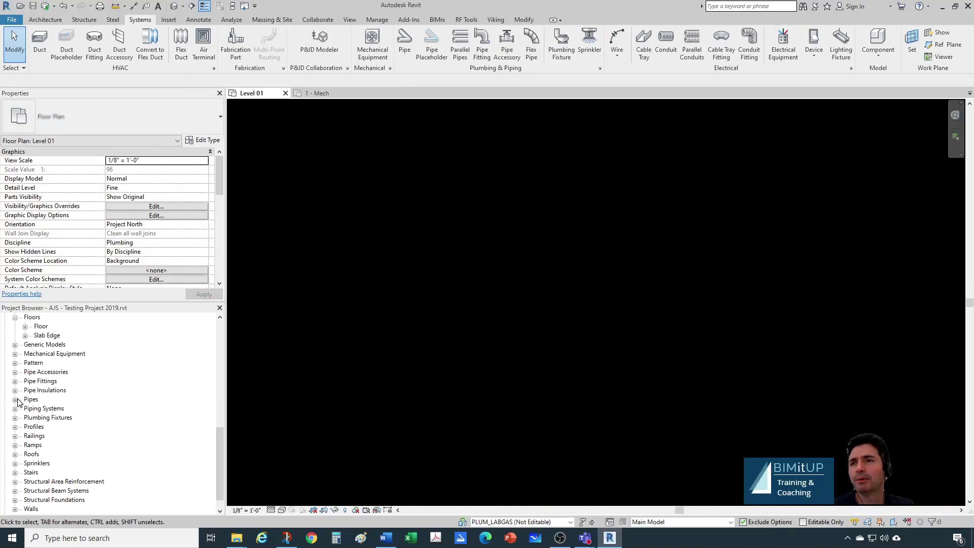
pyautogui.click(16, 400)
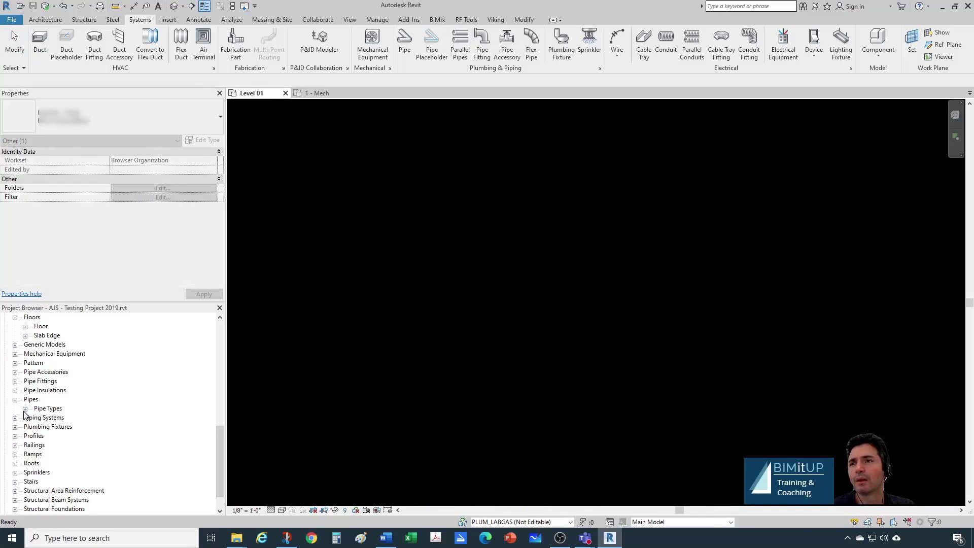
pyautogui.click(24, 409)
pyautogui.scroll(-2, 76, 462)
pyautogui.scroll(2, 76, 480)
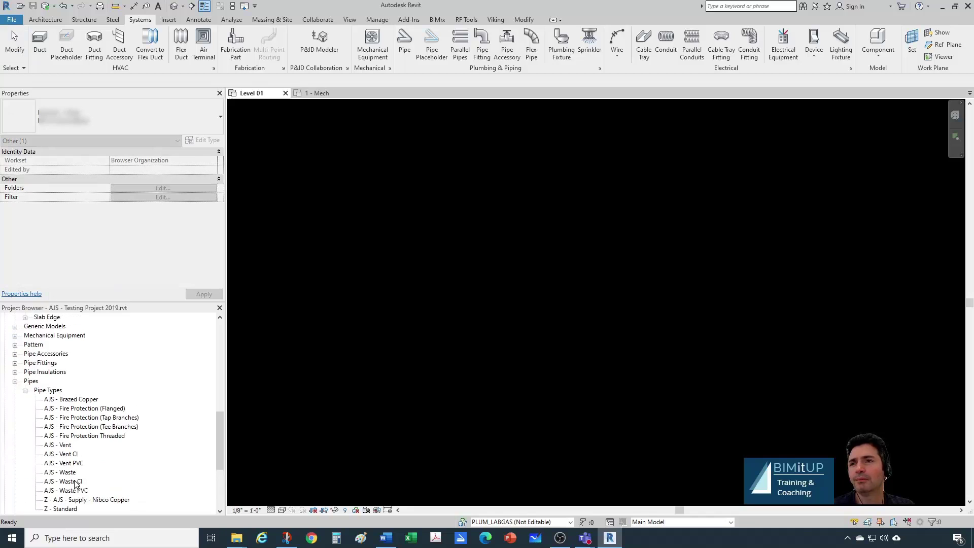
# Examine the routing preferences of the AJS - Fire Protection Threaded pipe type
pyautogui.click(72, 438)
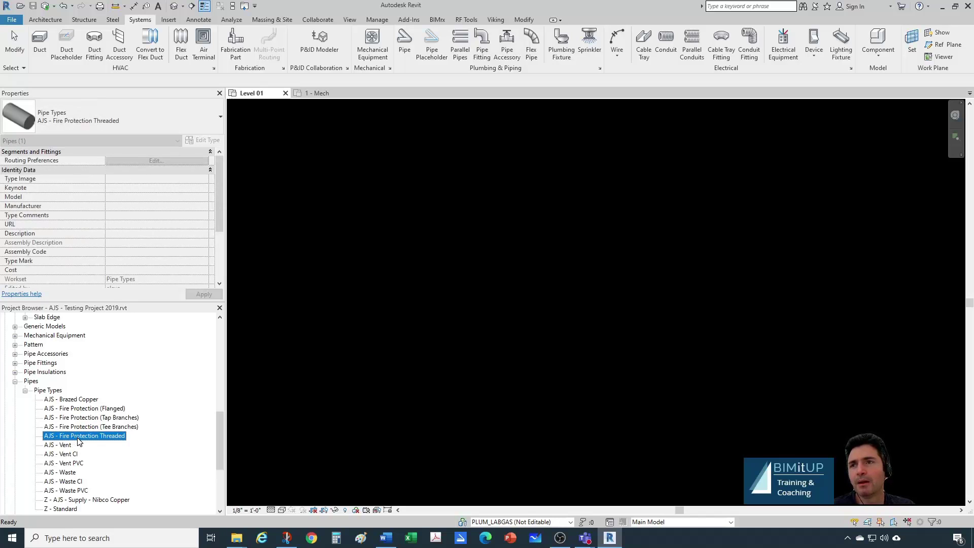
pyautogui.rightClick(79, 440)
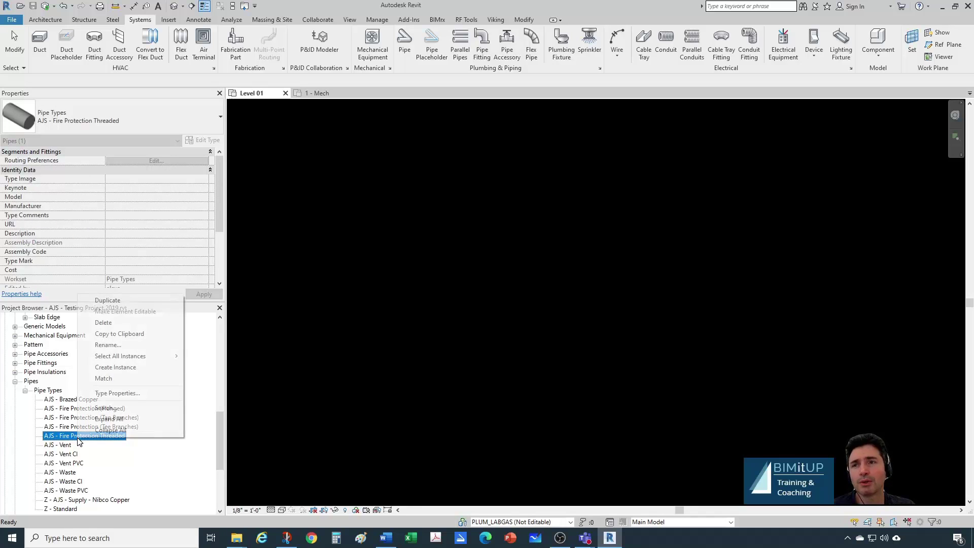
pyautogui.click(120, 394)
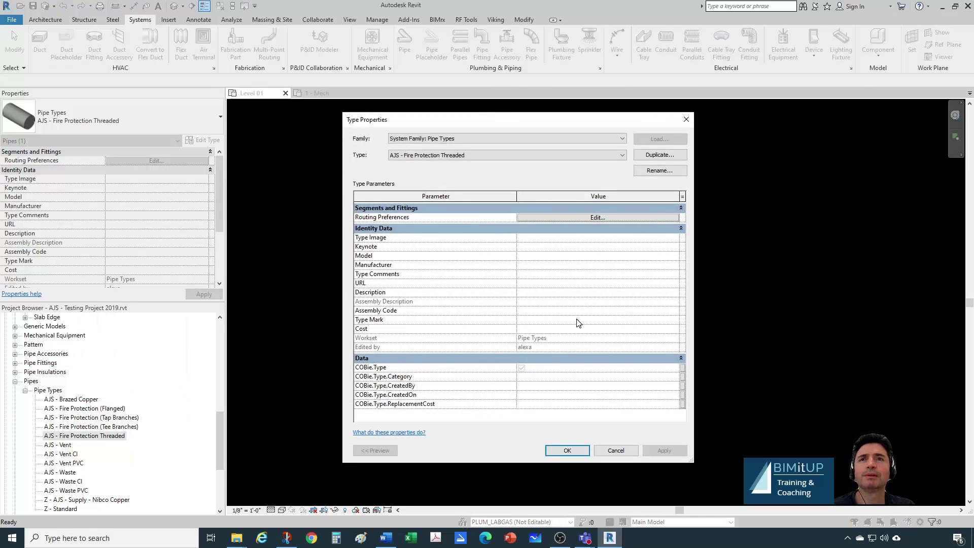
pyautogui.click(561, 218)
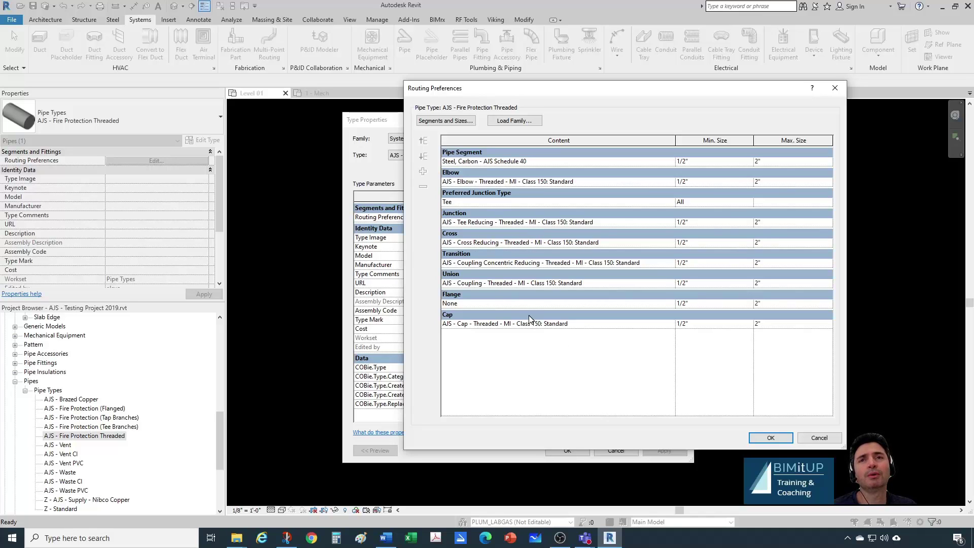
# Bring up the Snip & Sketch capture of the routing preferences, move it off this screen, and close the pipe type's dialogs
pyautogui.click(283, 545)
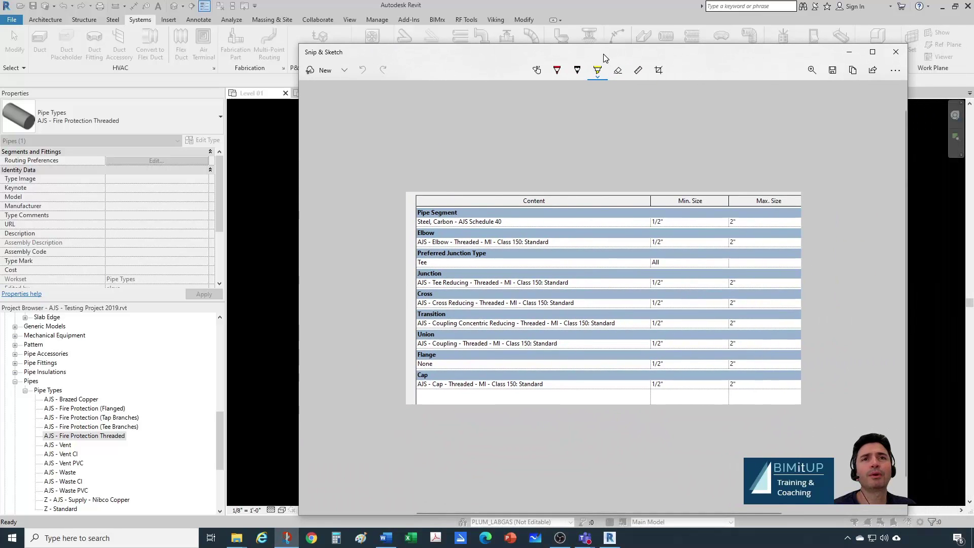
pyautogui.moveTo(604, 58); pyautogui.dragTo(973, 53)
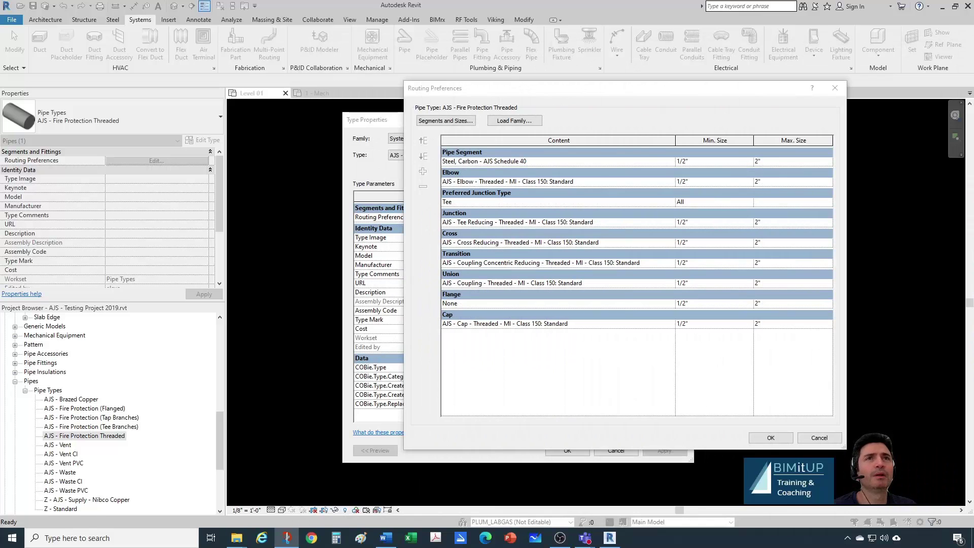
pyautogui.click(835, 88)
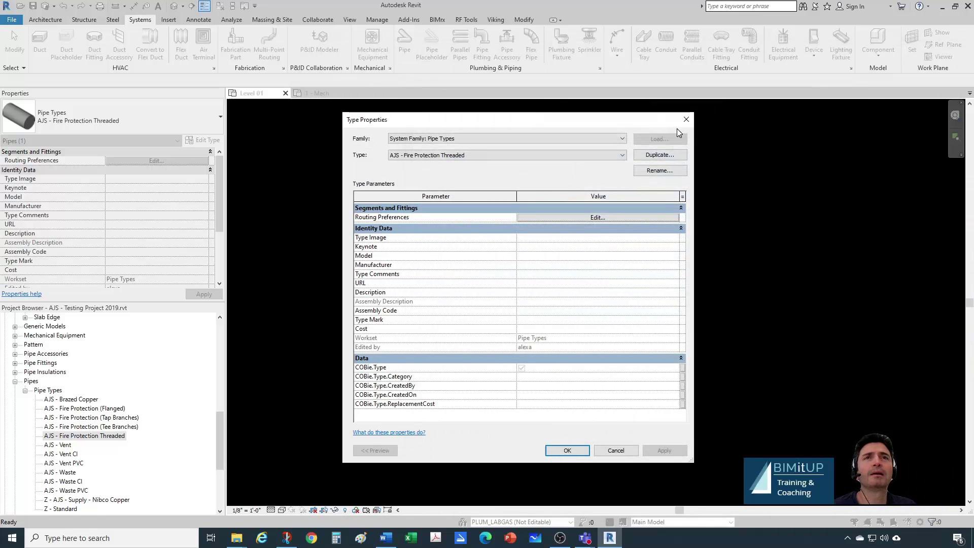
pyautogui.click(685, 119)
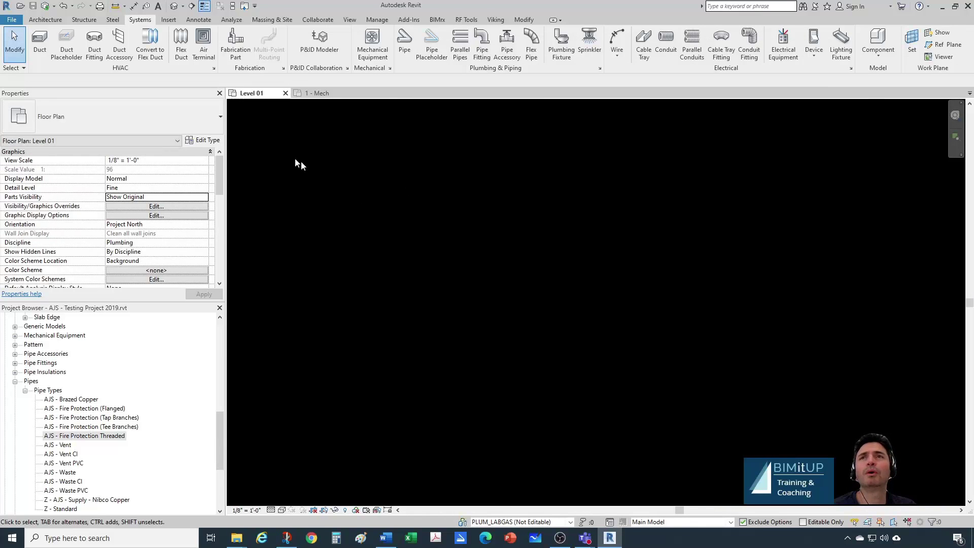
# Return to the new project's 1 - Mech plan and point out the Standard pipe type in the project browser
pyautogui.click(317, 93)
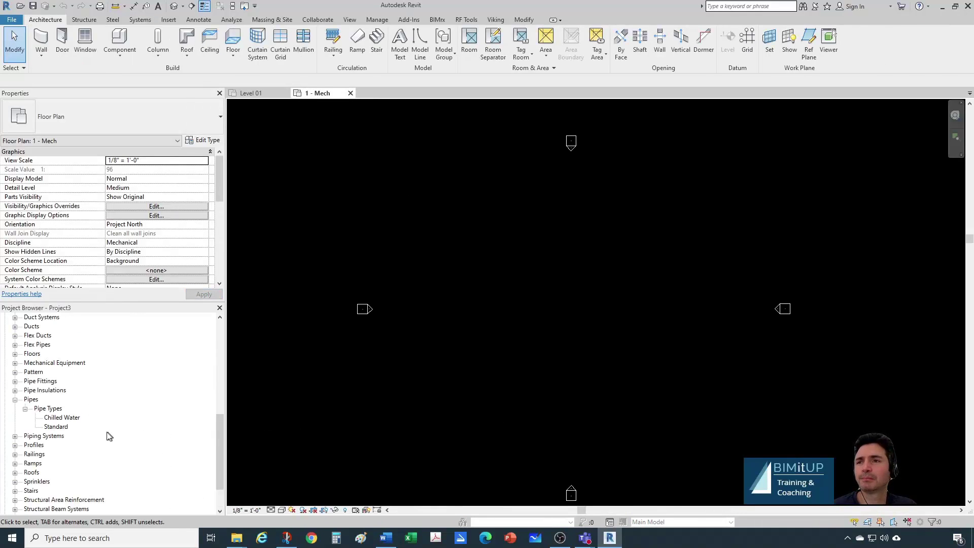
pyautogui.click(57, 427)
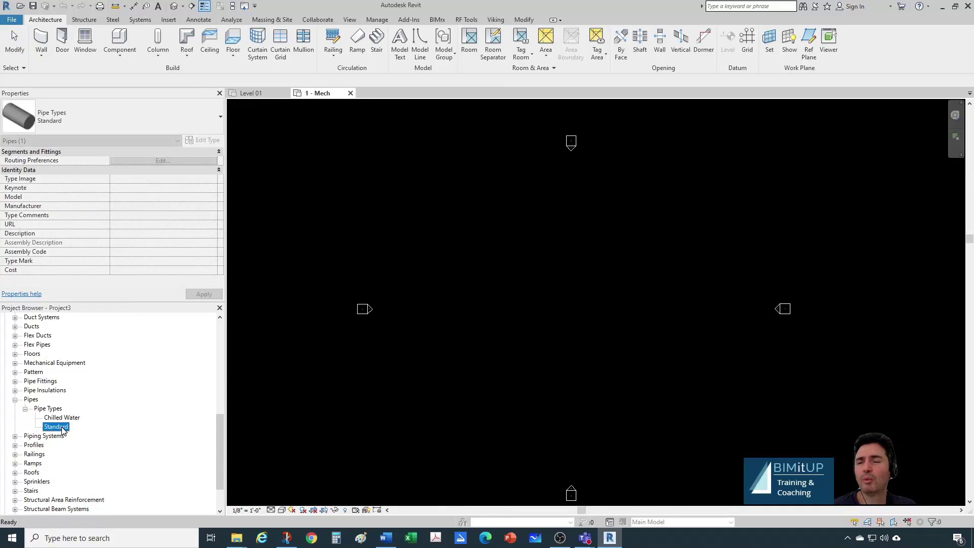
pyautogui.click(479, 412)
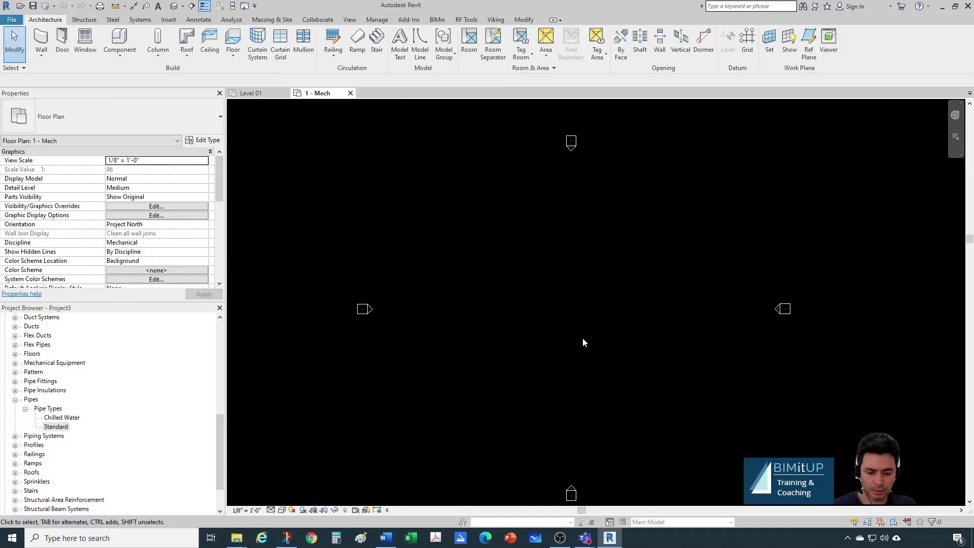
# Start placing a Standard pipe of 1" diameter in the 1 - Mech plan and set the view's detail level to Fine
pyautogui.press('p')
pyautogui.press('i')
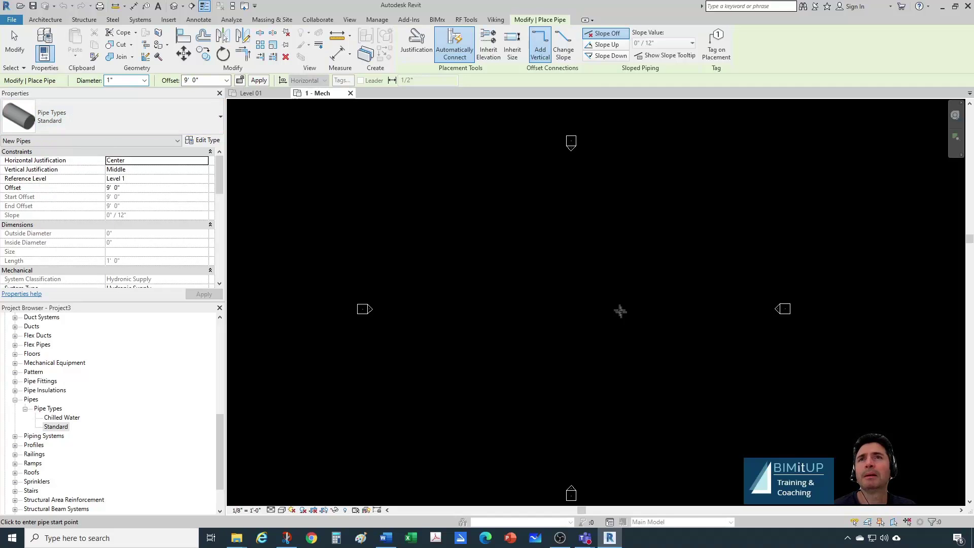
pyautogui.scroll(2, 583, 349)
pyautogui.click(515, 333)
pyautogui.scroll(-6, 521, 311)
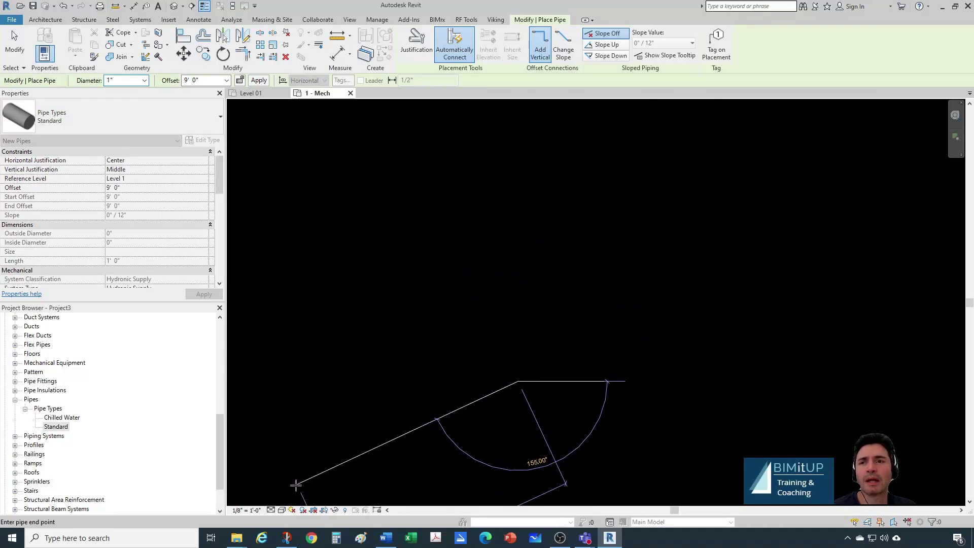
pyautogui.click(273, 512)
pyautogui.click(284, 499)
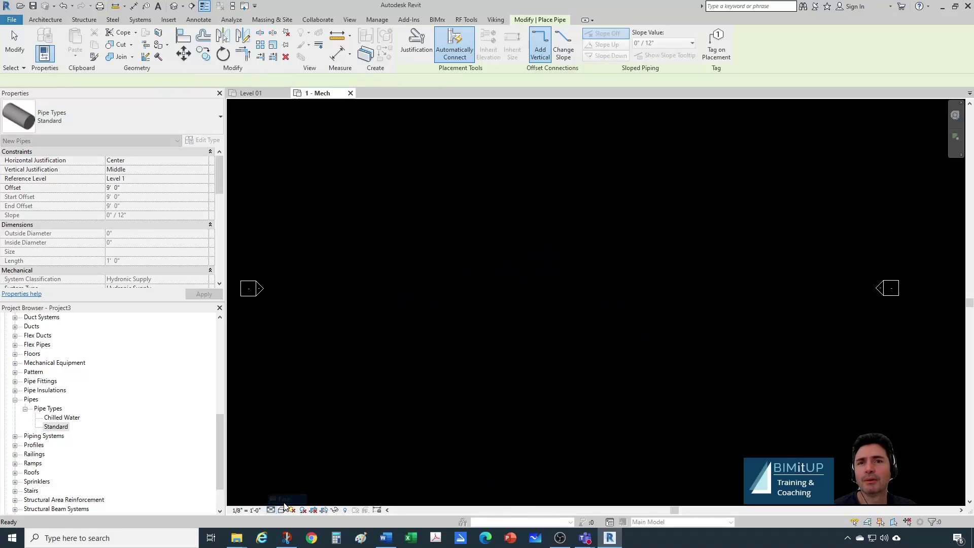
# Draw the 1" Standard pipe run with perpendicular legs going up, right, up and a short leg back left
pyautogui.click(495, 328)
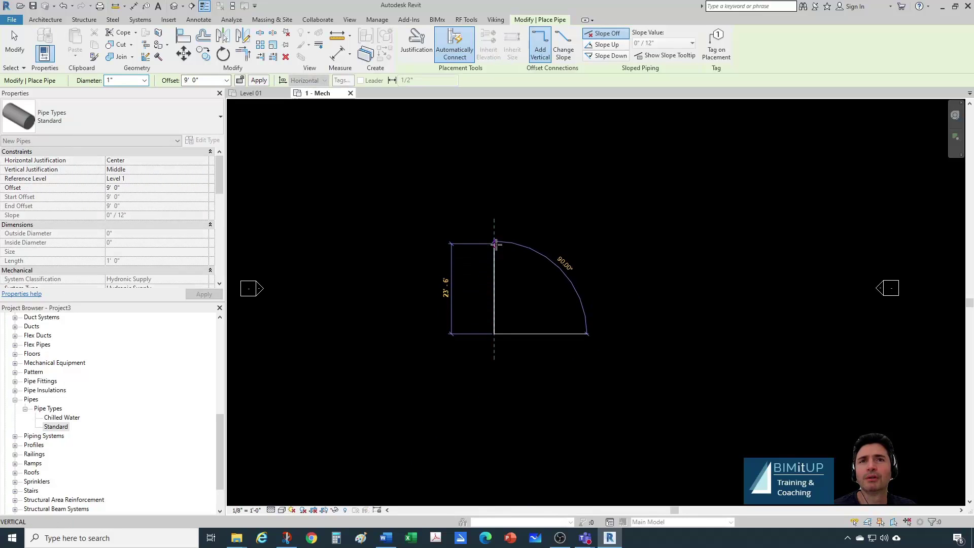
pyautogui.scroll(5, 503, 264)
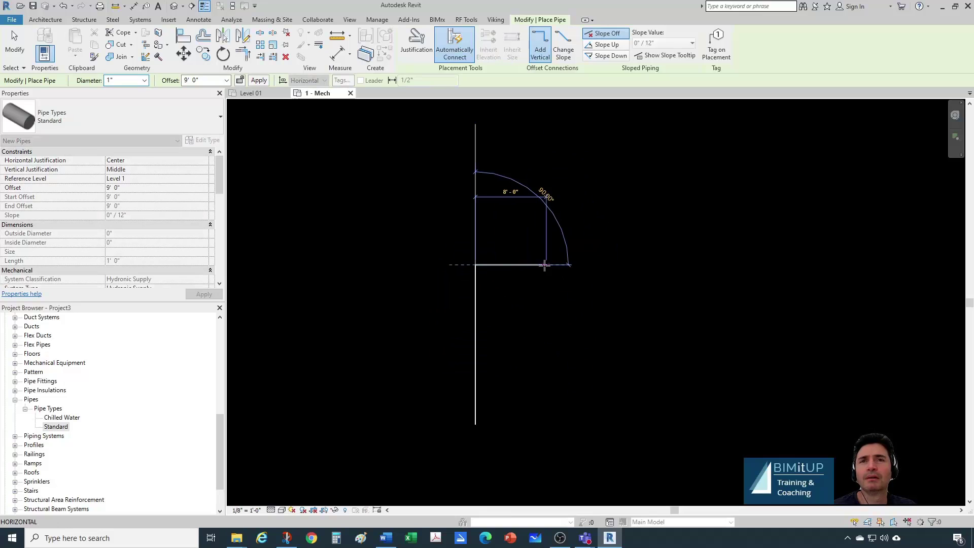
pyautogui.scroll(5, 508, 263)
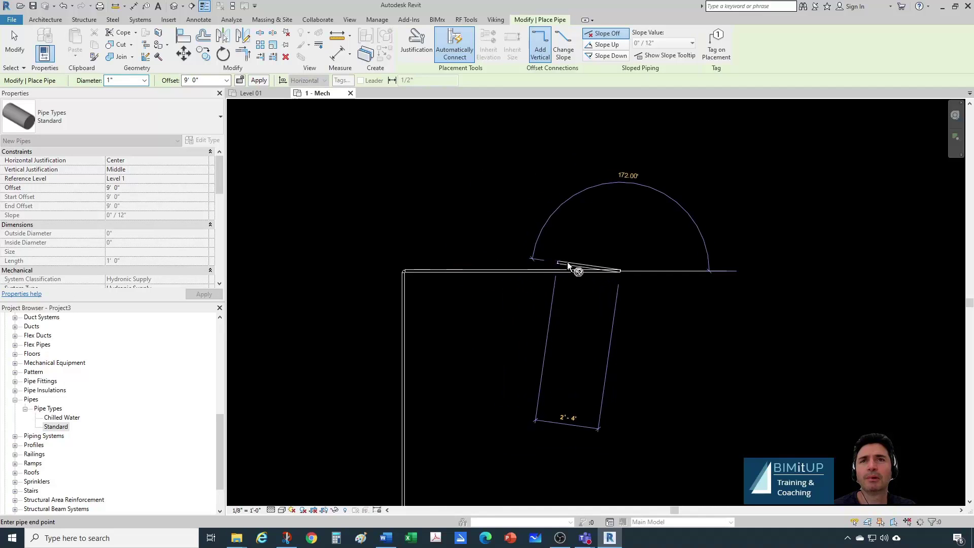
pyautogui.click(636, 206)
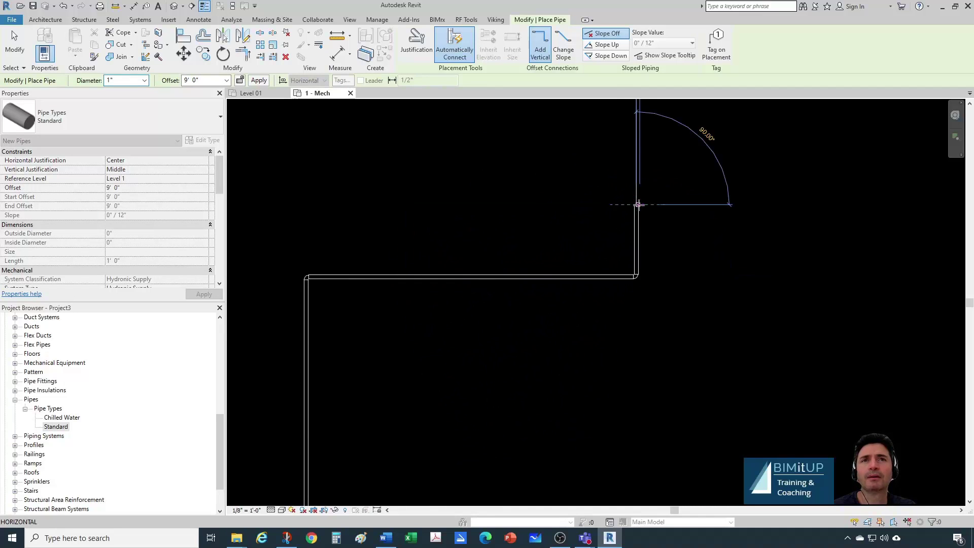
pyautogui.scroll(1, 597, 206)
pyautogui.press('Escape')
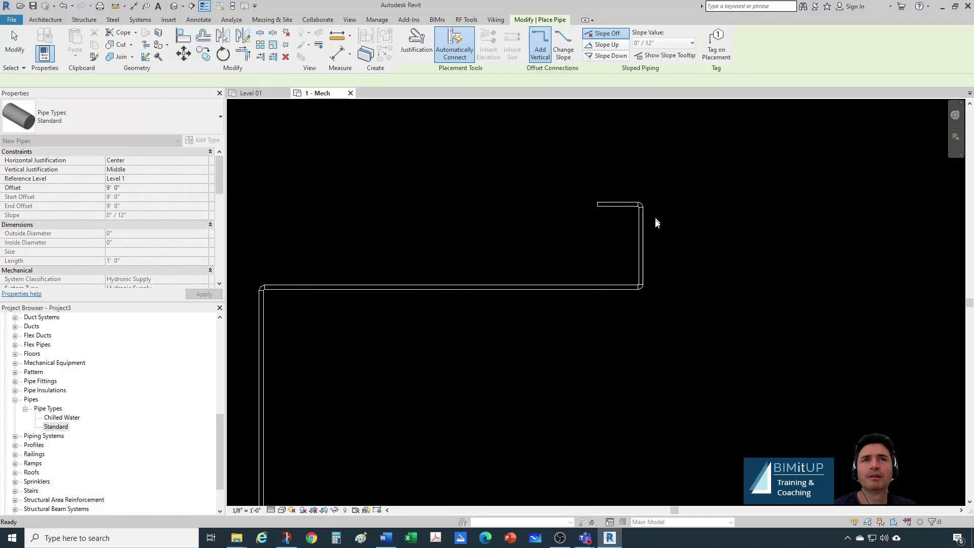
pyautogui.press('Escape')
# Convert the elbow at the run's upper corner into a tee that opens upward
pyautogui.scroll(2, 655, 219)
pyautogui.moveTo(650, 214); pyautogui.dragTo(611, 282, button='middle')
pyautogui.scroll(1, 611, 281)
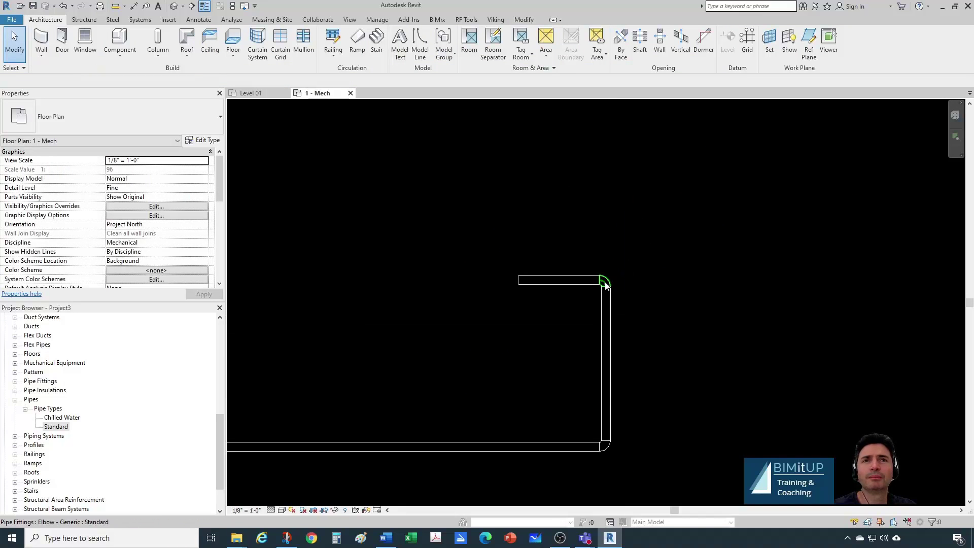
pyautogui.click(605, 282)
pyautogui.click(605, 219)
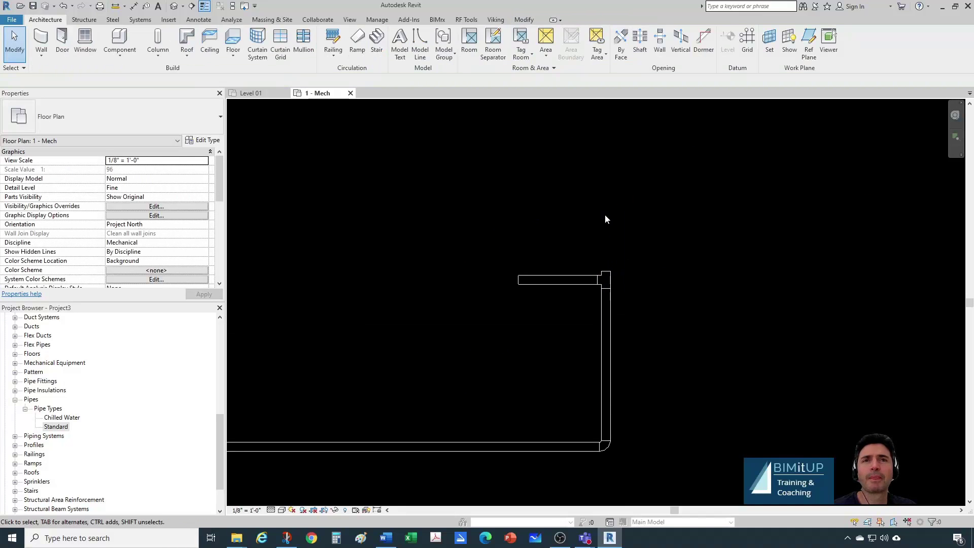
# Draw a 1" pipe from the tee's open end upward, turning right with a short horizontal leg
pyautogui.click(611, 277)
pyautogui.rightClick(610, 276)
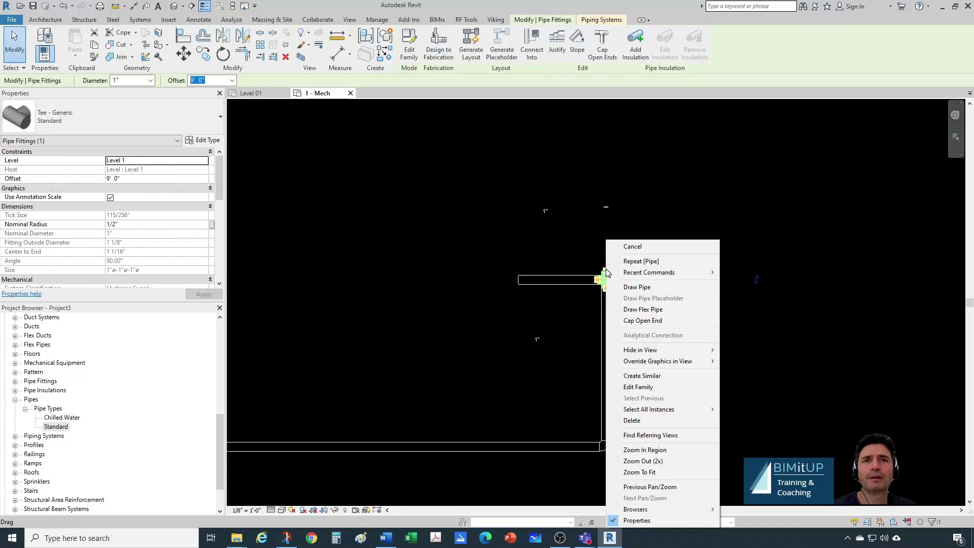
pyautogui.click(615, 288)
pyautogui.click(606, 225)
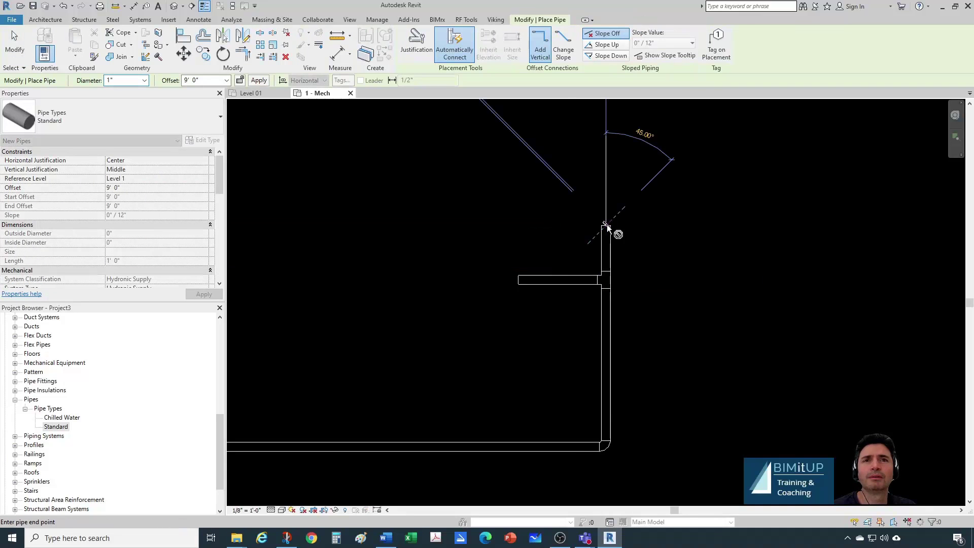
pyautogui.click(661, 224)
pyautogui.press('Escape')
pyautogui.press('Escape')
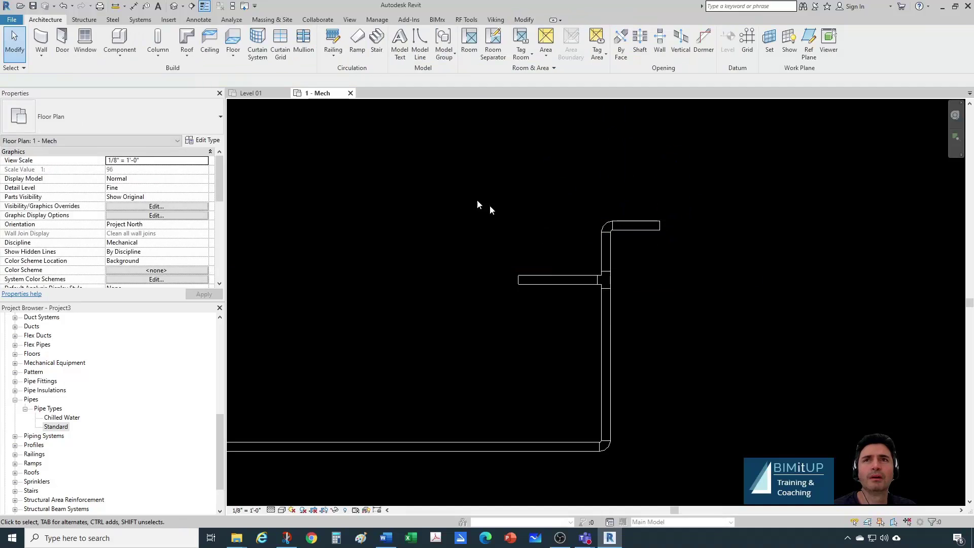
# Switch to the Level 01 plan and start an AJS - Fire Protection Threaded pipe with a 1 1/4" diameter
pyautogui.click(264, 94)
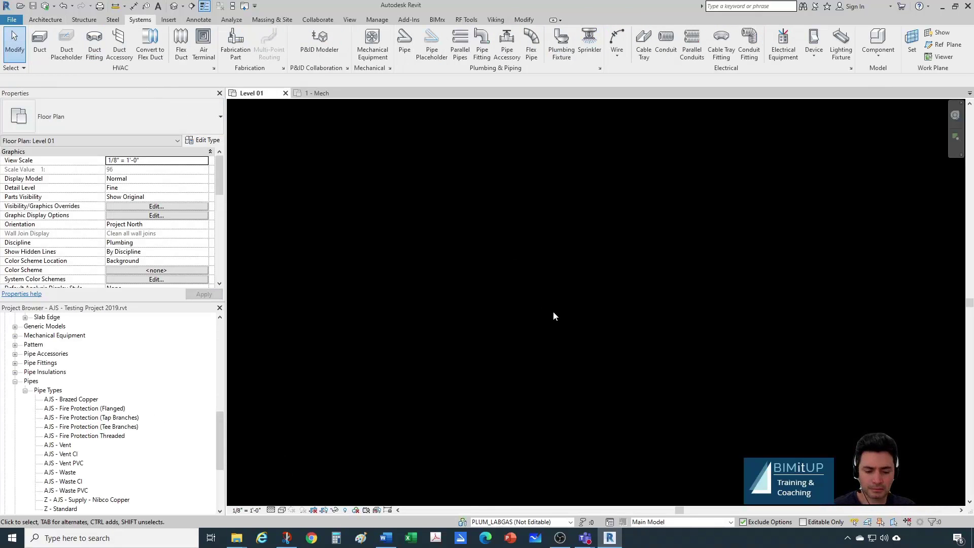
pyautogui.press('p')
pyautogui.press('i')
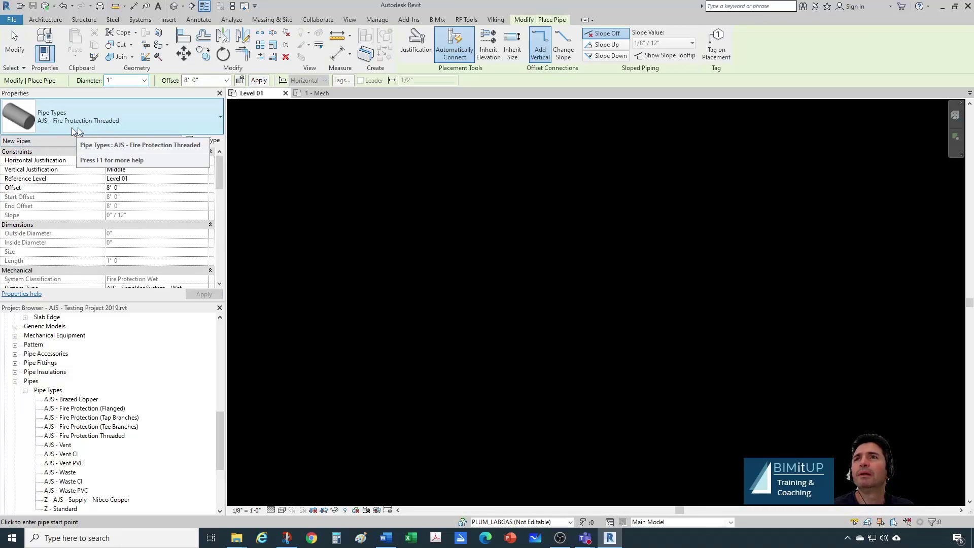
pyautogui.click(144, 81)
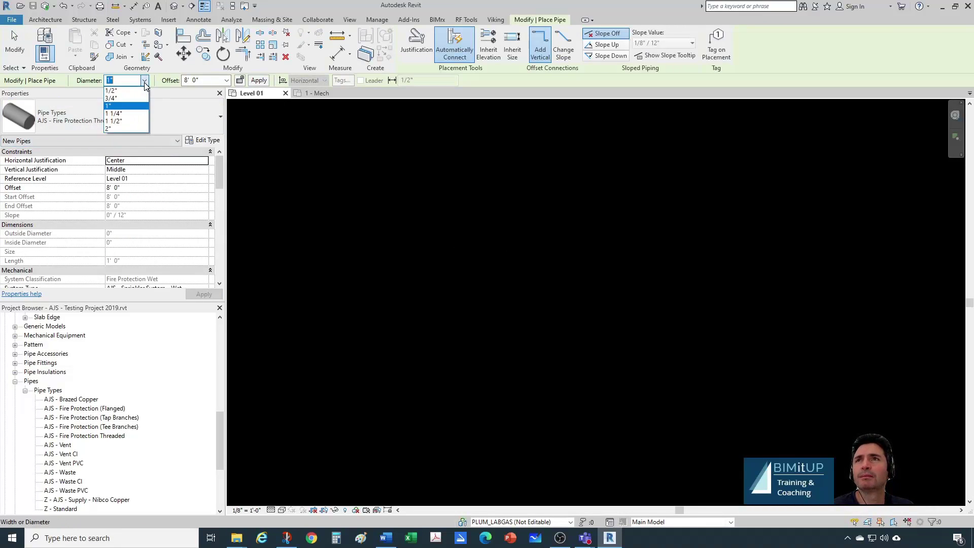
pyautogui.click(129, 114)
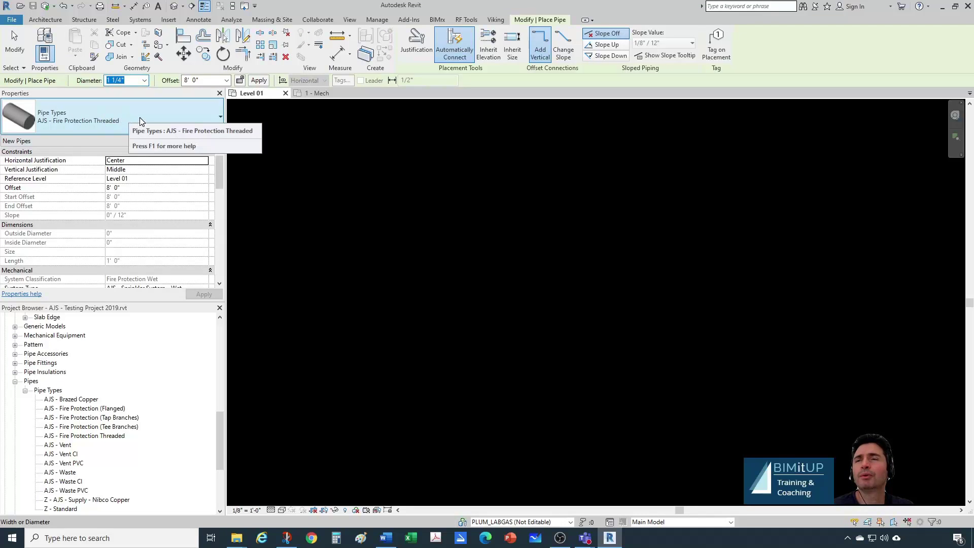
# Draw the 1 1/4" threaded fire protection pipe as a stepped run going up, right, up and right
pyautogui.click(518, 333)
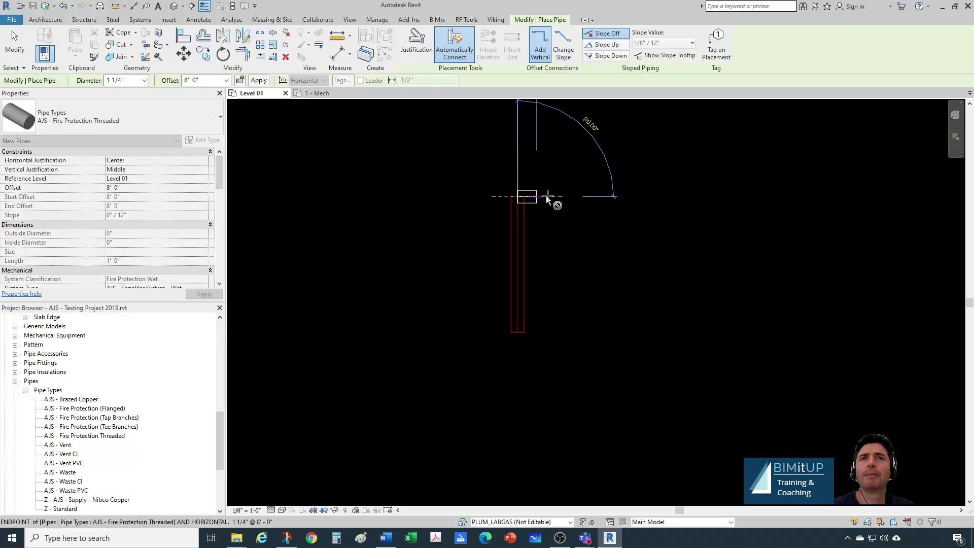
pyautogui.click(547, 199)
pyautogui.click(618, 201)
pyautogui.scroll(2, 615, 201)
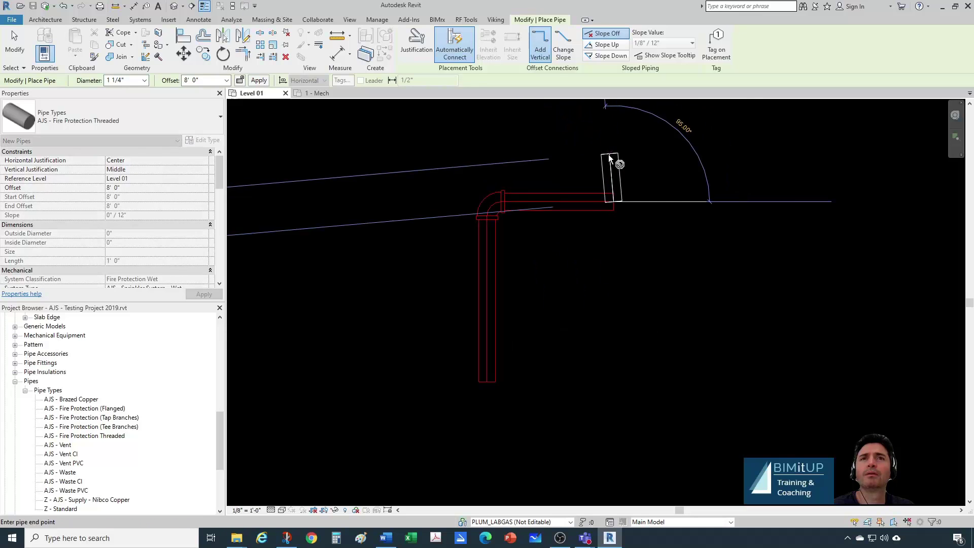
pyautogui.moveTo(609, 159); pyautogui.dragTo(533, 403, button='middle')
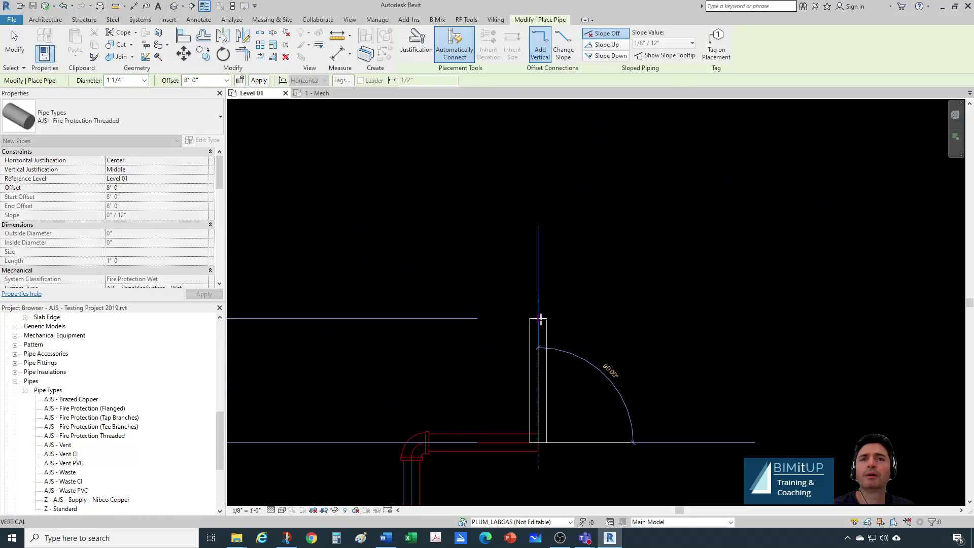
pyautogui.click(540, 318)
pyautogui.click(630, 319)
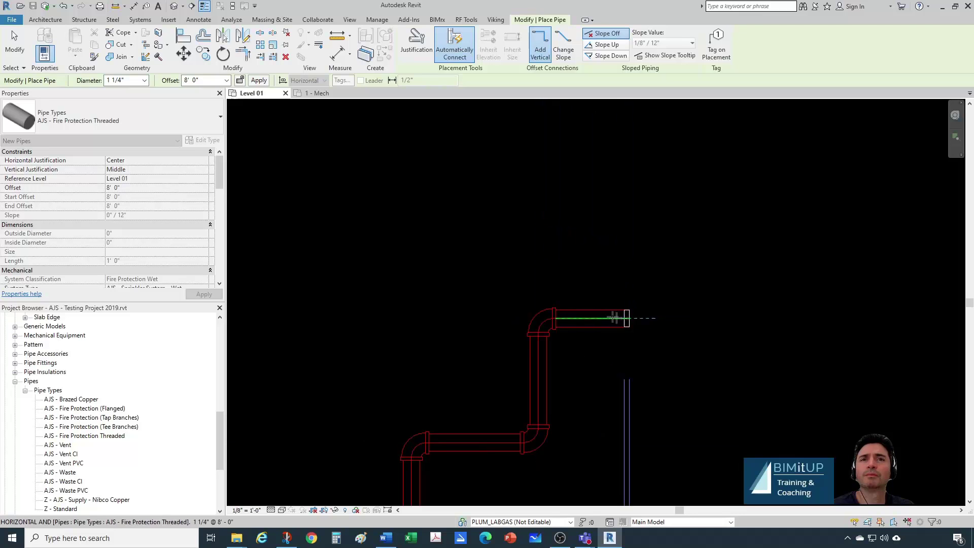
pyautogui.press('Escape')
pyautogui.press('Escape')
# Check the fitting type of the run's first elbow and convert that elbow into a tee opening upward
pyautogui.click(416, 441)
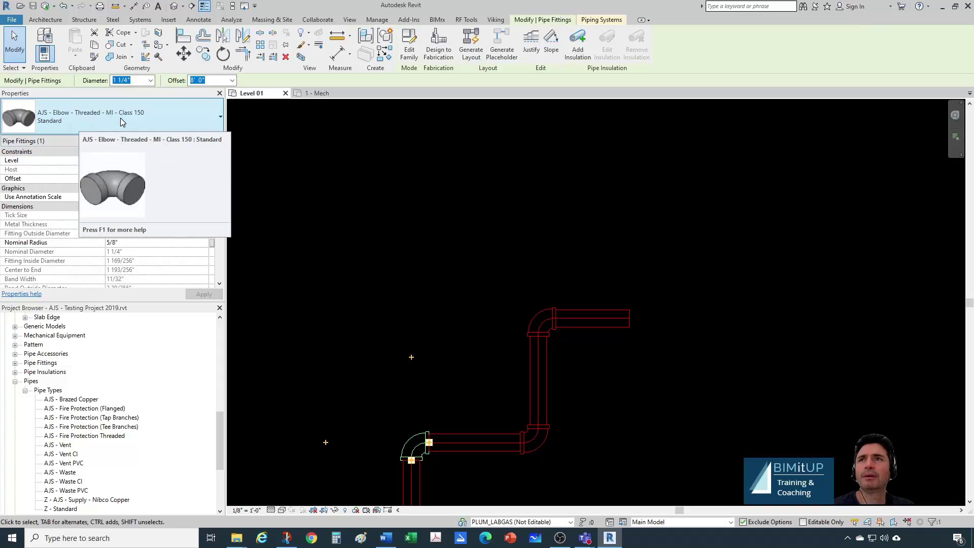
pyautogui.click(497, 265)
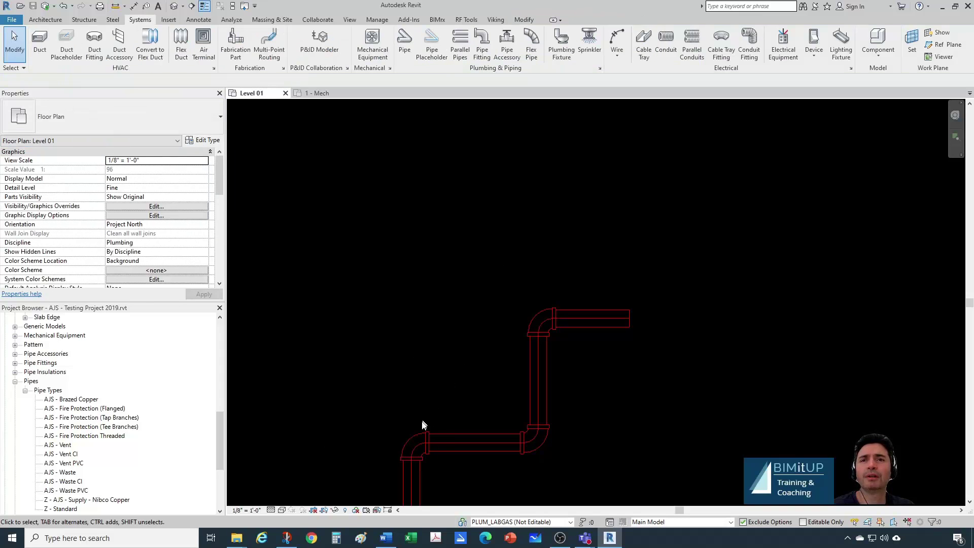
pyautogui.click(415, 435)
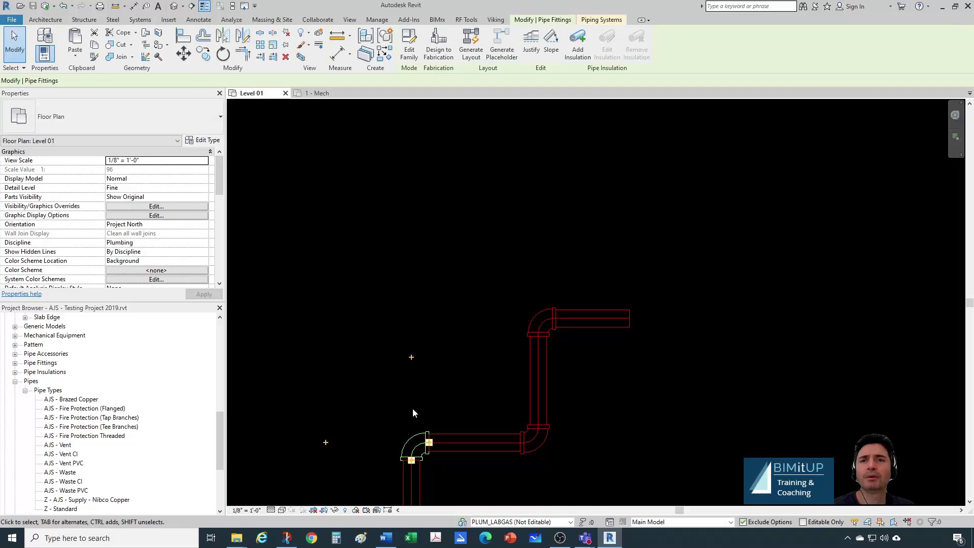
pyautogui.click(412, 357)
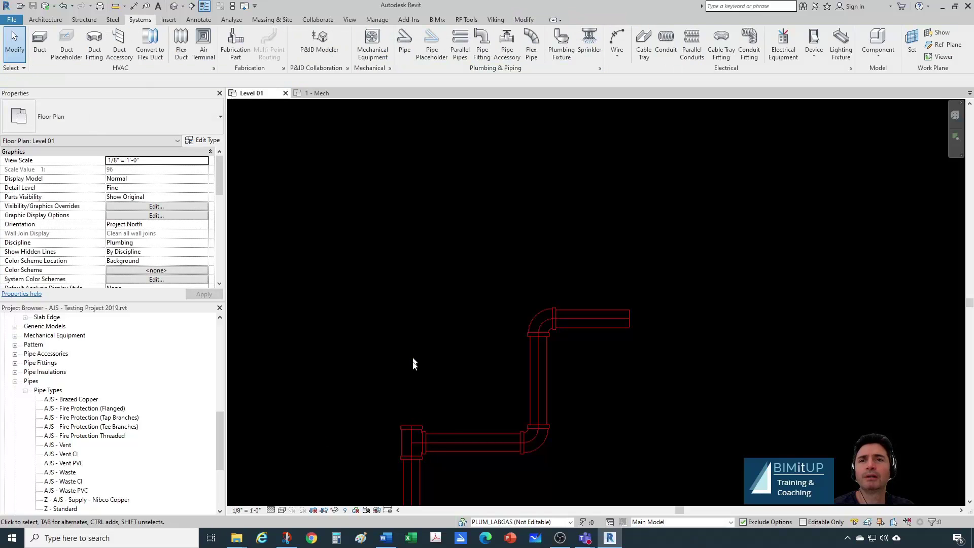
# Draw a 1 1/4" pipe upward from the tee's open end and check the tee's fitting type
pyautogui.click(417, 430)
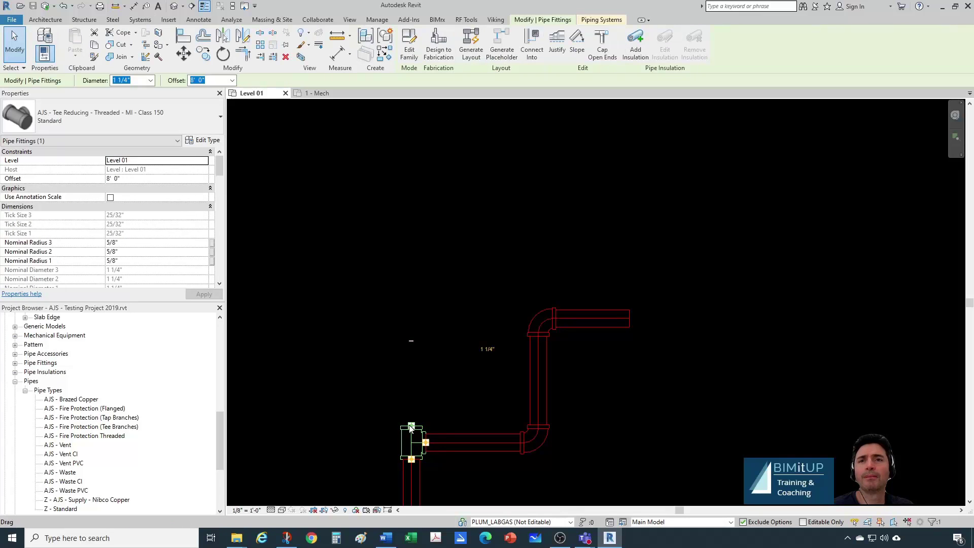
pyautogui.rightClick(411, 426)
pyautogui.click(435, 173)
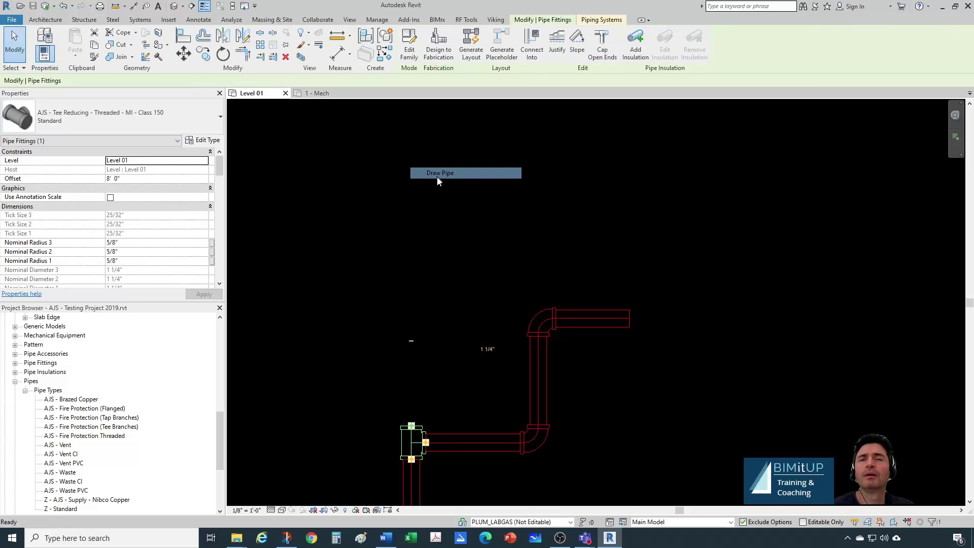
pyautogui.click(412, 325)
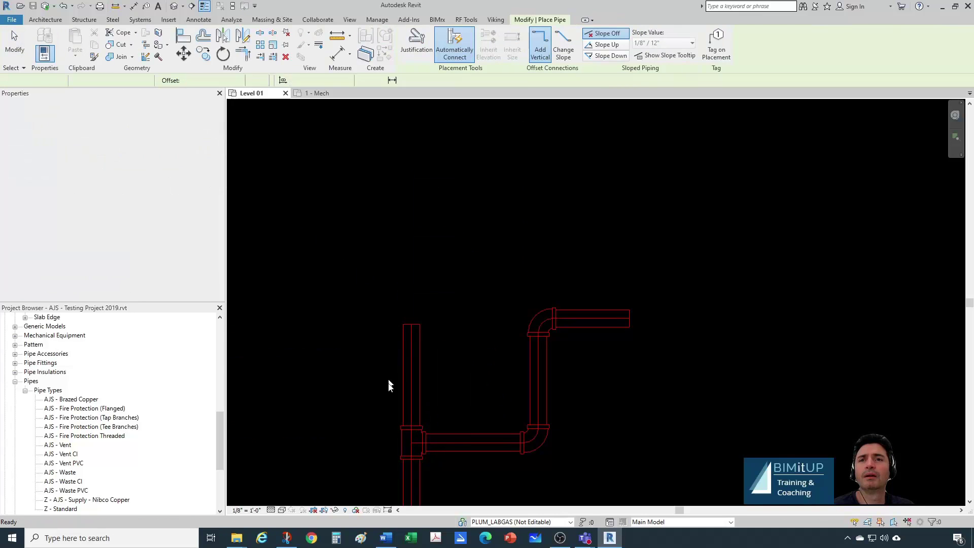
pyautogui.press('Escape')
pyautogui.press('Escape')
pyautogui.click(413, 442)
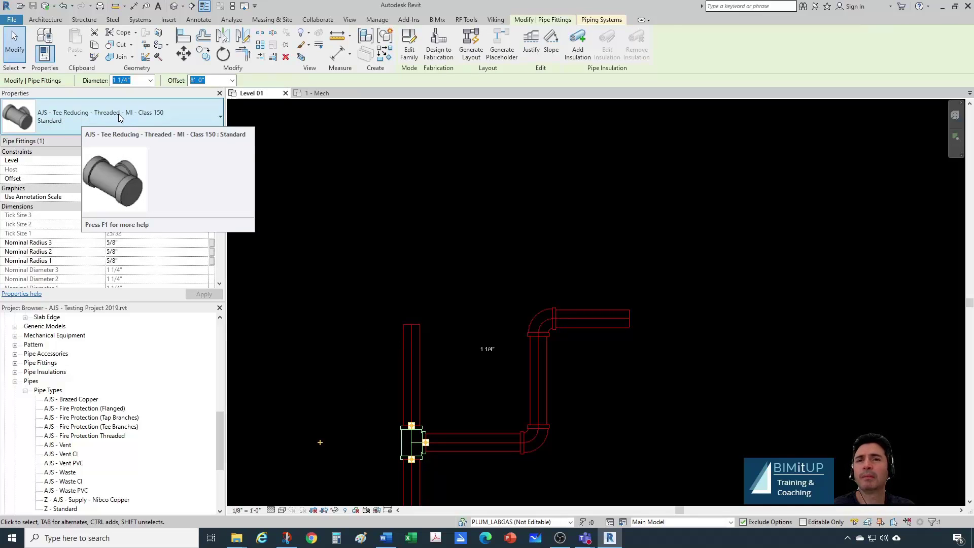
pyautogui.click(429, 336)
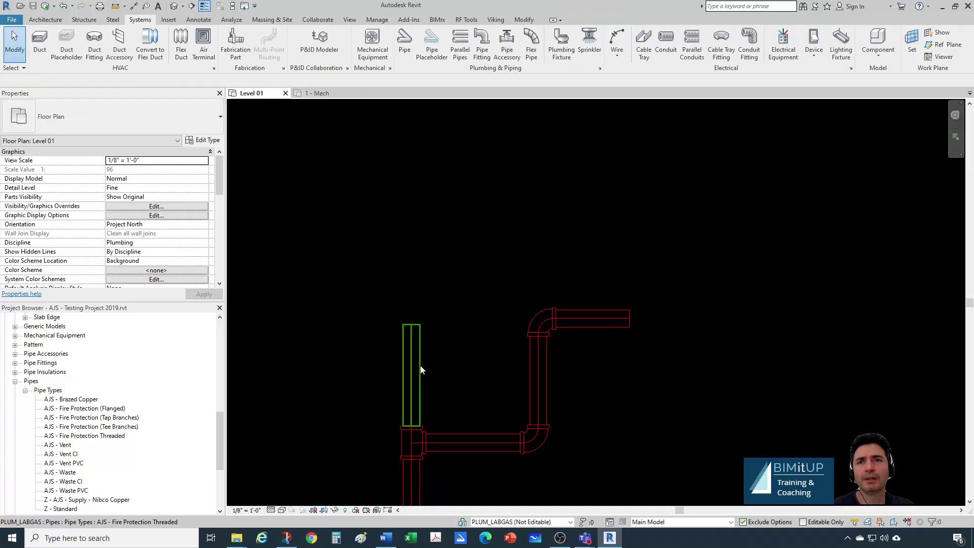
# Change the diameter of the stepped branch pipes and elbows beyond the tee to 1"
pyautogui.scroll(-2, 442, 350)
pyautogui.moveTo(547, 298); pyautogui.dragTo(471, 450)
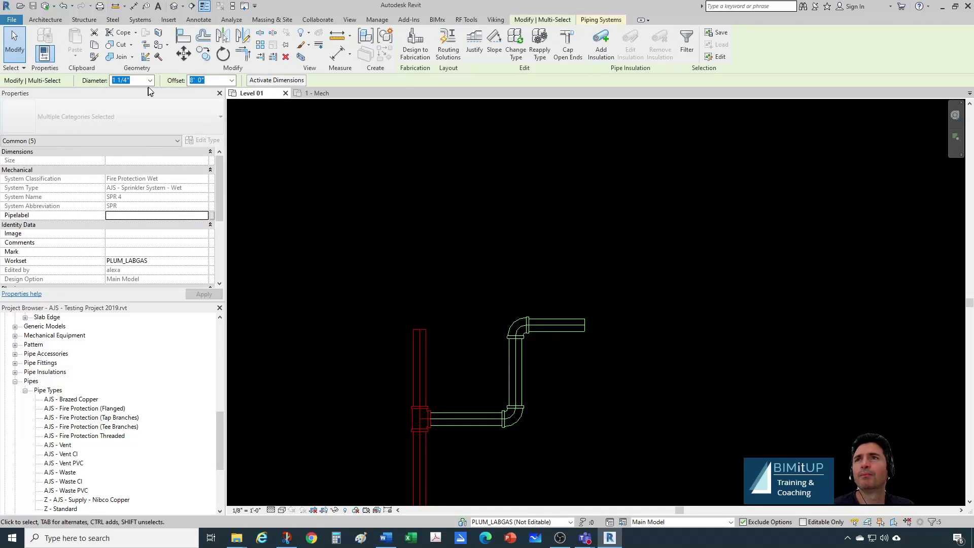
pyautogui.click(150, 80)
pyautogui.click(137, 109)
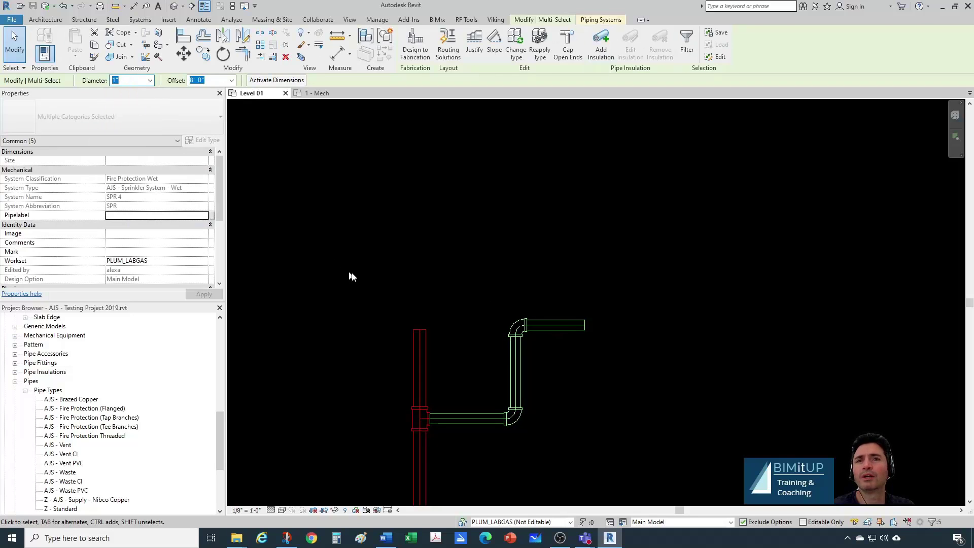
pyautogui.click(362, 288)
# Examine the fitting type of the tee where the 1" branch meets the 1 1/4" main
pyautogui.scroll(5, 423, 422)
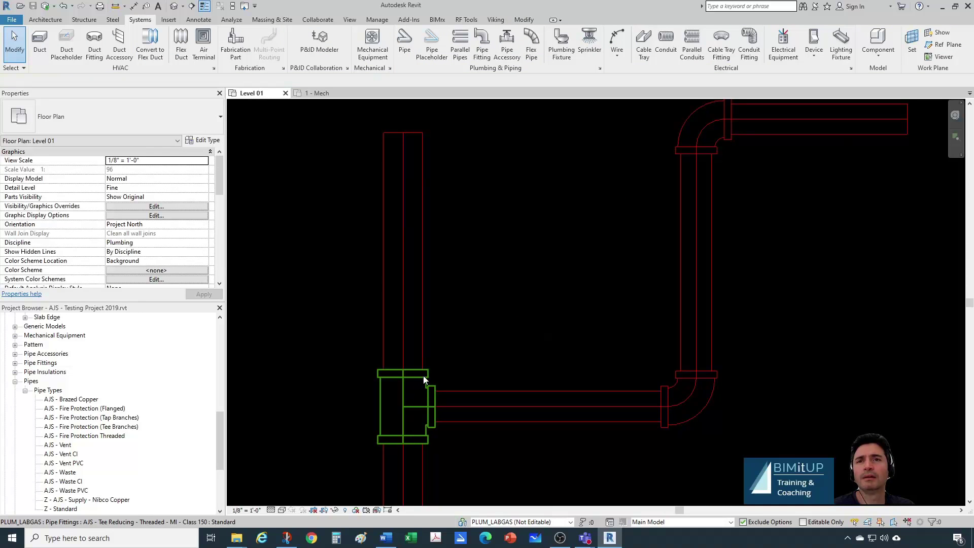
pyautogui.click(424, 387)
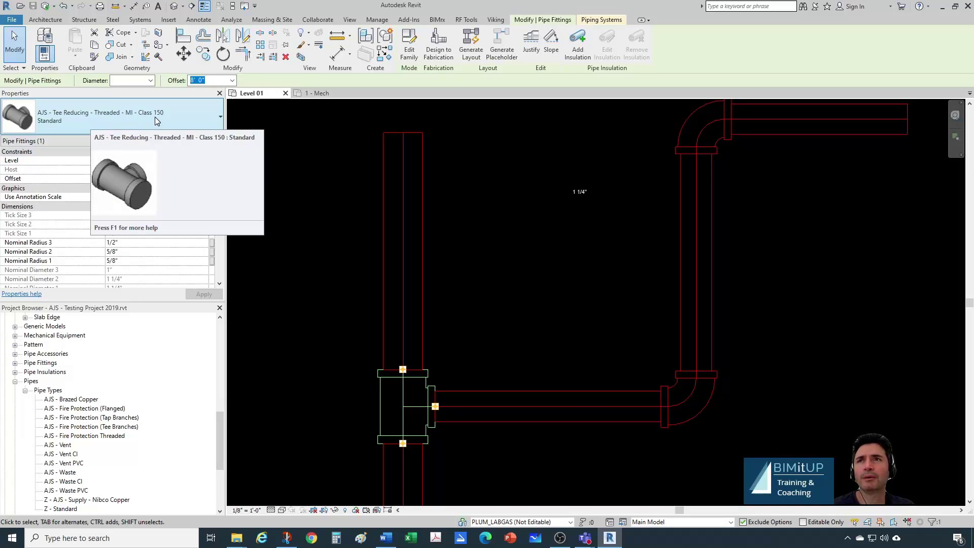
pyautogui.click(470, 257)
pyautogui.scroll(-2, 481, 268)
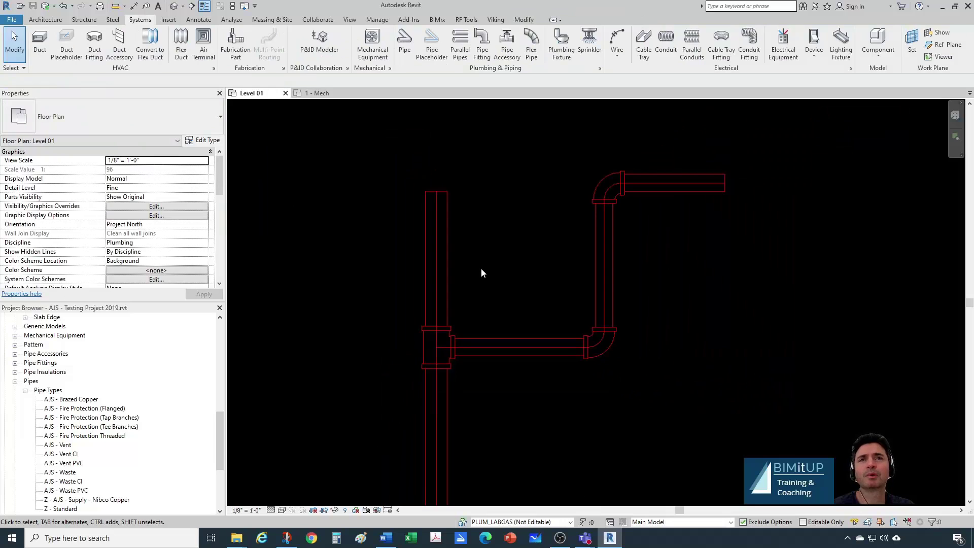
# Switch to the 1 - Mech floor plan of Project3 and delete the entire existing pipe run
pyautogui.scroll(-2, 481, 268)
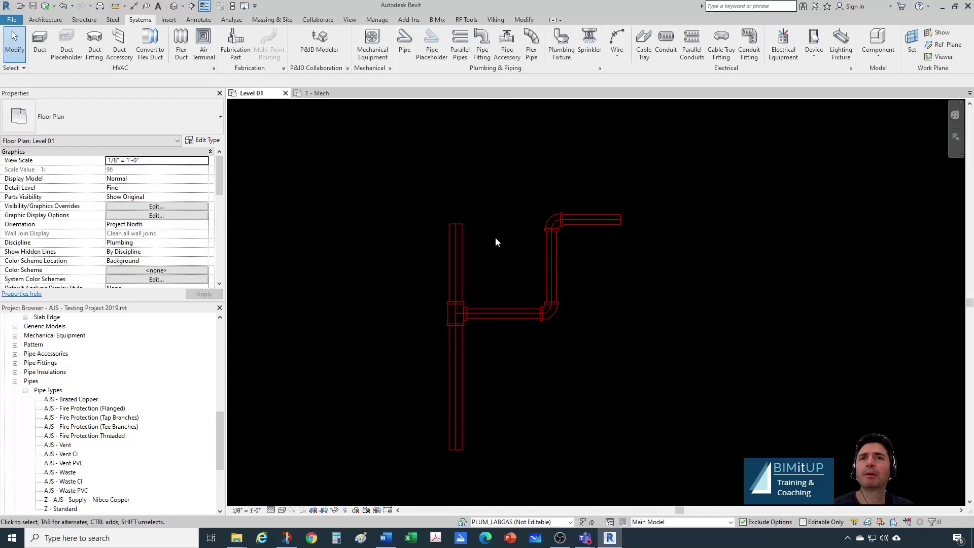
pyautogui.moveTo(492, 243); pyautogui.dragTo(446, 250, button='middle')
pyautogui.click(317, 92)
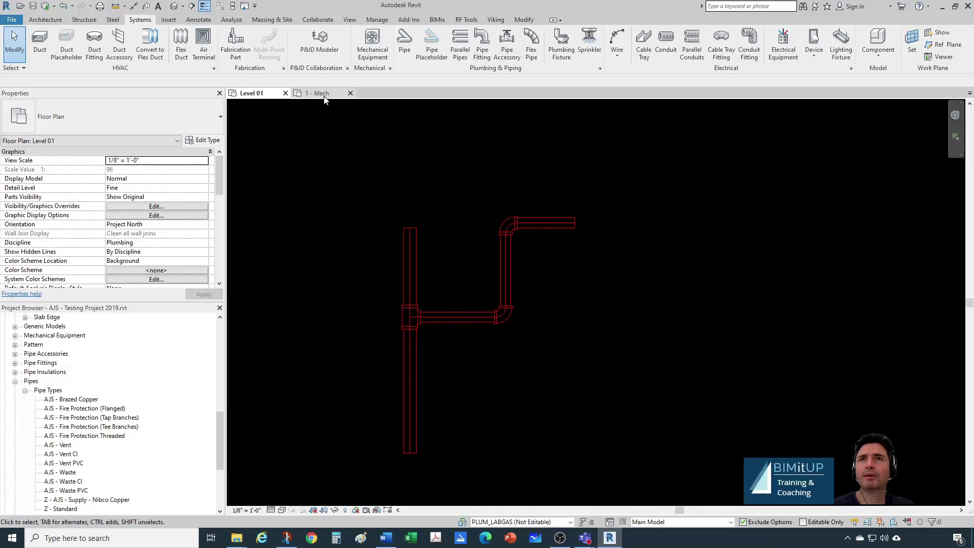
pyautogui.scroll(-8, 388, 373)
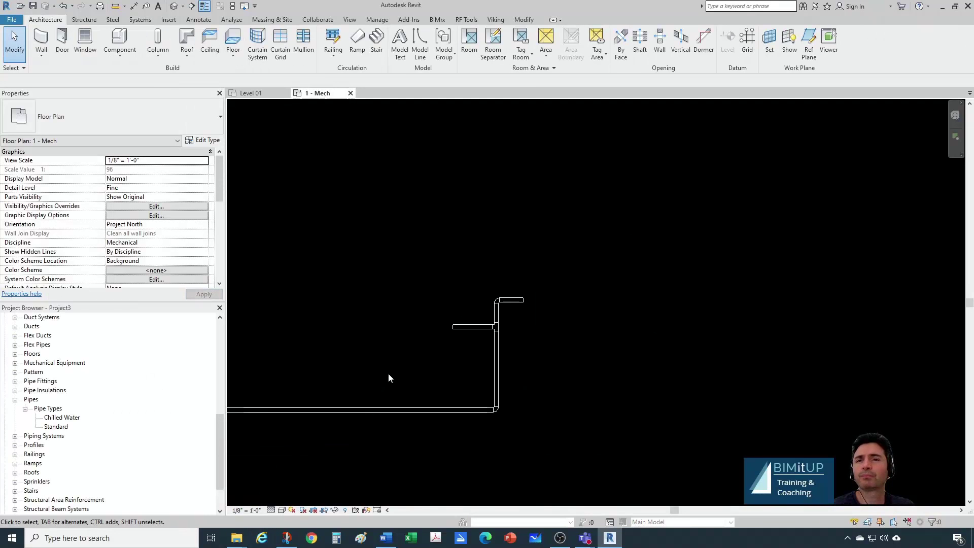
pyautogui.scroll(-2, 444, 376)
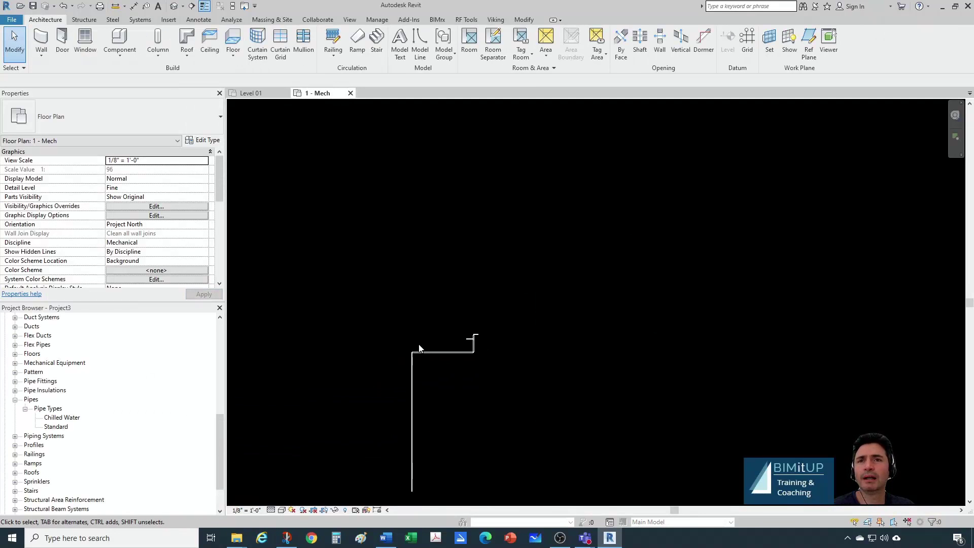
pyautogui.moveTo(370, 309); pyautogui.dragTo(559, 502)
pyautogui.press('Delete')
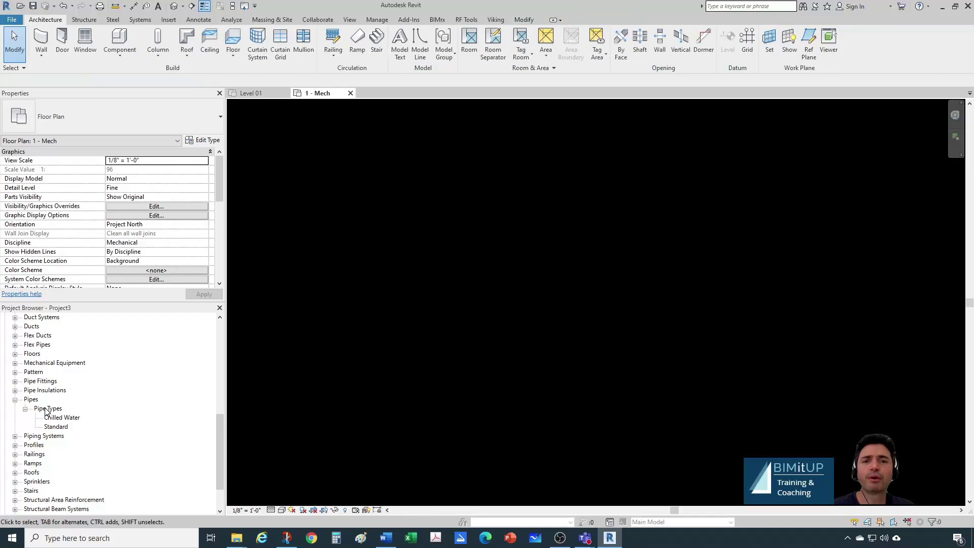
# Duplicate the Standard pipe type in Project3 and rename the copy AJS Threaded
pyautogui.rightClick(53, 427)
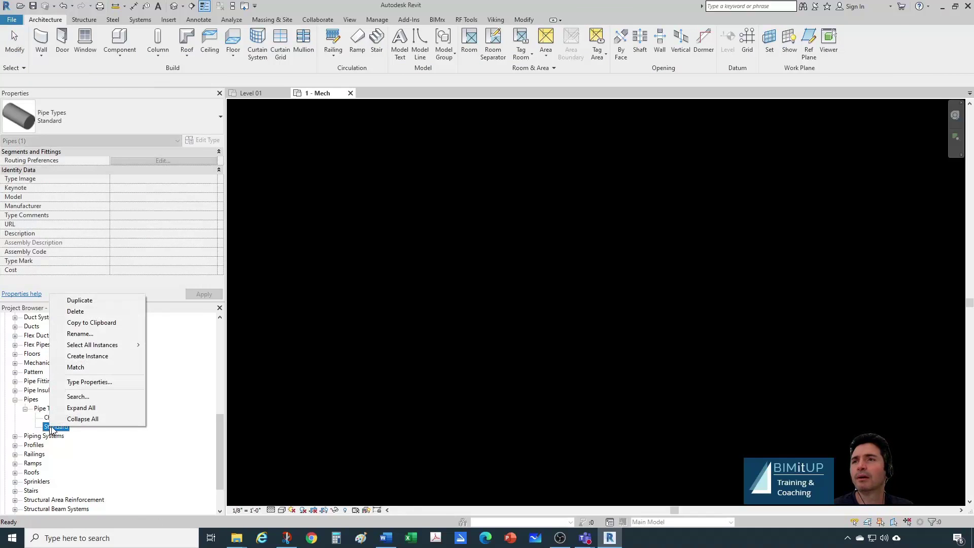
pyautogui.click(90, 300)
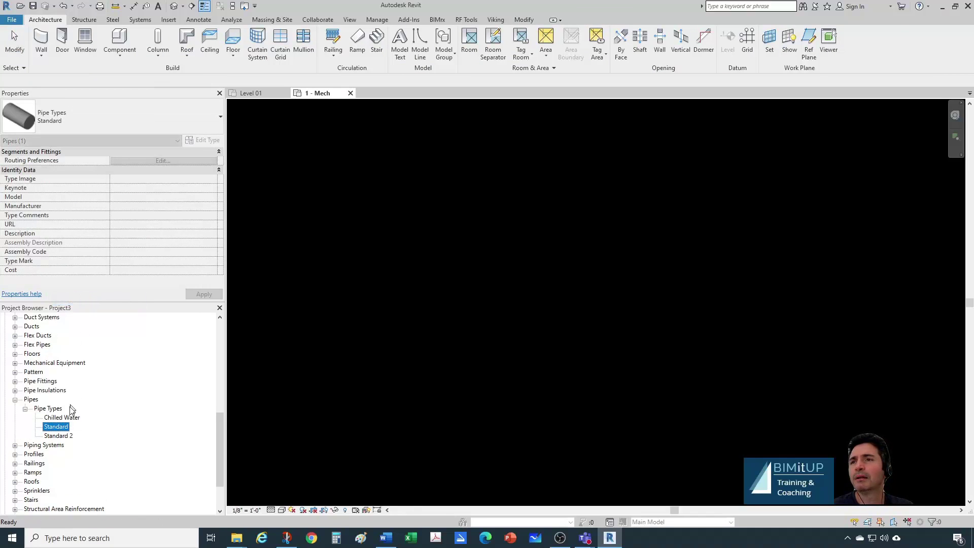
pyautogui.rightClick(60, 437)
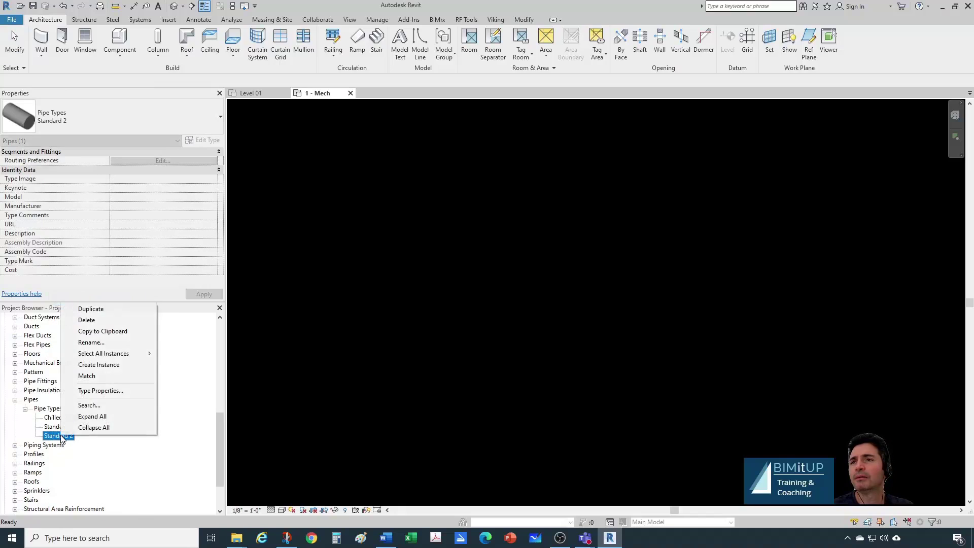
pyautogui.click(90, 346)
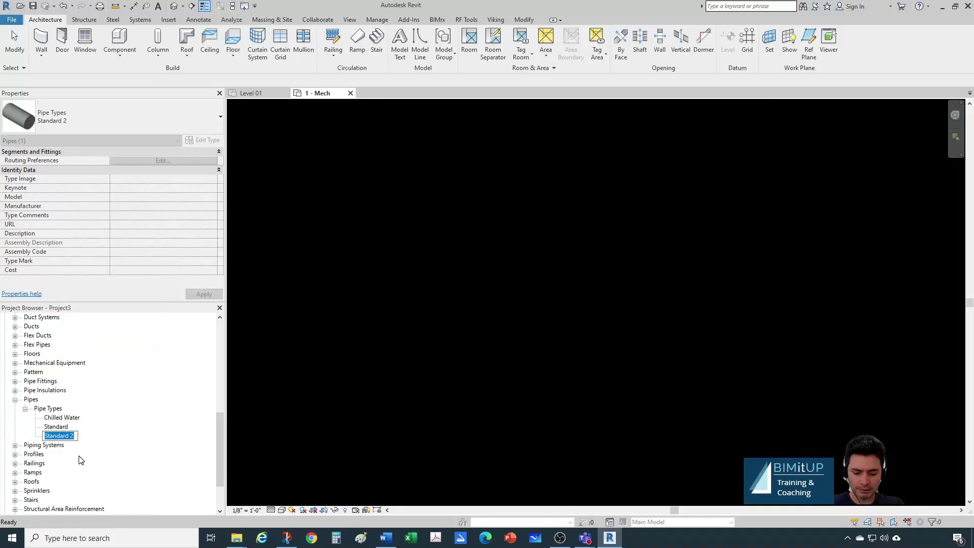
pyautogui.write('AJS T')
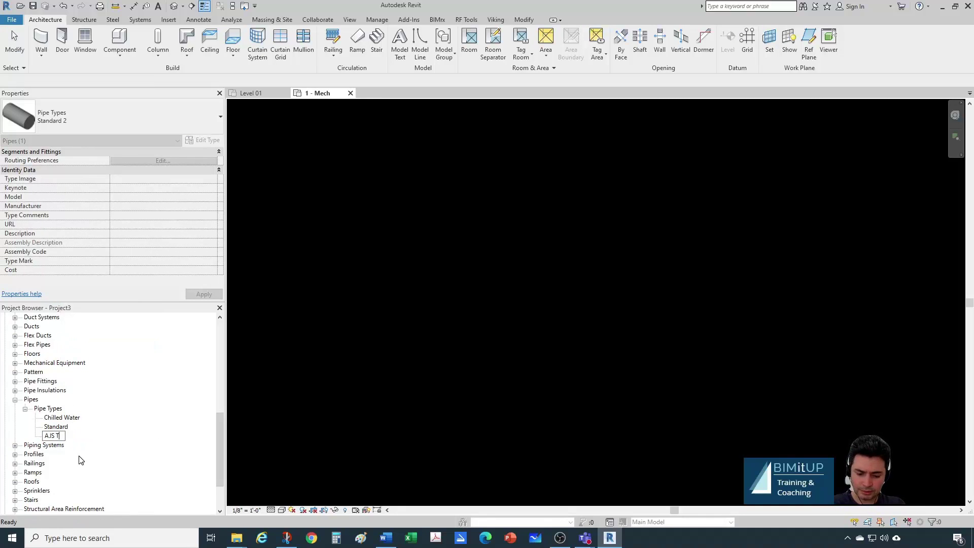
pyautogui.write('hreaded')
pyautogui.press('Return')
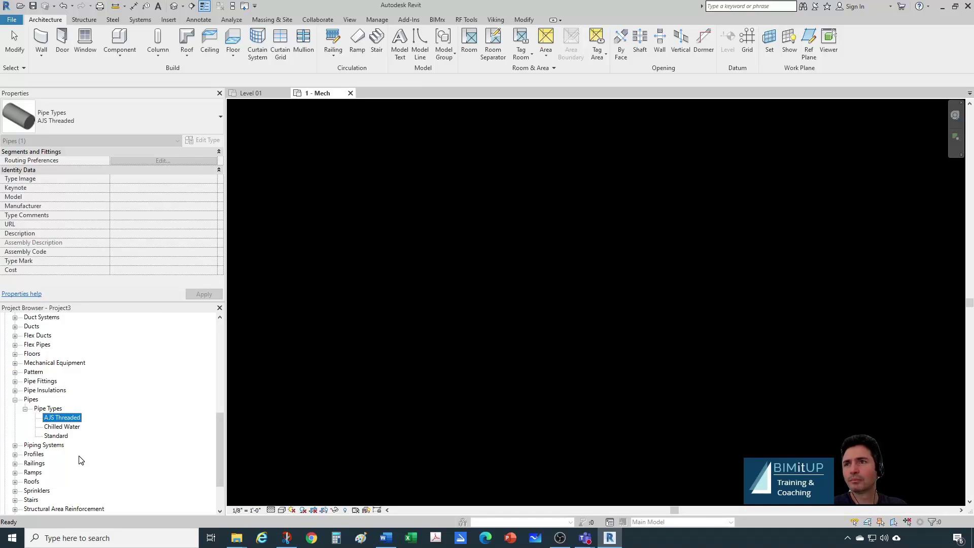
# In the AJS Threaded type's routing preferences, set the pipe segment to Steel, Carbon - Schedule 40
pyautogui.rightClick(77, 420)
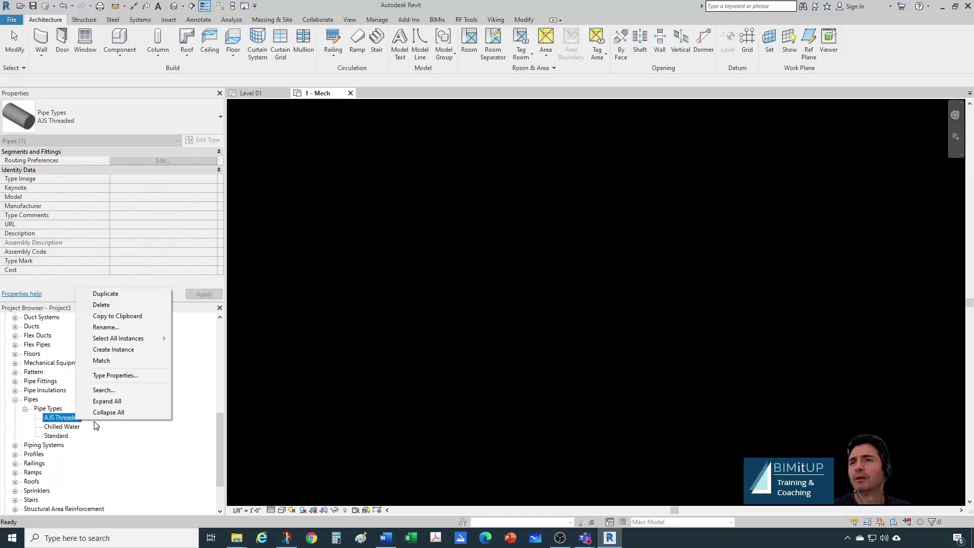
pyautogui.click(112, 378)
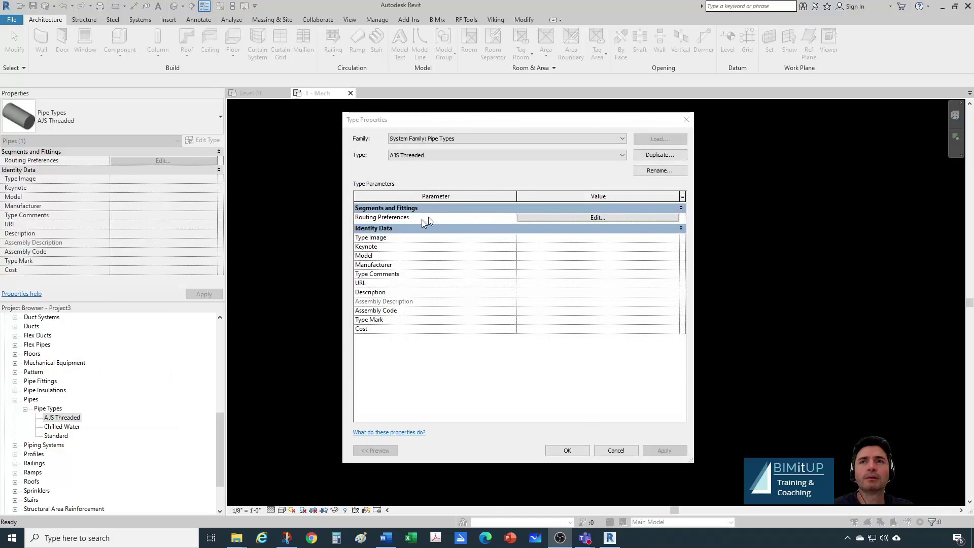
pyautogui.click(551, 220)
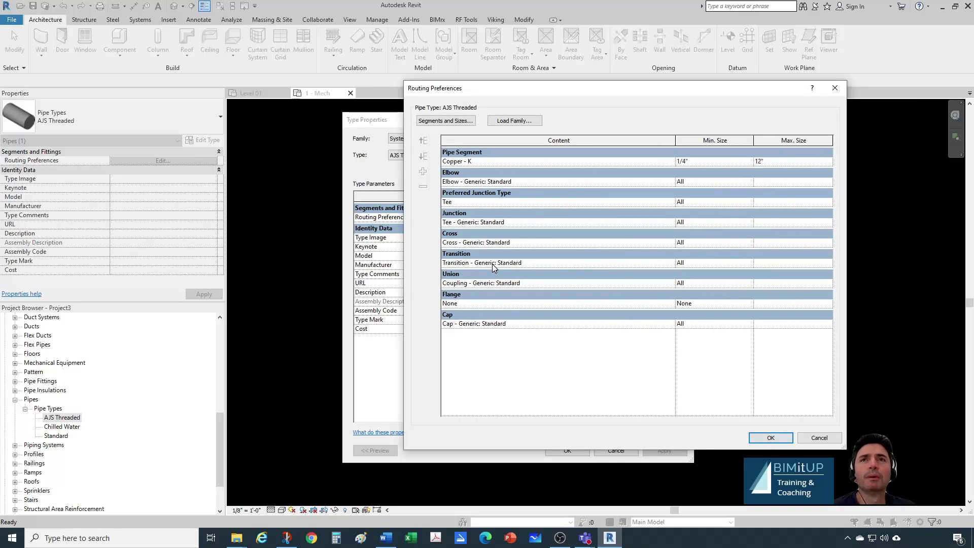
pyautogui.click(671, 162)
pyautogui.scroll(-3, 566, 185)
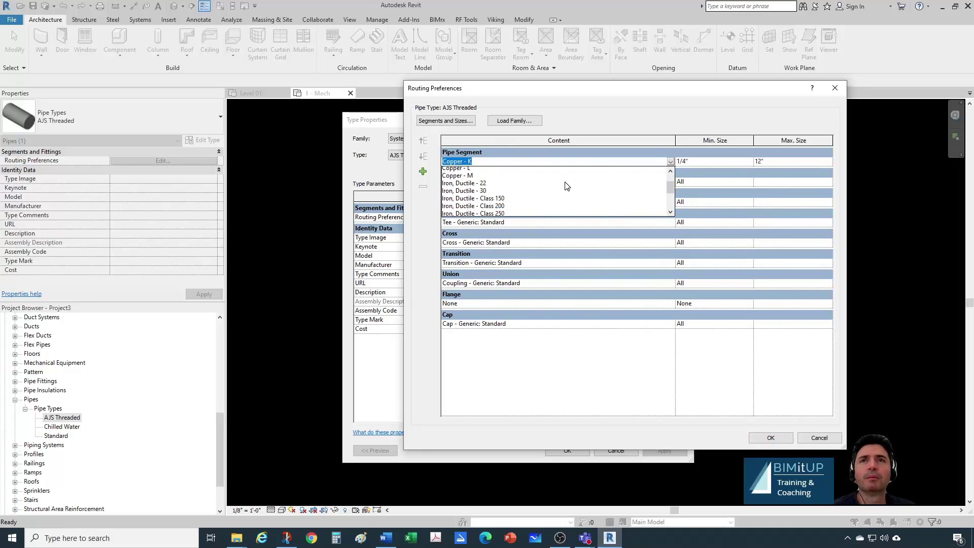
pyautogui.scroll(-1, 567, 186)
pyautogui.scroll(-1, 566, 186)
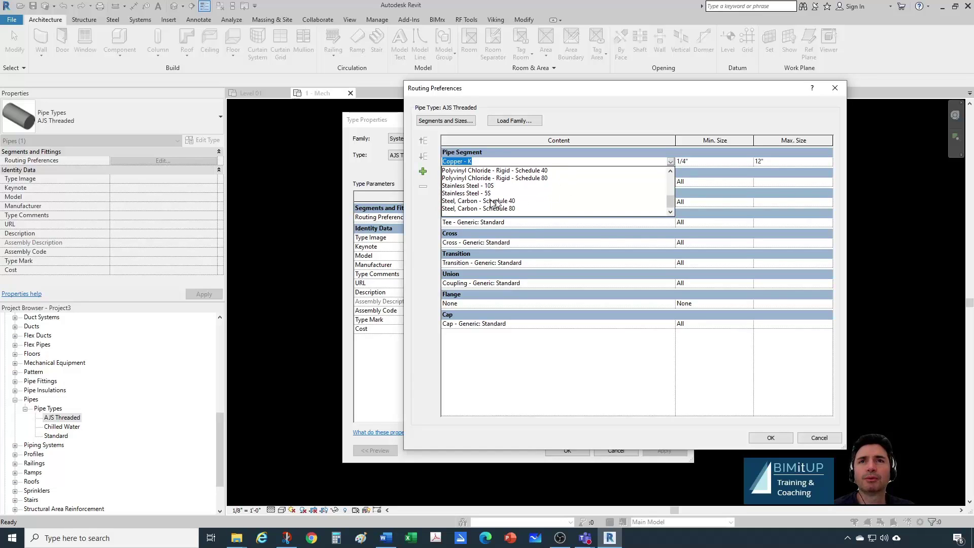
pyautogui.click(511, 201)
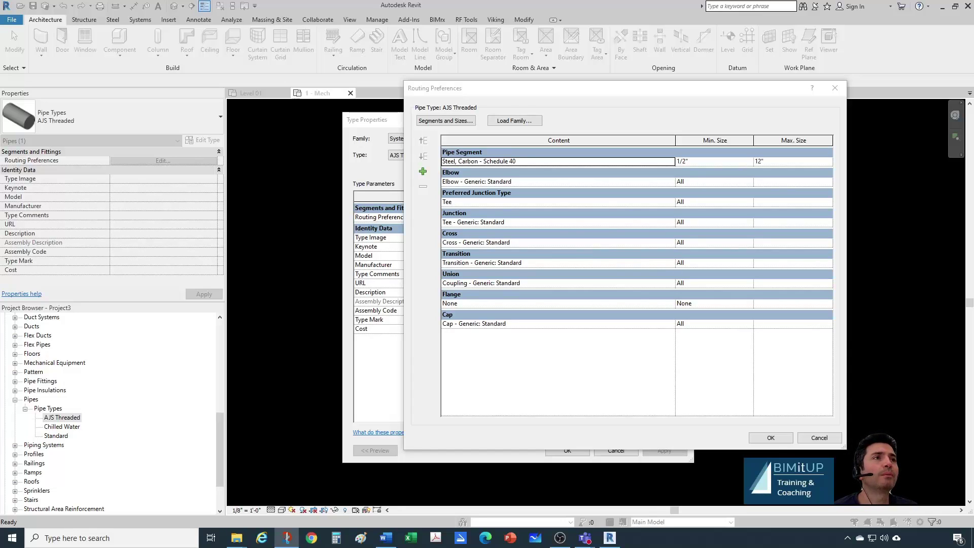
# Check which elbow families are available for the AJS Threaded routing preferences
pyautogui.click(492, 182)
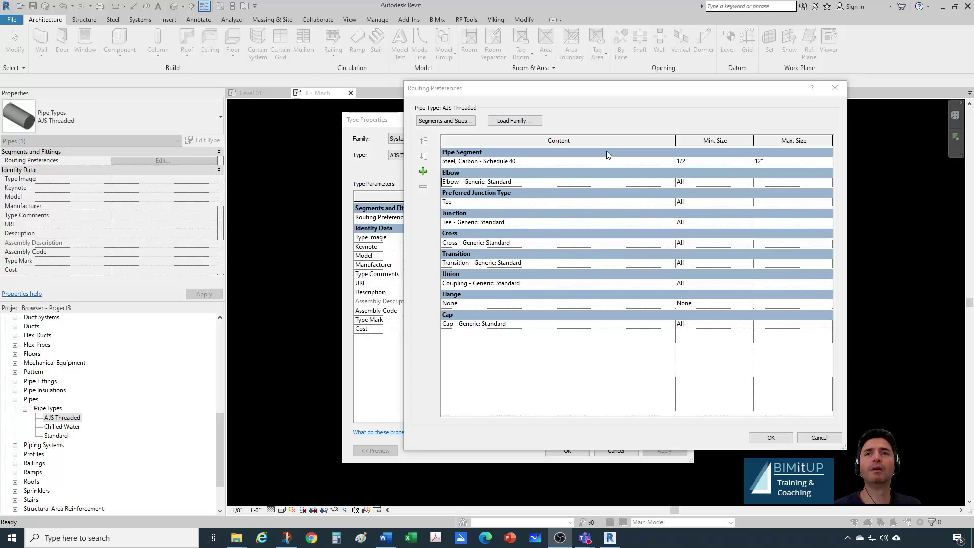
pyautogui.click(628, 182)
pyautogui.click(671, 182)
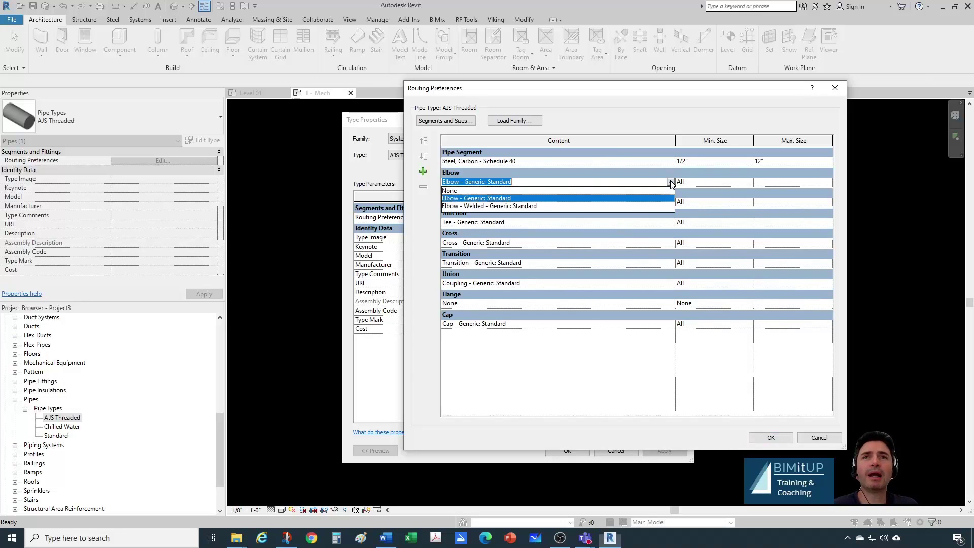
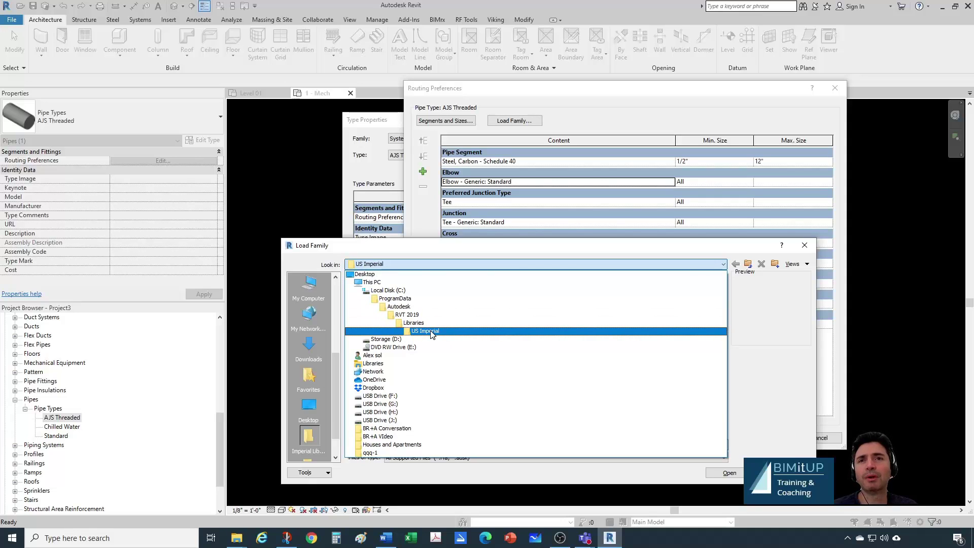
# Browse the family library to the US Imperial > Pipe > Fittings folder, displaying the folder contents as a list
pyautogui.click(425, 331)
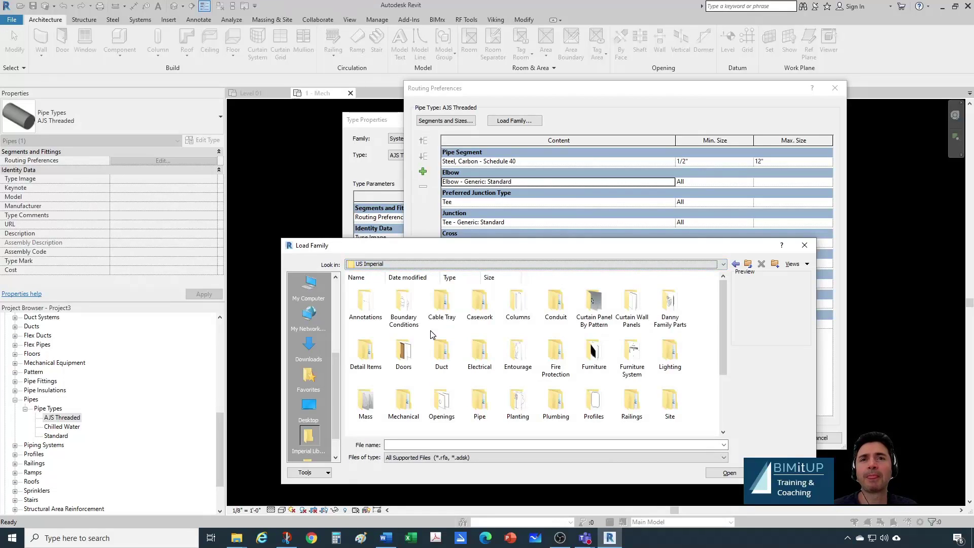
pyautogui.scroll(-1, 687, 351)
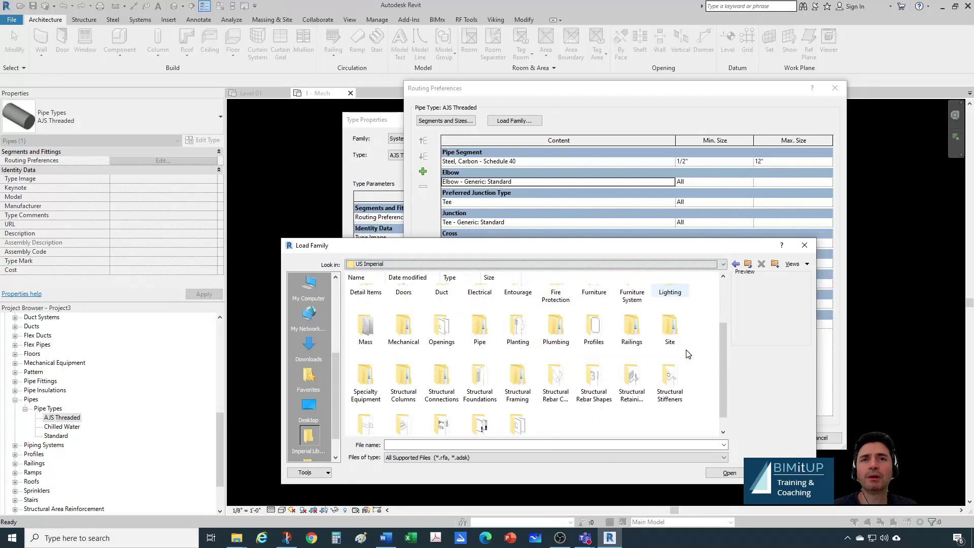
pyautogui.doubleClick(486, 336)
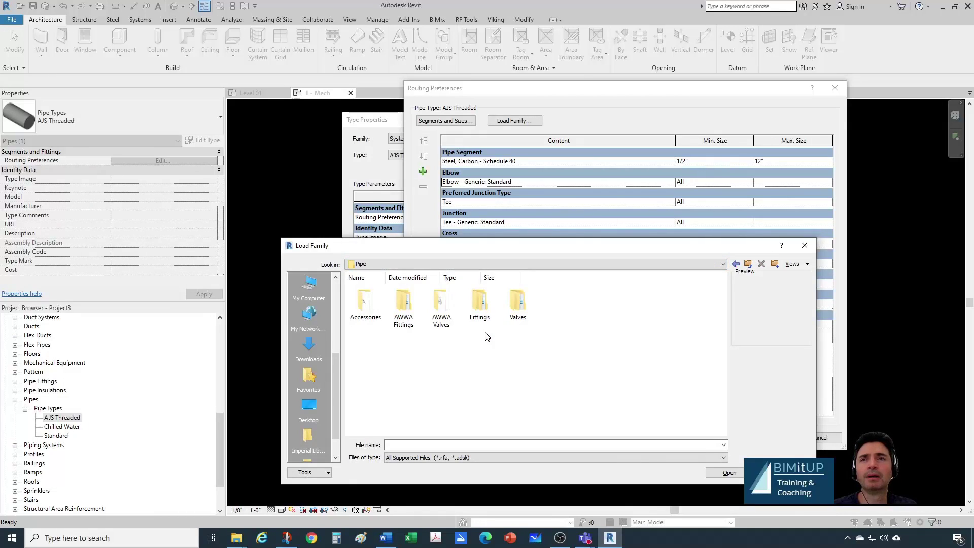
pyautogui.rightClick(456, 365)
pyautogui.moveTo(489, 370)
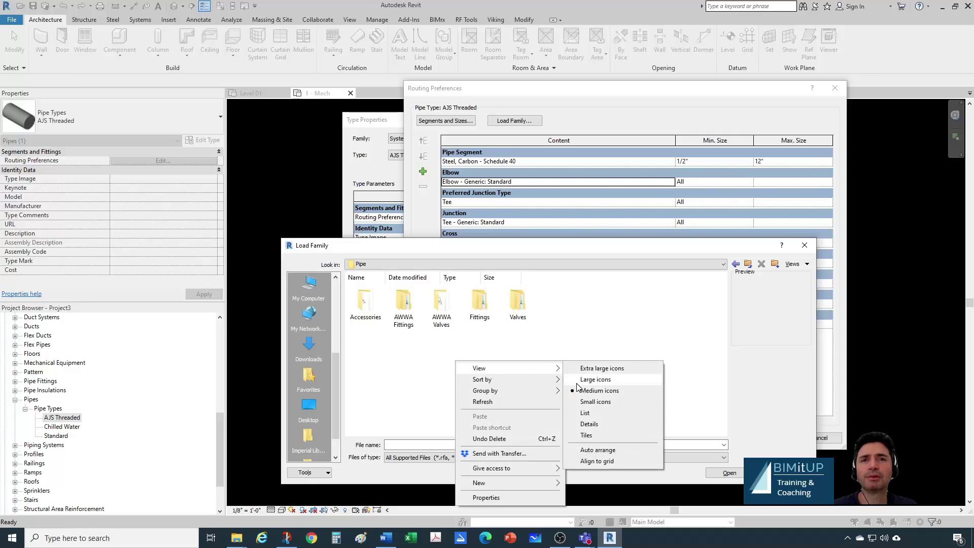
pyautogui.click(604, 413)
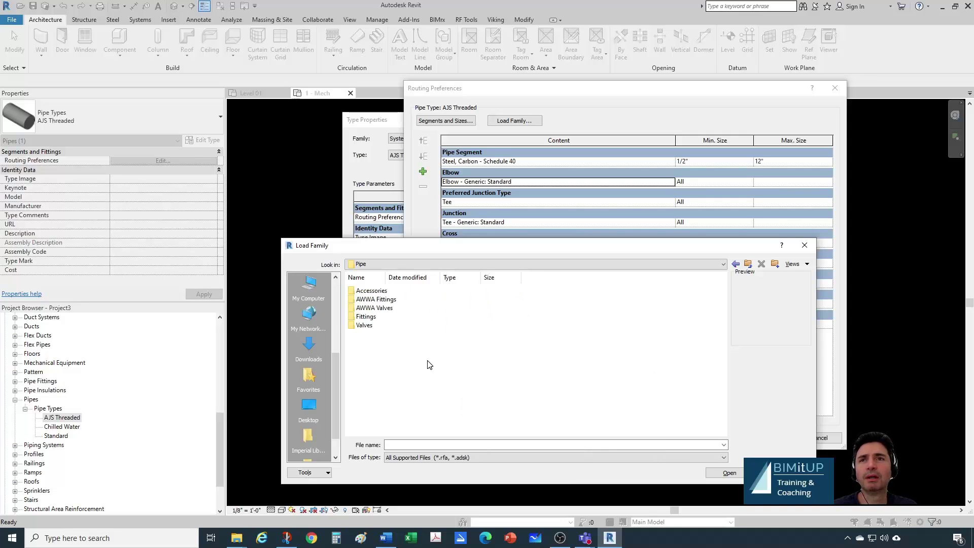
pyautogui.doubleClick(366, 317)
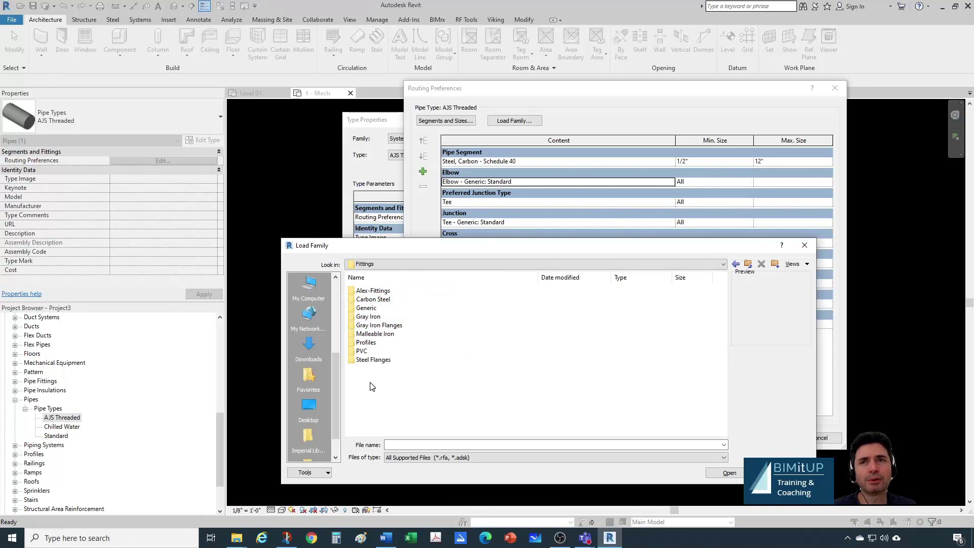
# Examine the stock threaded fitting families under Malleable Iron > Class 150 > Threaded
pyautogui.doubleClick(370, 335)
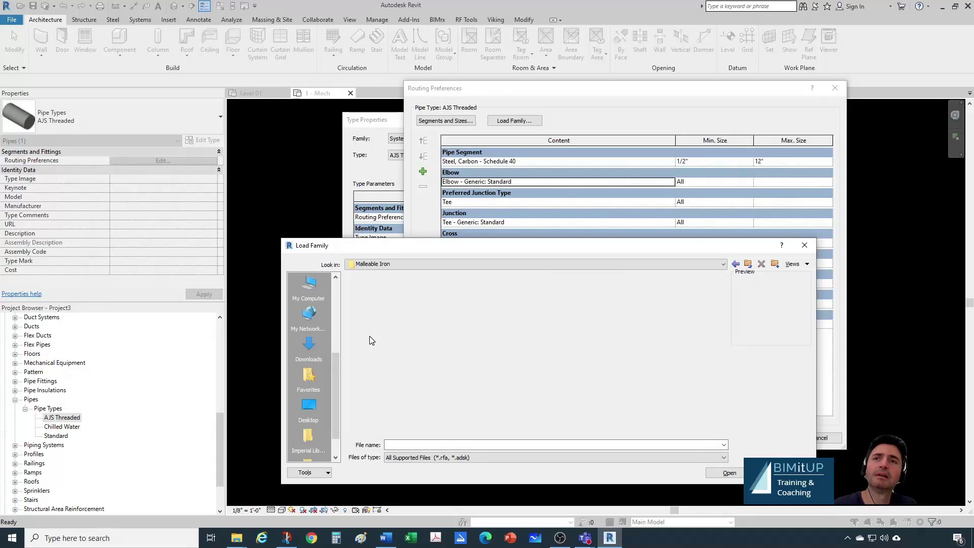
pyautogui.doubleClick(377, 293)
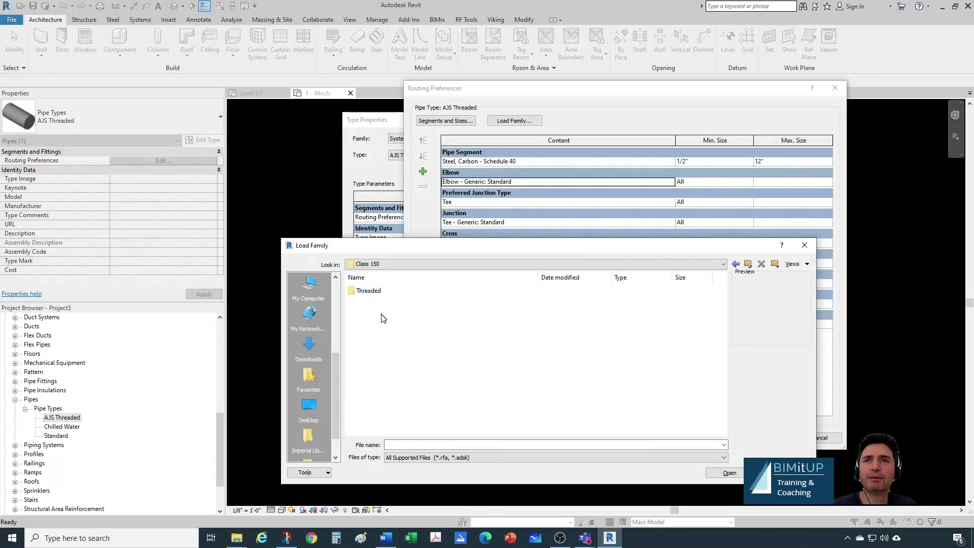
pyautogui.doubleClick(374, 293)
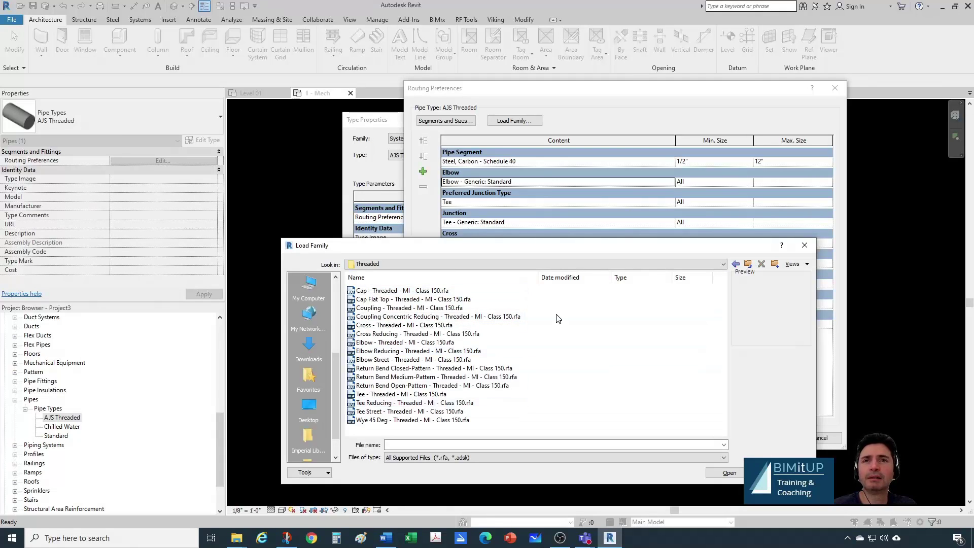
# Load the AJS - Elbow - Threaded - MI - Class 150 family from the custom fittings library's Pipe Type > Threaded folder
pyautogui.click(488, 263)
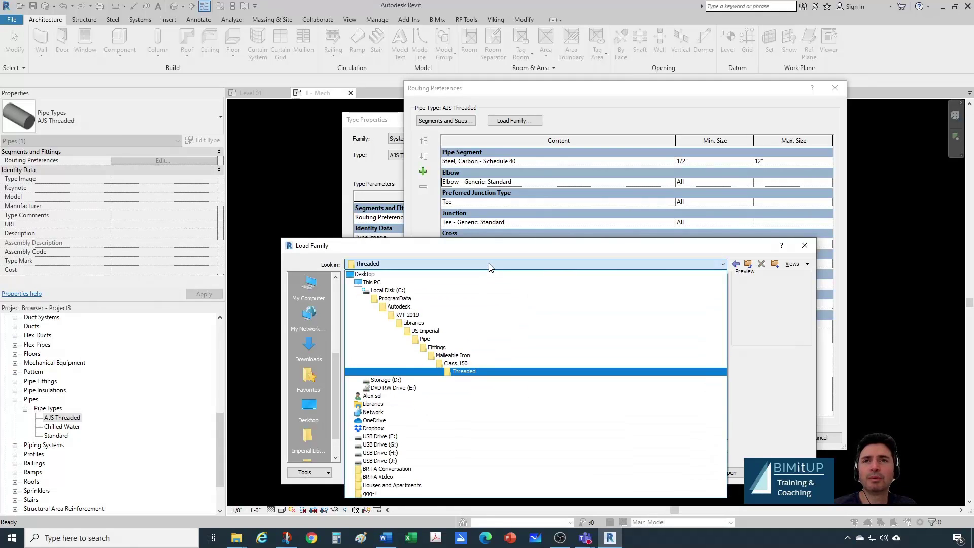
pyautogui.click(450, 347)
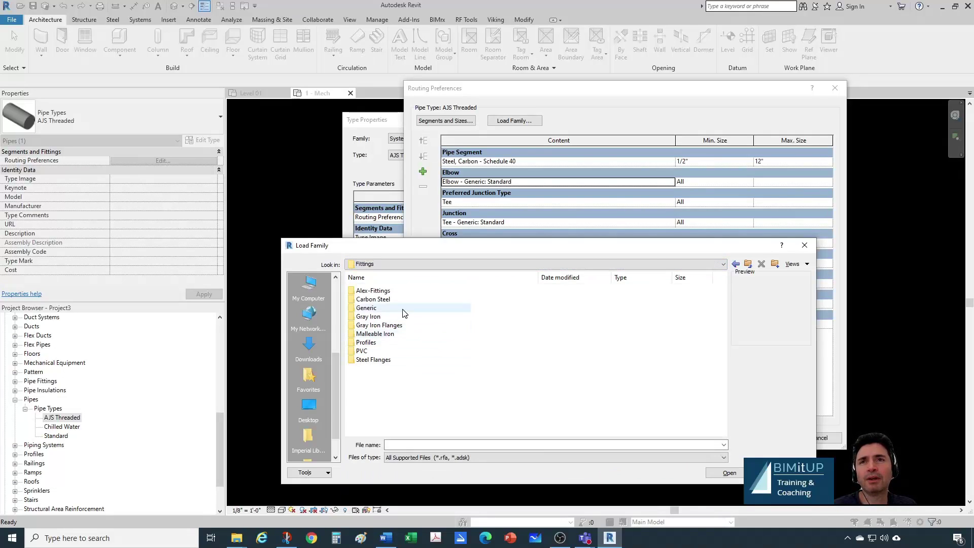
pyautogui.doubleClick(367, 293)
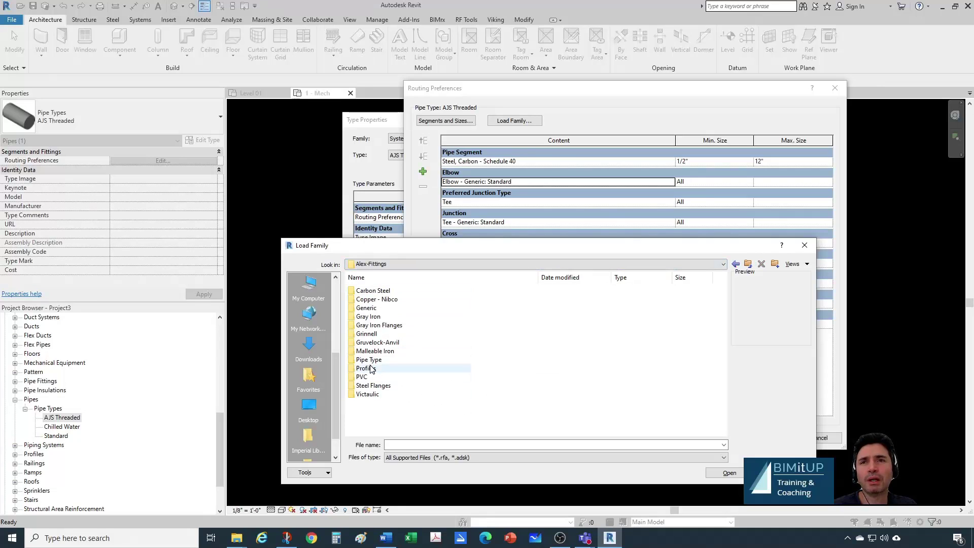
pyautogui.doubleClick(366, 361)
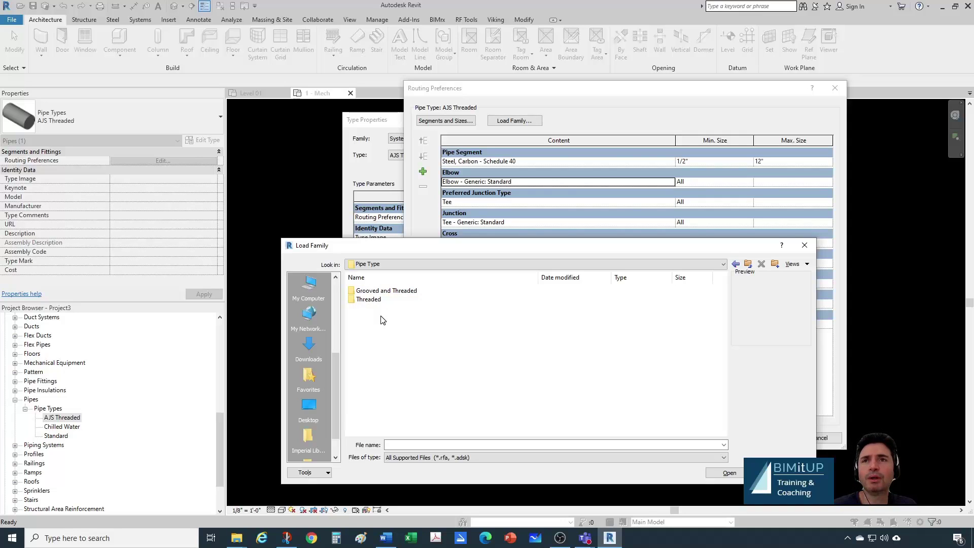
pyautogui.doubleClick(376, 299)
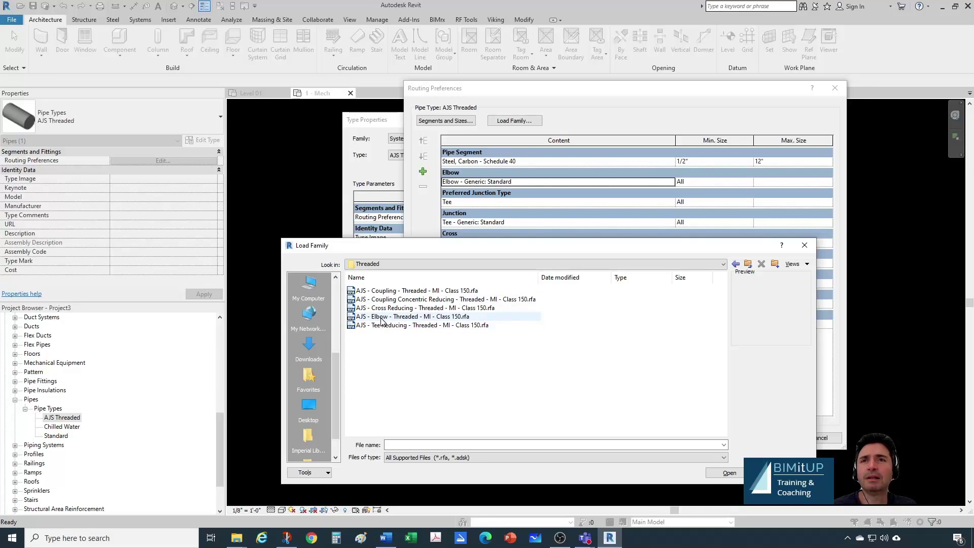
pyautogui.click(405, 319)
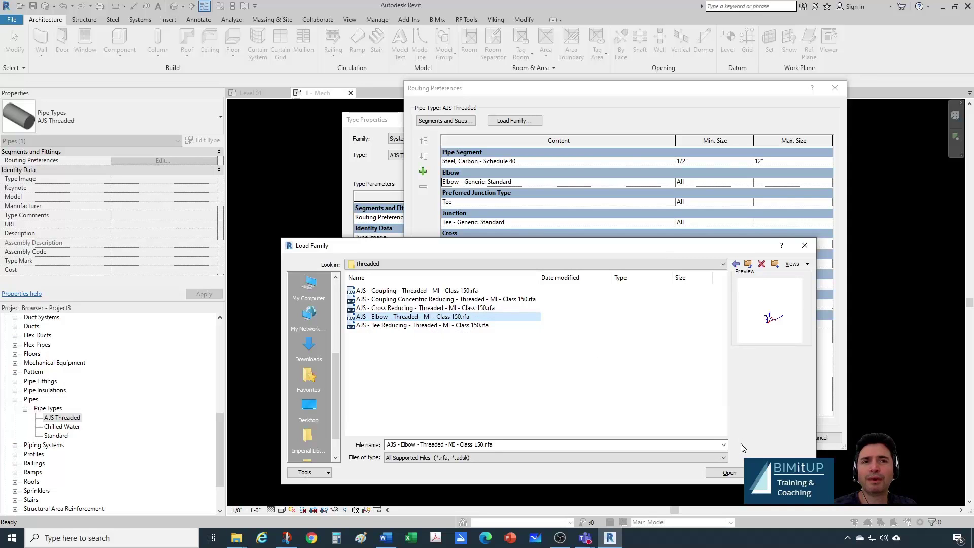
pyautogui.click(729, 472)
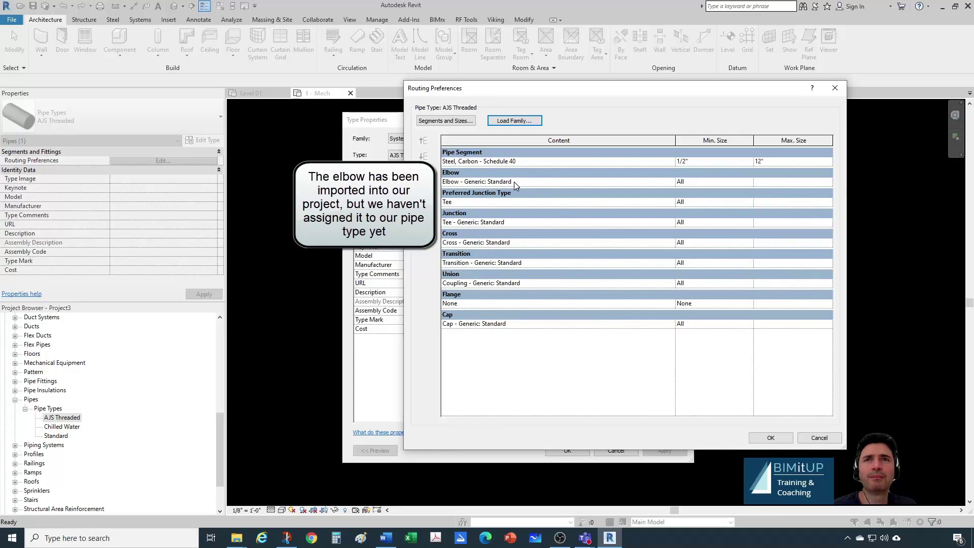
# Set the elbow's size range to a minimum of 1/2" and a maximum of 2"
pyautogui.click(745, 184)
pyautogui.click(749, 181)
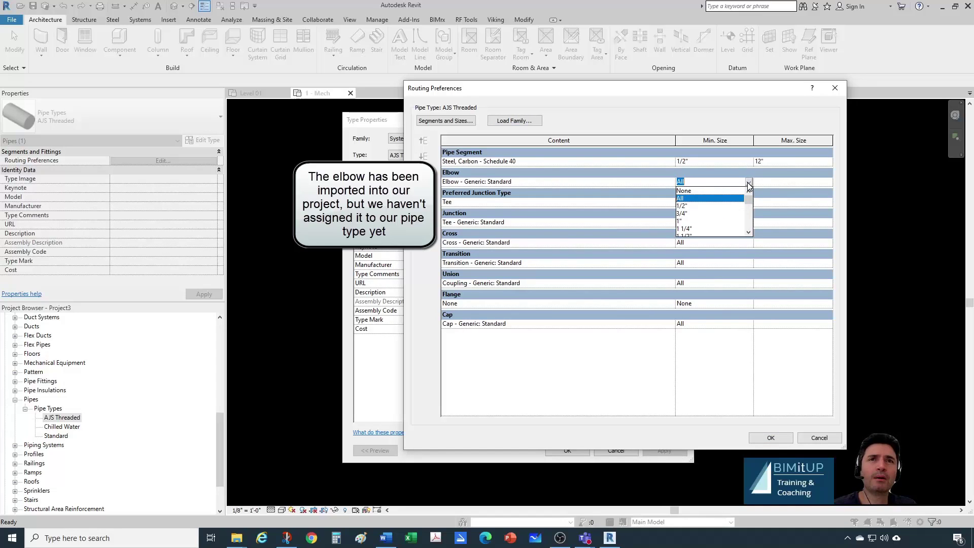
pyautogui.click(695, 207)
pyautogui.click(795, 184)
pyautogui.click(828, 182)
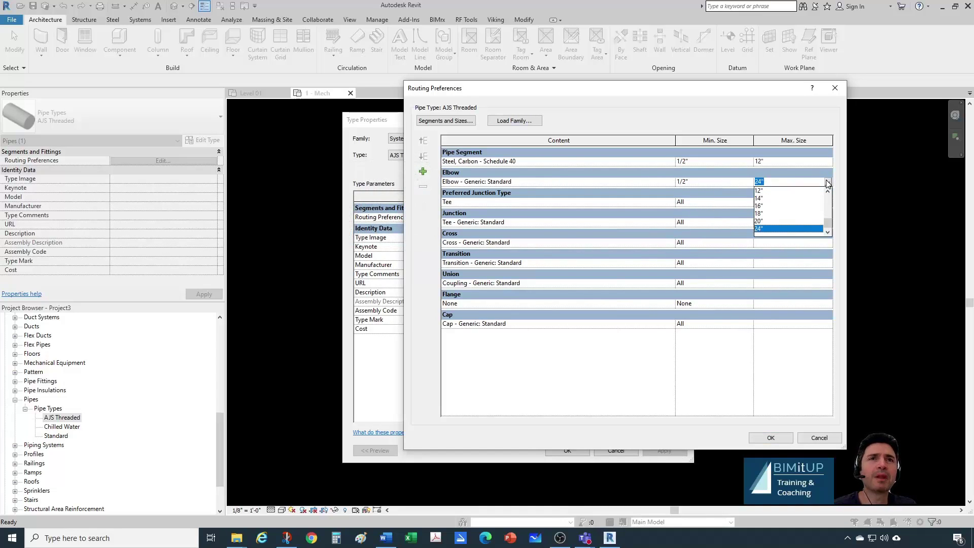
pyautogui.scroll(3, 804, 215)
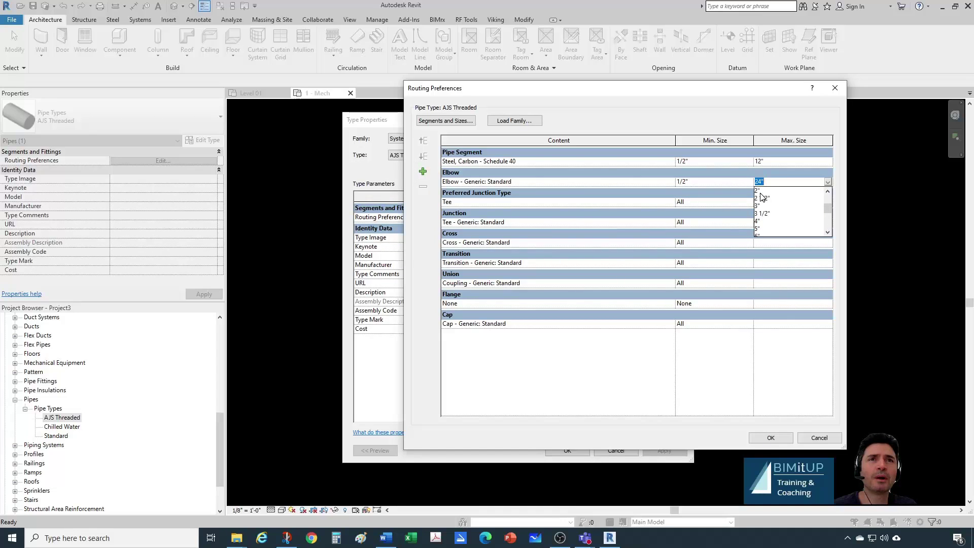
pyautogui.click(761, 191)
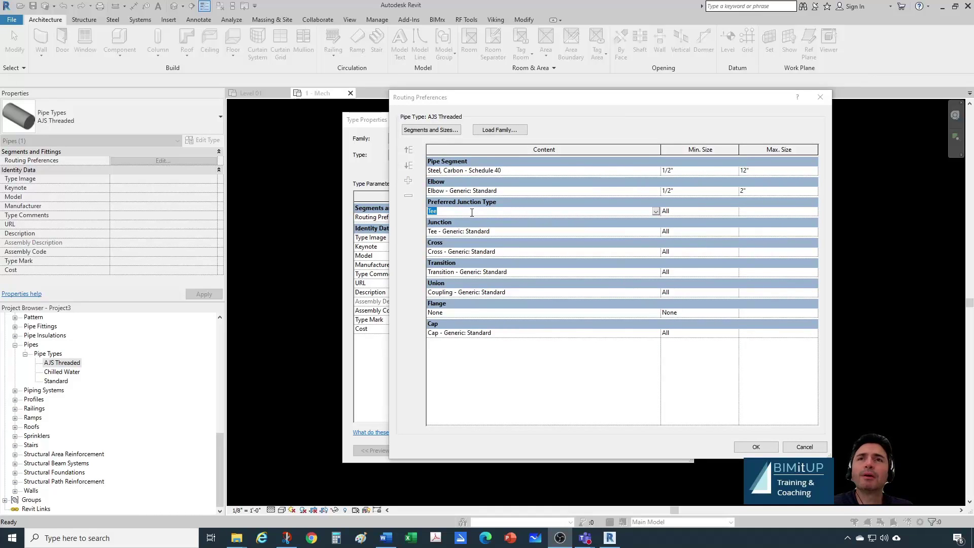
# Keep Tee as the preferred junction type and load the AJS - Tee Reducing - Threaded - MI - Class 150 family
pyautogui.click(656, 211)
pyautogui.click(438, 220)
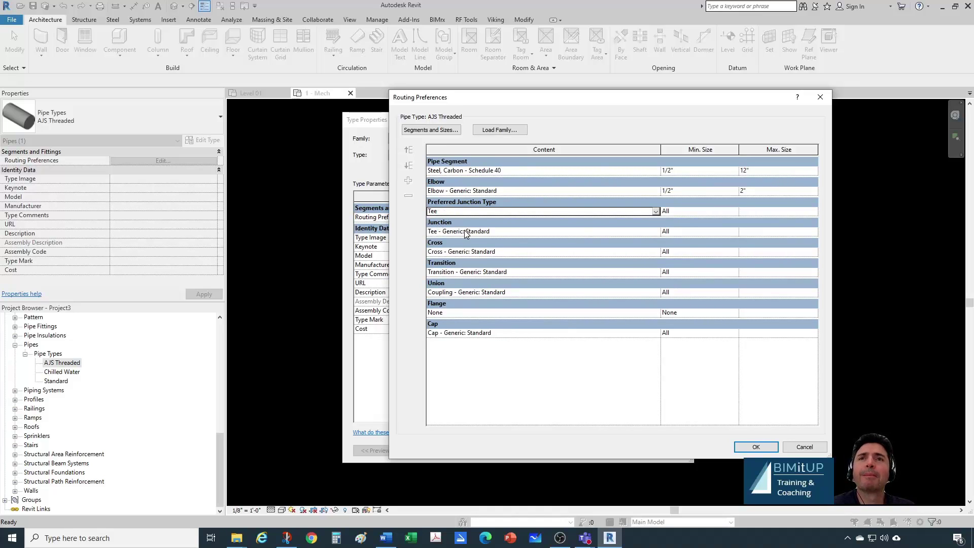
pyautogui.click(657, 231)
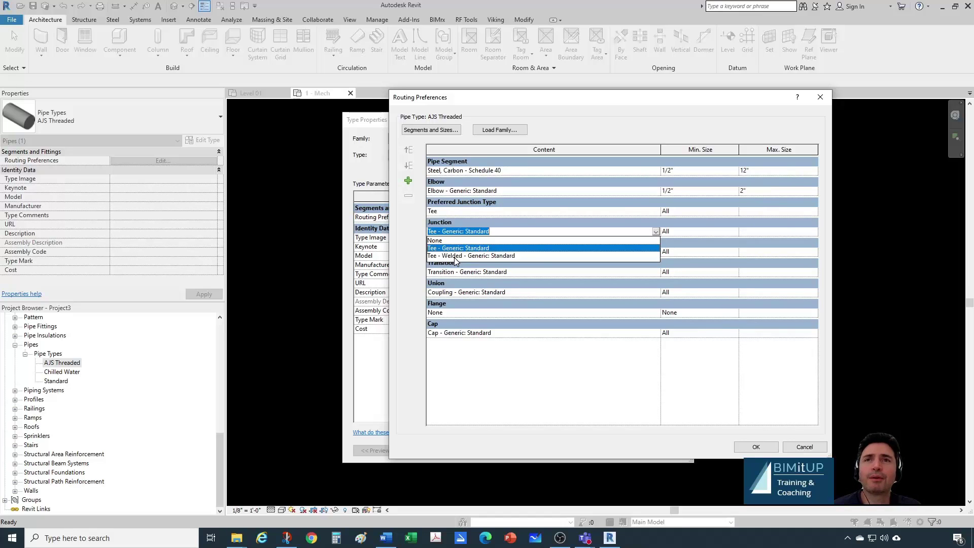
pyautogui.click(549, 125)
pyautogui.click(502, 131)
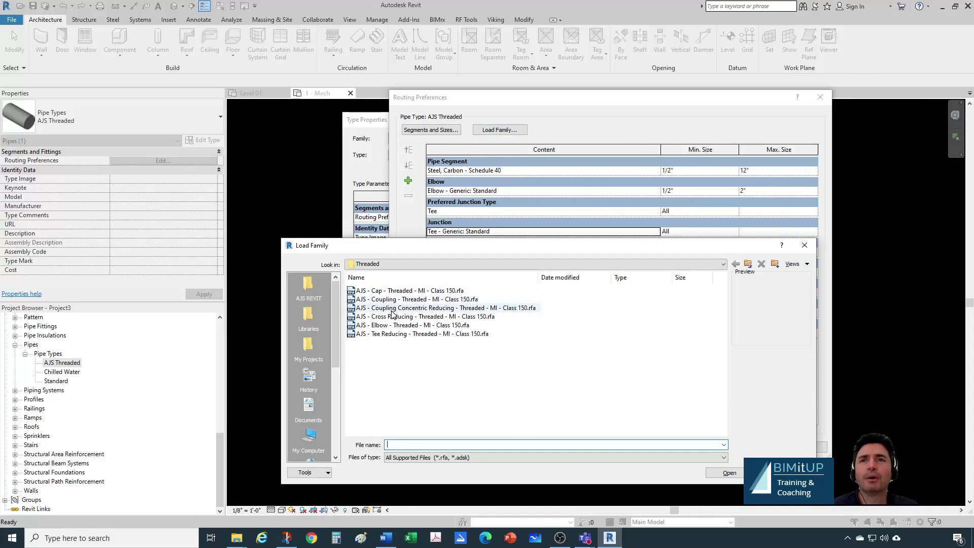
pyautogui.doubleClick(398, 334)
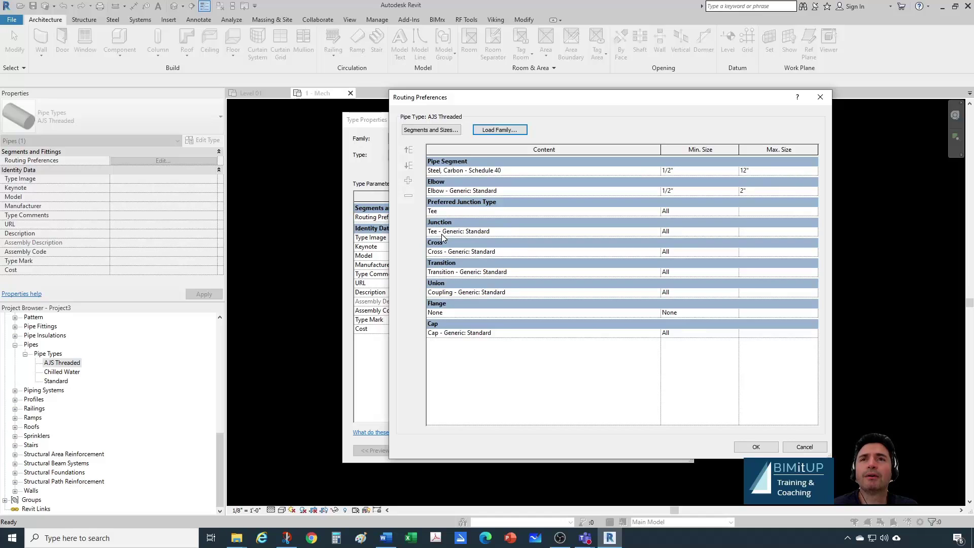
# Assign AJS - Tee Reducing - Threaded - MI - Class 150 as the junction and AJS - Cross Reducing - Threaded - MI - Class 150 as the cross
pyautogui.click(629, 235)
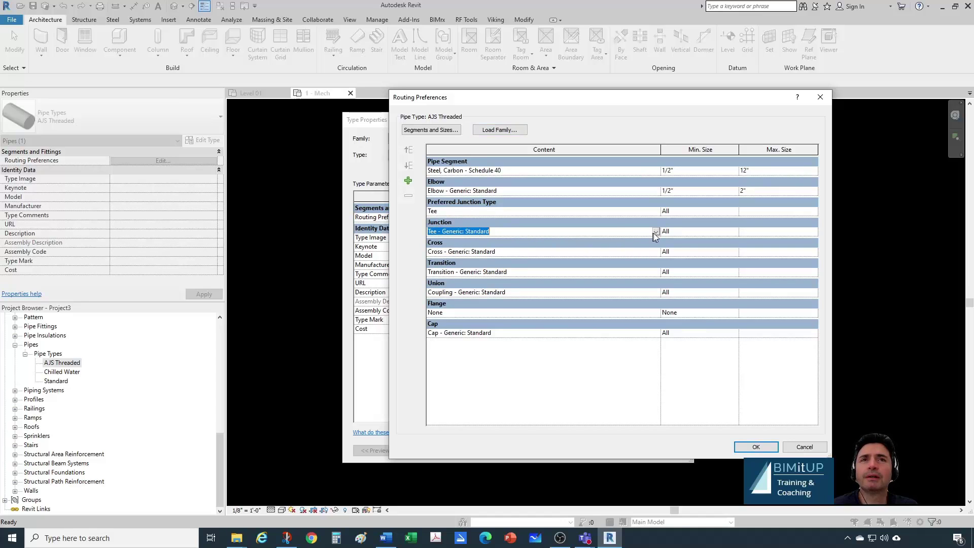
pyautogui.click(656, 231)
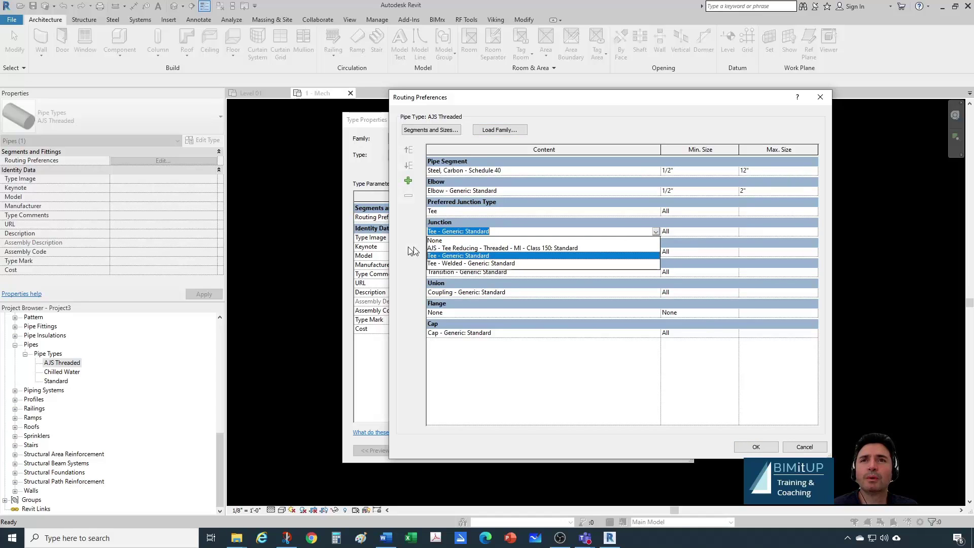
pyautogui.click(537, 250)
pyautogui.click(489, 253)
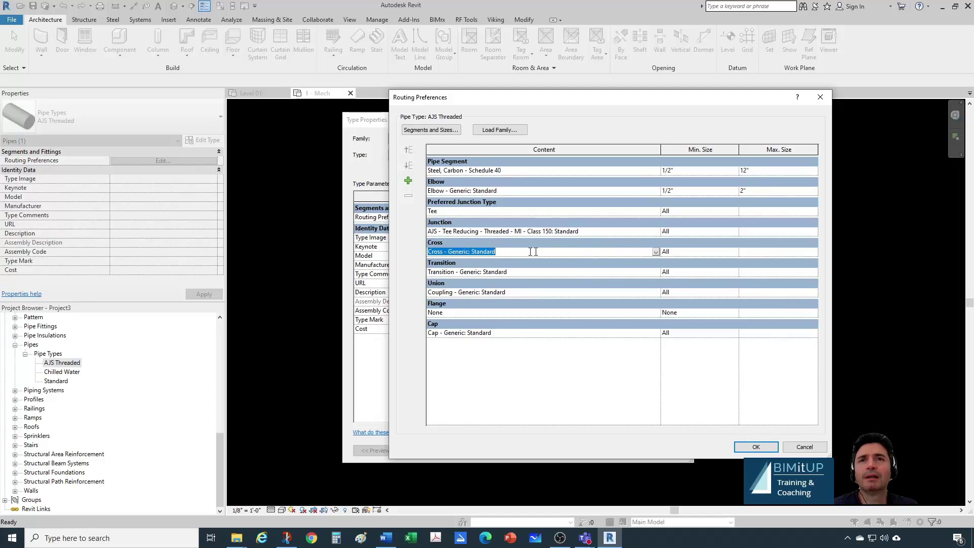
pyautogui.click(656, 252)
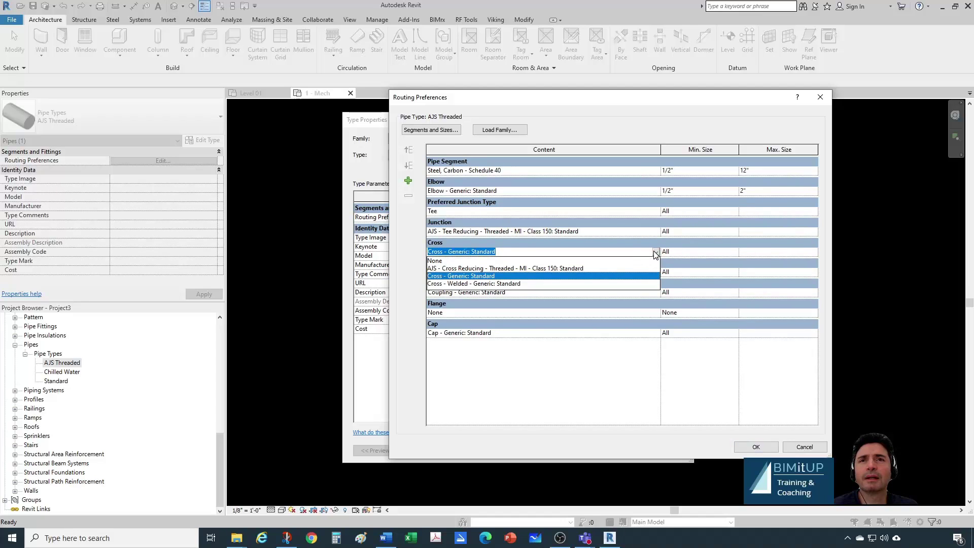
pyautogui.click(498, 268)
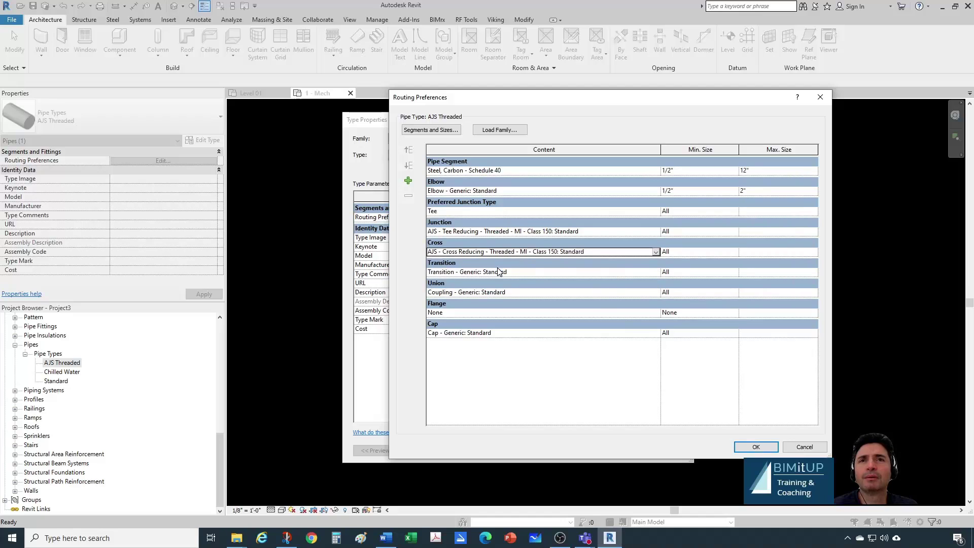
# Assign AJS - Coupling Concentric Reducing - Threaded - MI - Class 150 as the transition and AJS - Coupling - Threaded - MI - Class 150 as the union
pyautogui.click(580, 273)
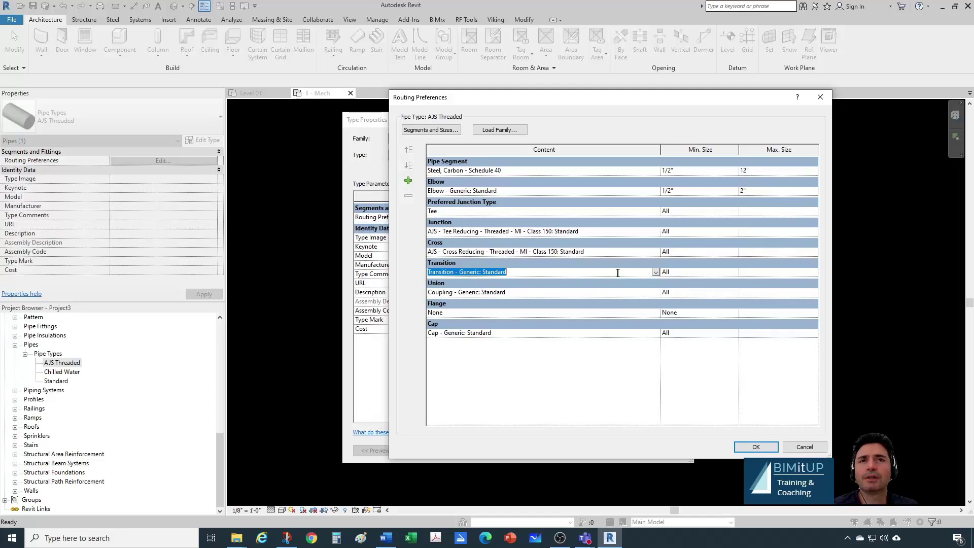
pyautogui.click(655, 272)
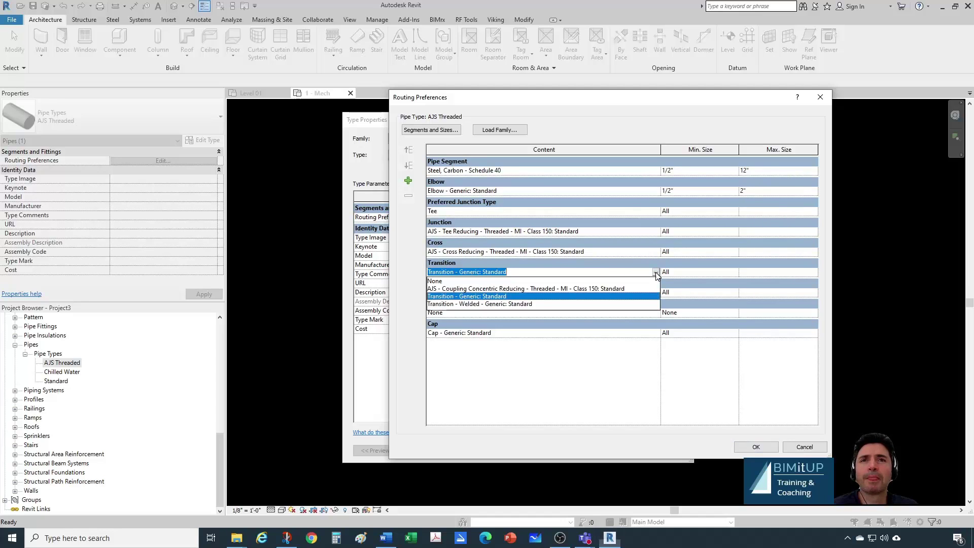
pyautogui.click(436, 288)
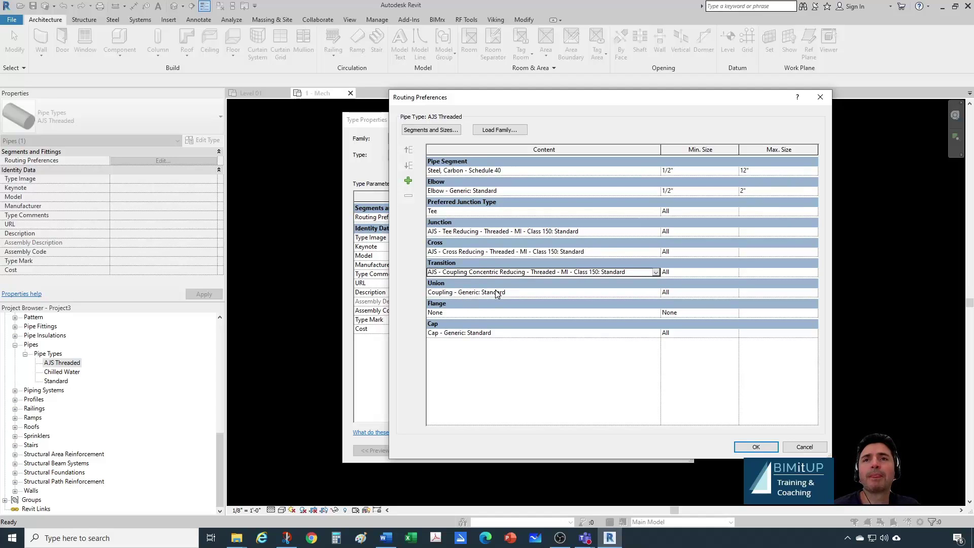
pyautogui.click(519, 291)
pyautogui.click(656, 293)
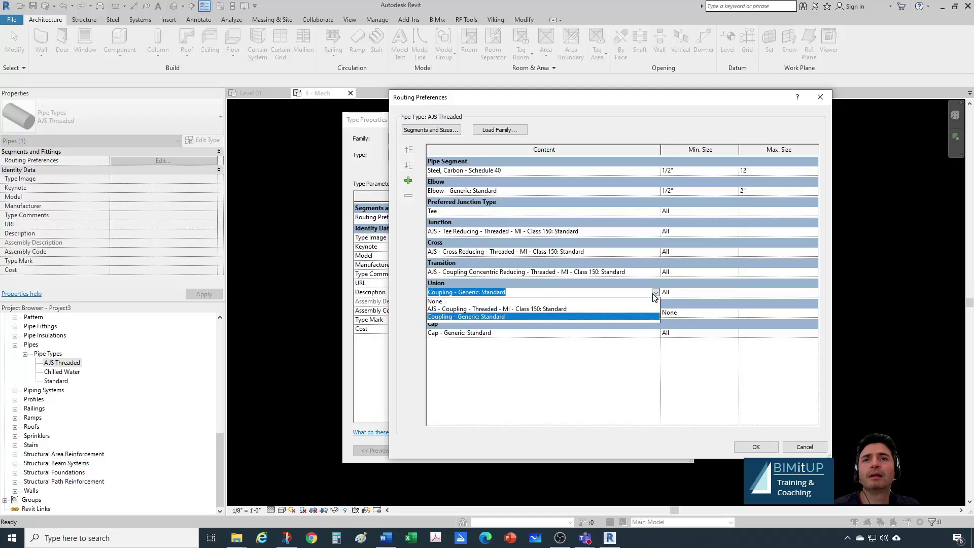
pyautogui.click(456, 309)
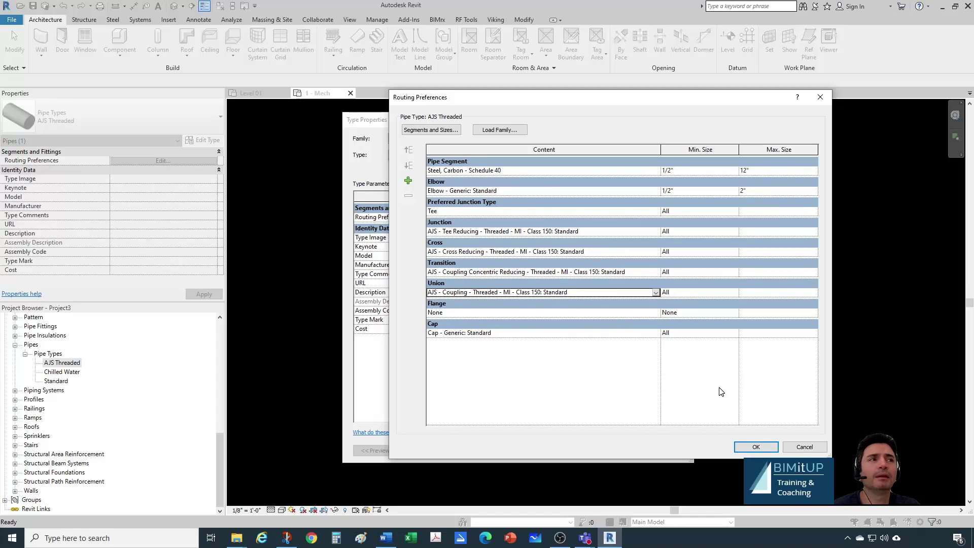
# Assign AJS - Cap - Threaded - MI - Class 150: Standard as the cap and accept the routing preferences
pyautogui.hotkey('alt', 'Tab')
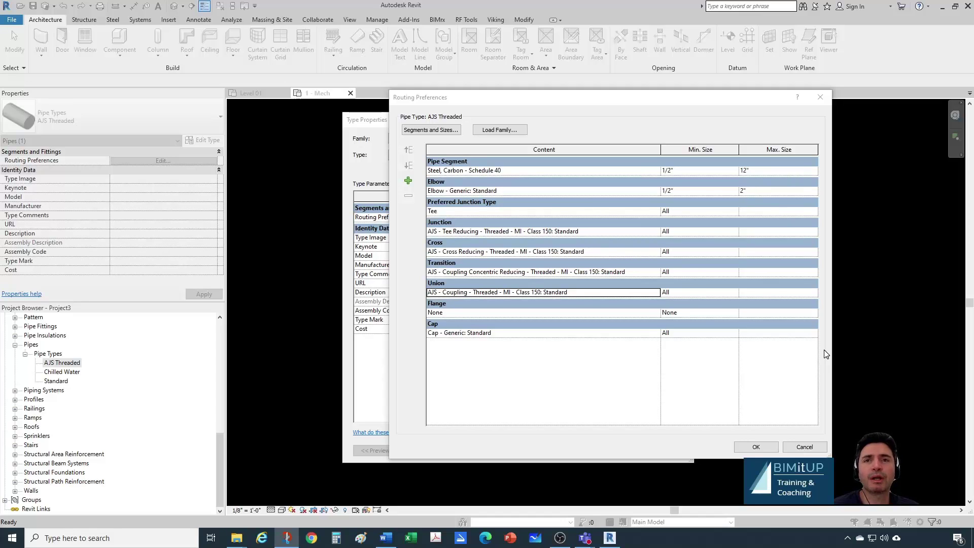
pyautogui.click(484, 335)
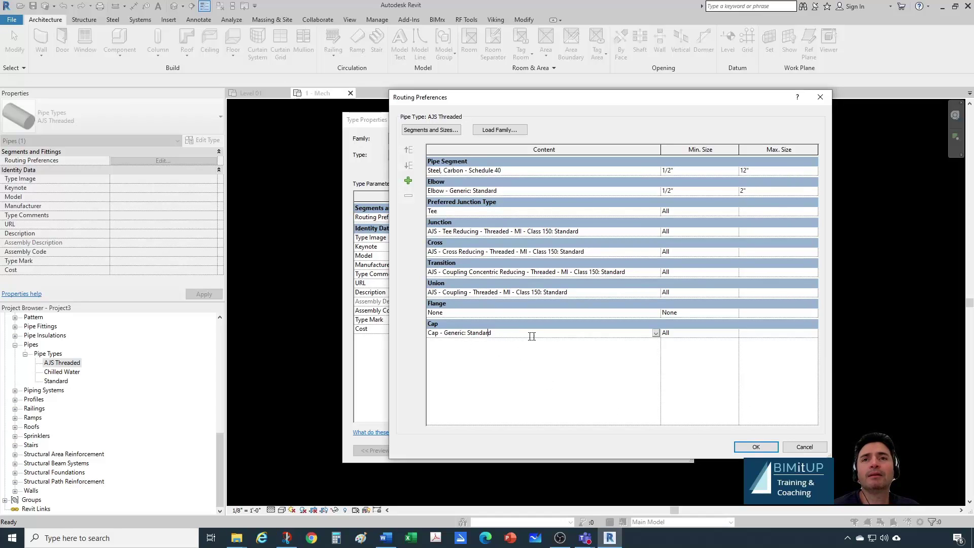
pyautogui.click(656, 333)
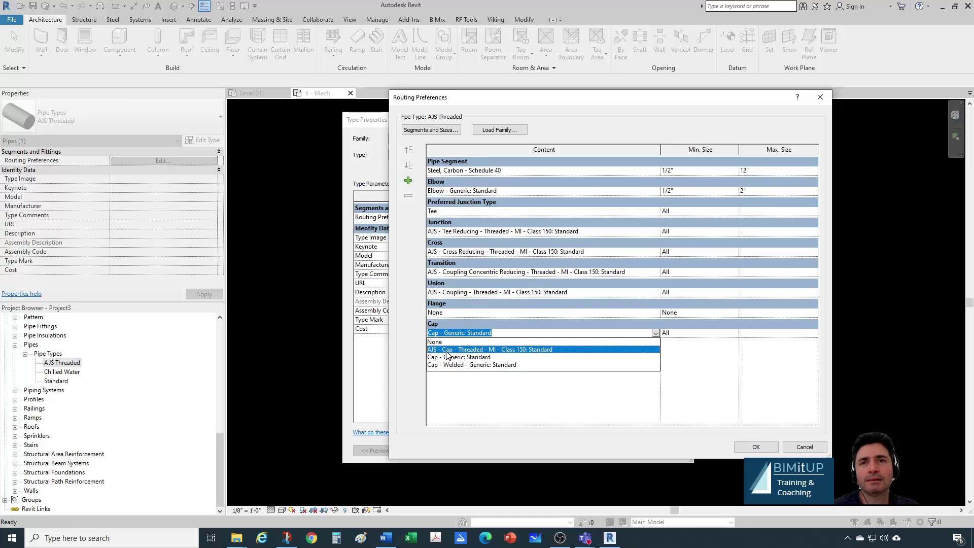
pyautogui.click(487, 349)
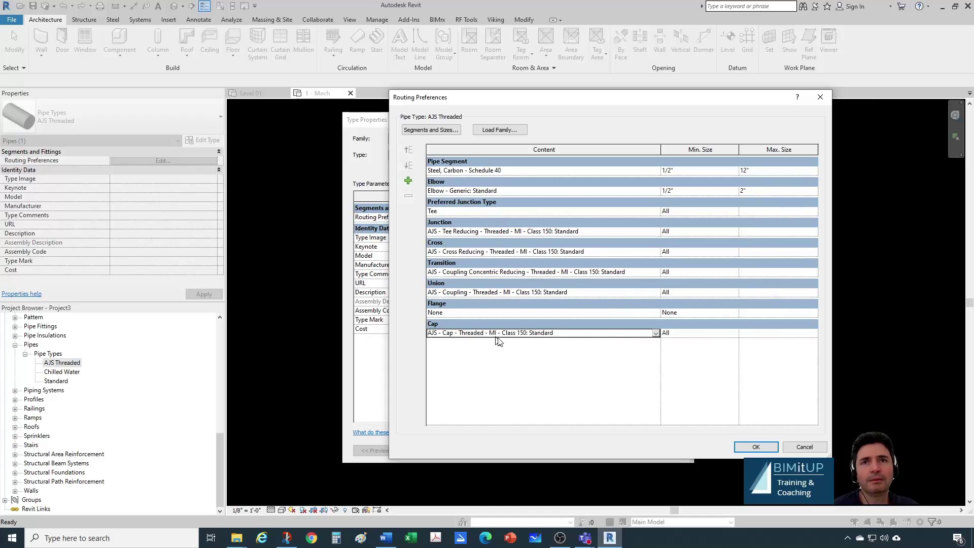
pyautogui.click(759, 449)
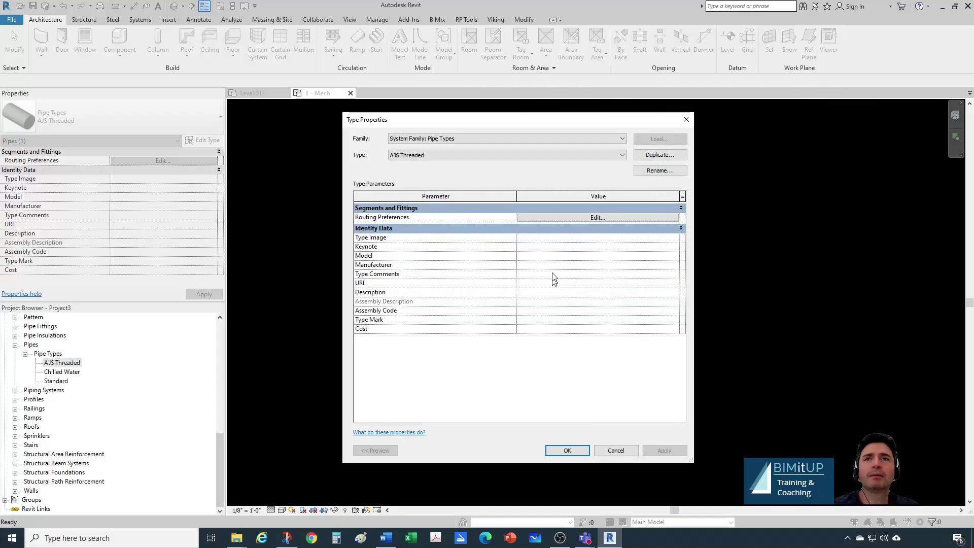
# Reopen the AJS Threaded routing preferences and set the junction tee's size range to 1/2" minimum and 2" maximum
pyautogui.click(548, 221)
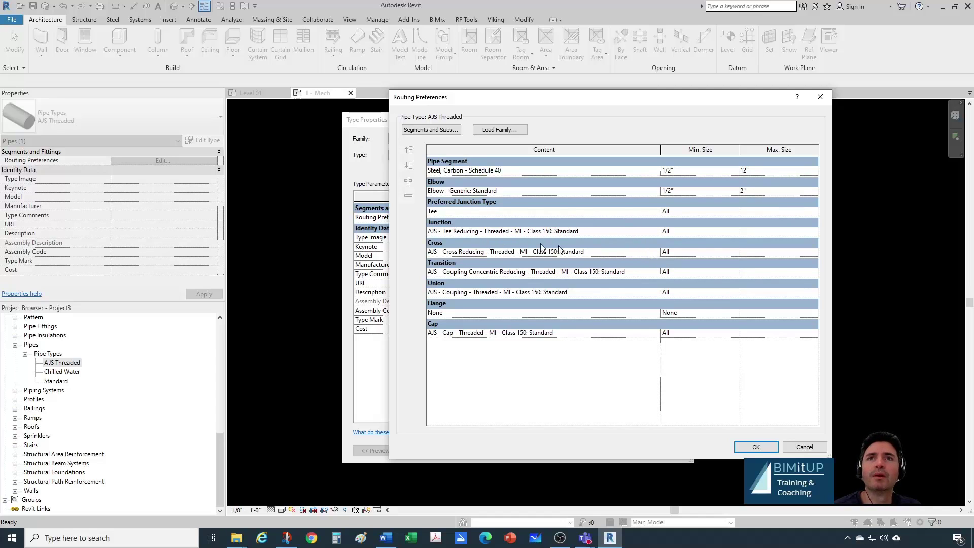
pyautogui.click(718, 231)
pyautogui.click(735, 231)
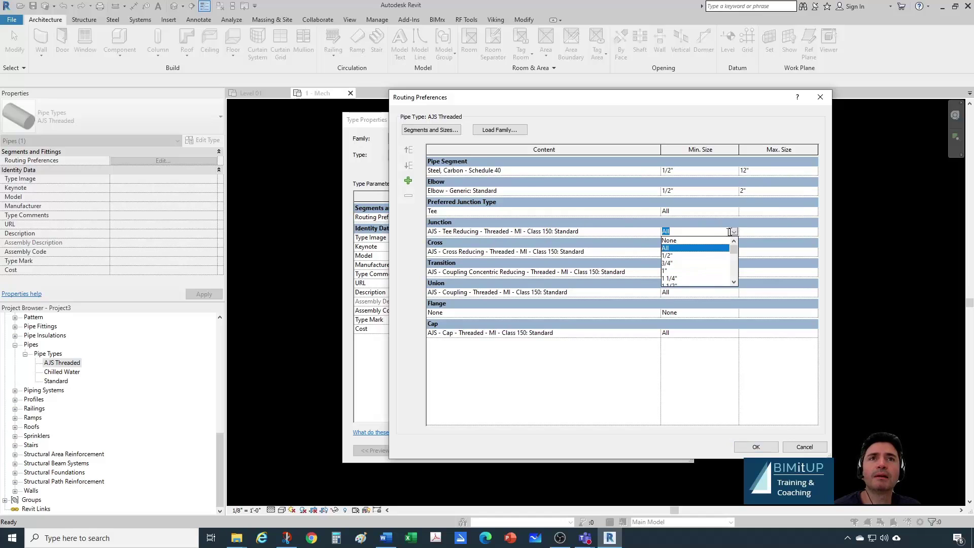
pyautogui.click(686, 255)
pyautogui.click(761, 234)
pyautogui.click(812, 232)
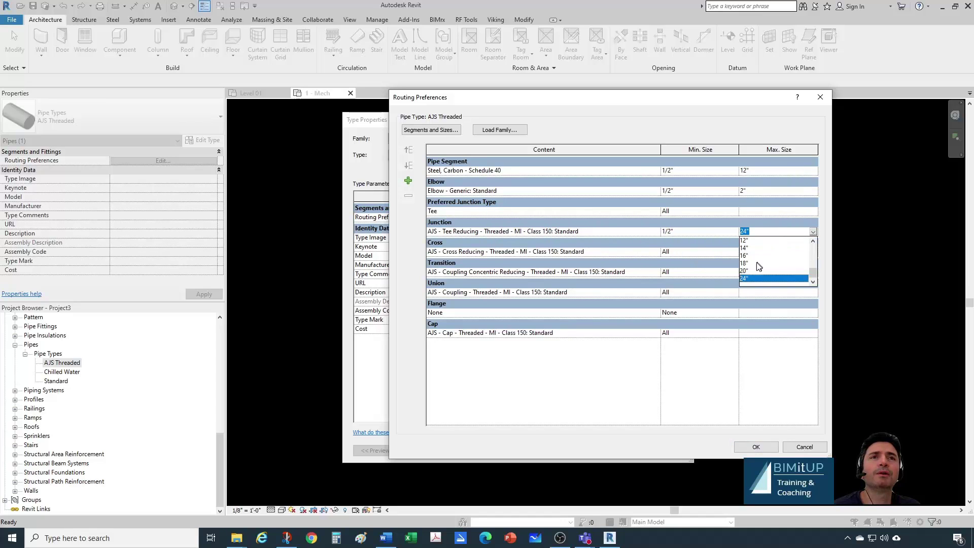
pyautogui.scroll(4, 760, 263)
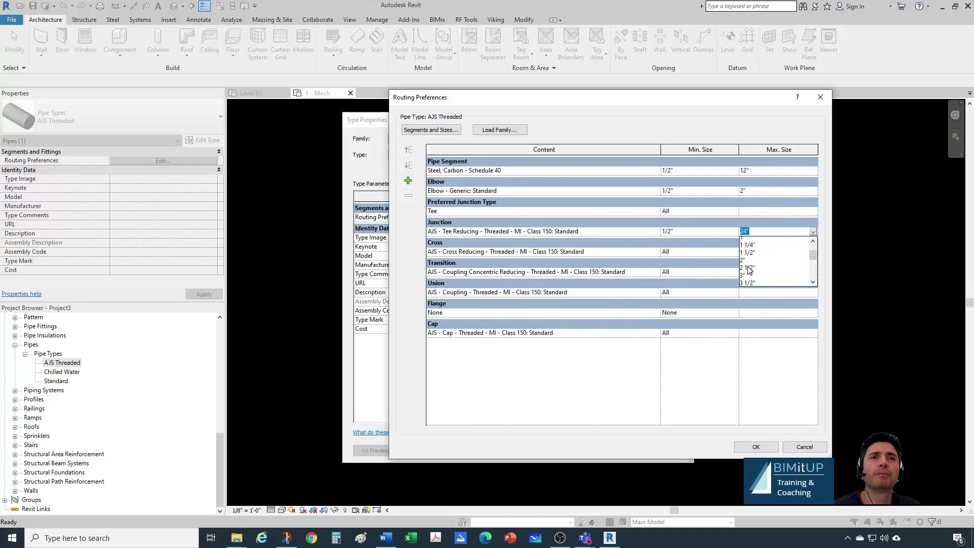
pyautogui.click(746, 262)
# Set the cross fitting's size range to 1/2" minimum and 2" maximum
pyautogui.click(732, 251)
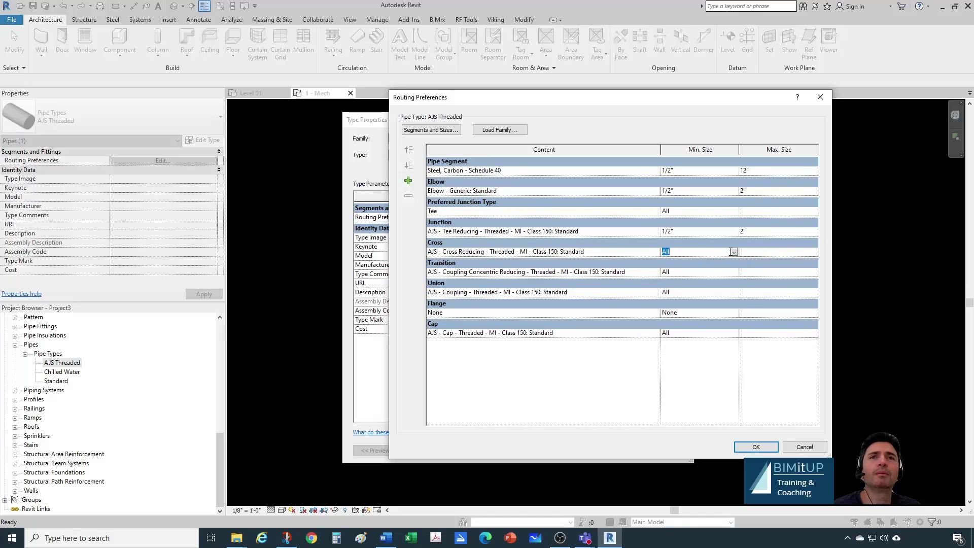
pyautogui.click(734, 252)
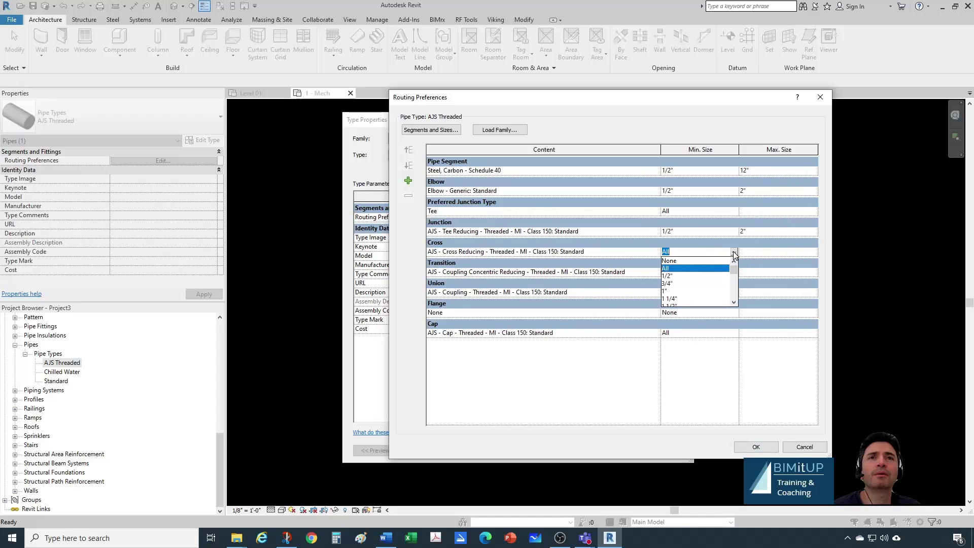
pyautogui.click(702, 277)
pyautogui.click(779, 251)
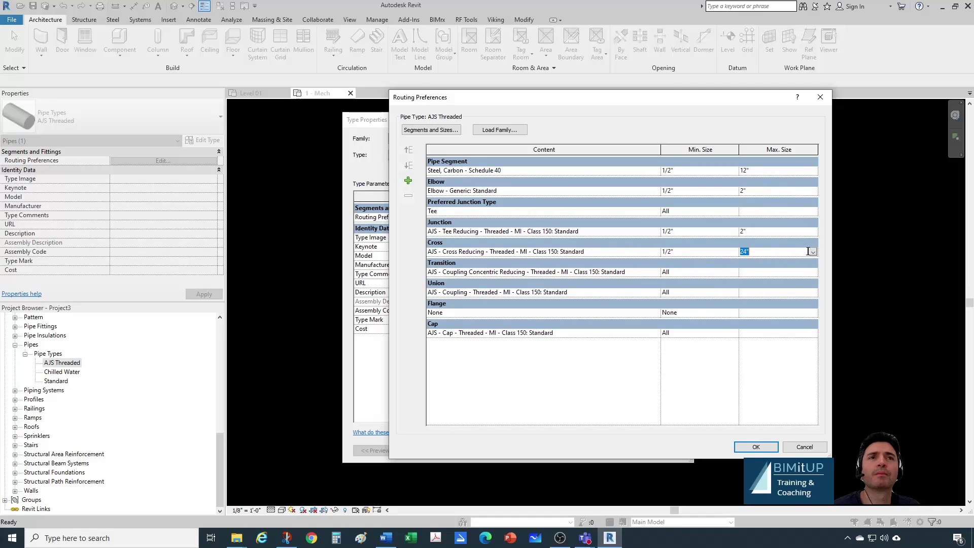
pyautogui.click(779, 251)
pyautogui.scroll(4, 780, 280)
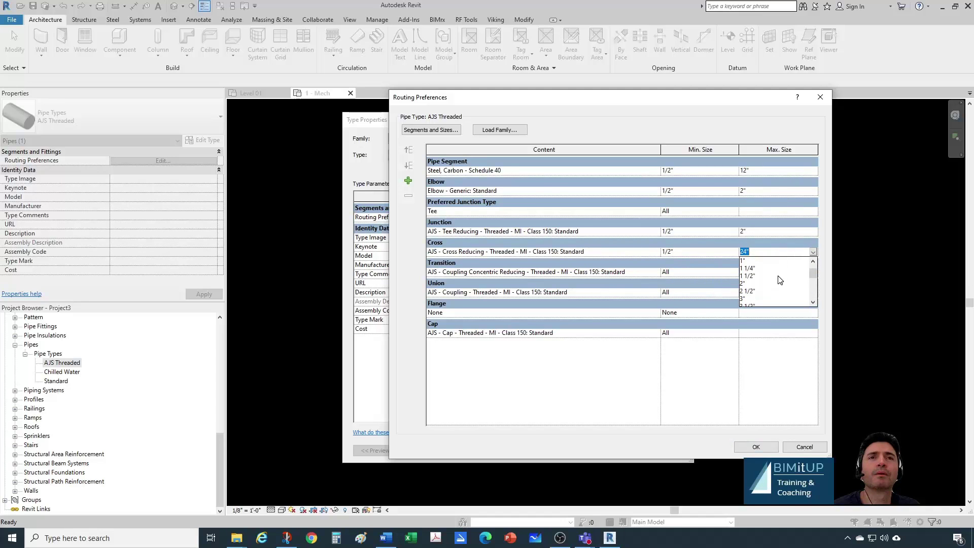
pyautogui.click(744, 283)
# Limit the transition coupling to sizes from 1/2" minimum to 2" maximum
pyautogui.click(733, 272)
pyautogui.click(735, 272)
pyautogui.click(678, 297)
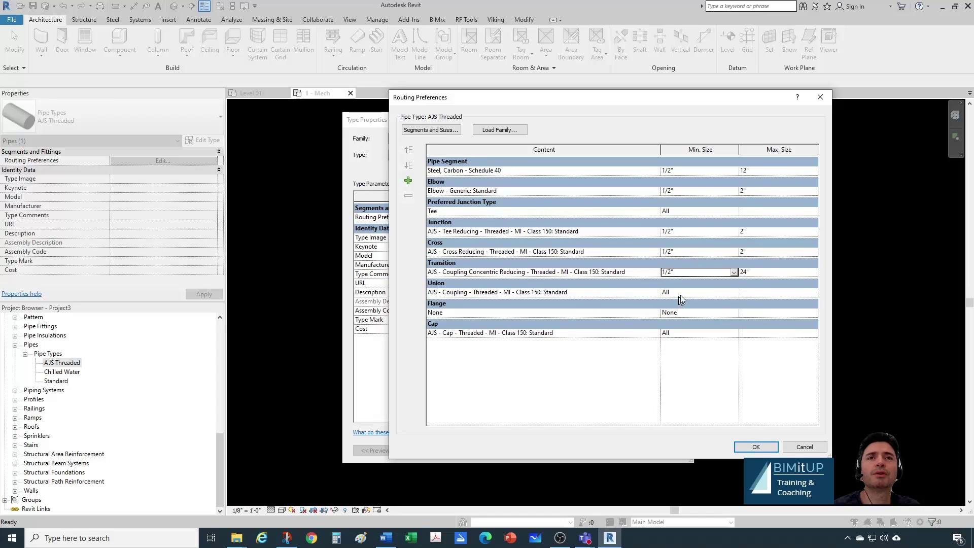
pyautogui.click(781, 274)
pyautogui.click(814, 273)
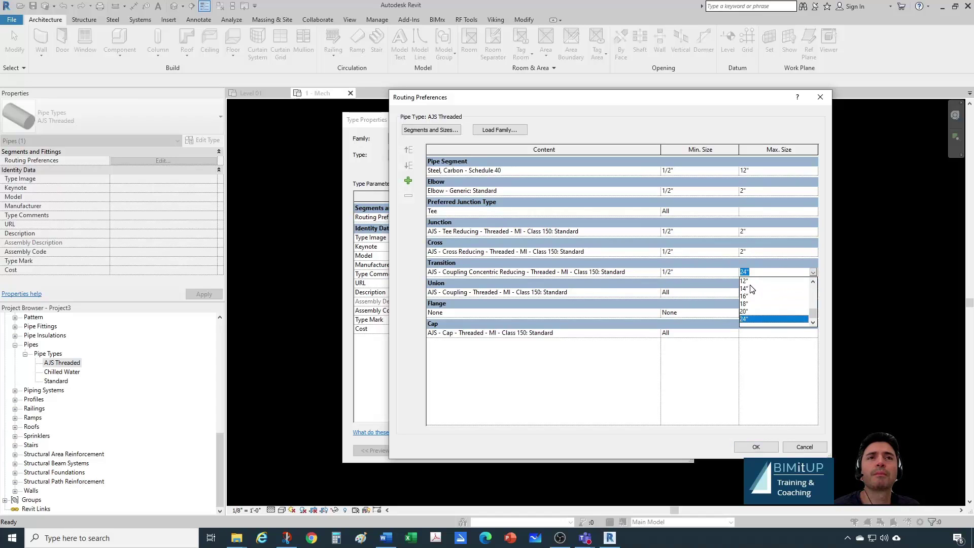
pyautogui.scroll(4, 749, 287)
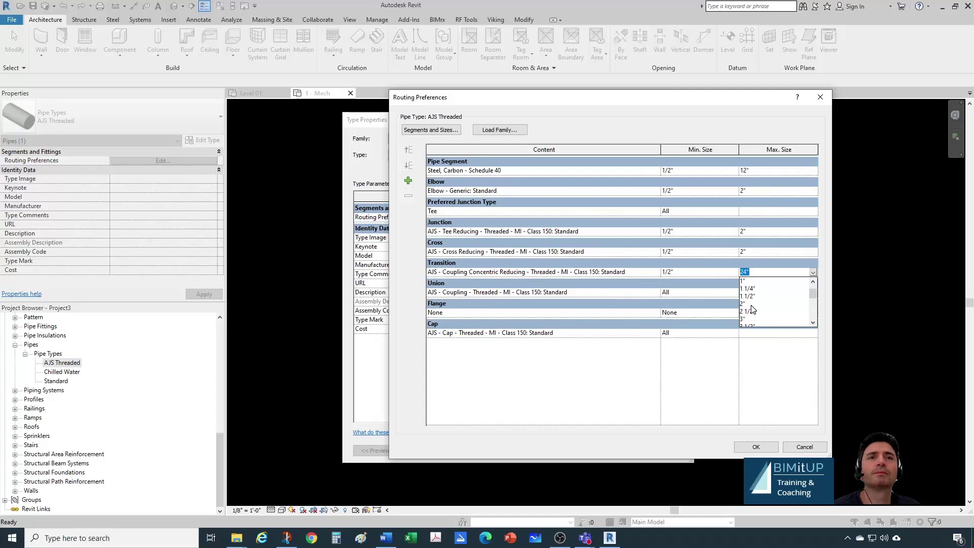
pyautogui.click(750, 304)
# Set the union coupling's minimum size to 1/2" and its maximum size to 2"
pyautogui.click(680, 292)
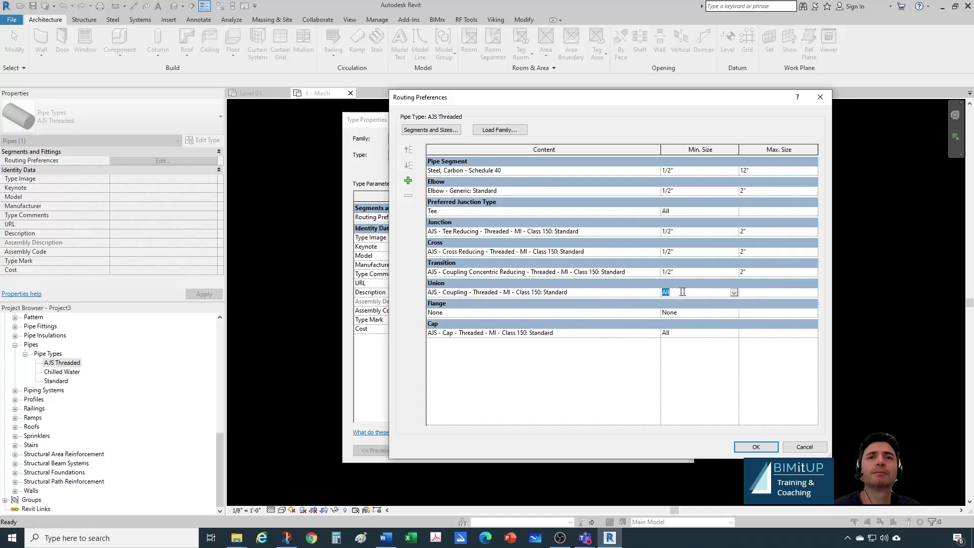
pyautogui.click(734, 293)
pyautogui.click(680, 317)
pyautogui.click(763, 292)
pyautogui.click(812, 293)
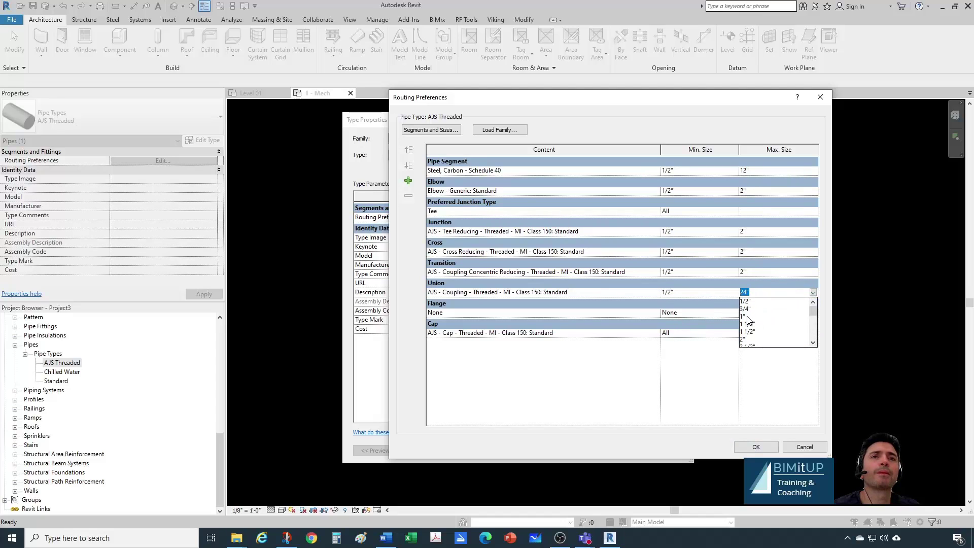
pyautogui.click(747, 316)
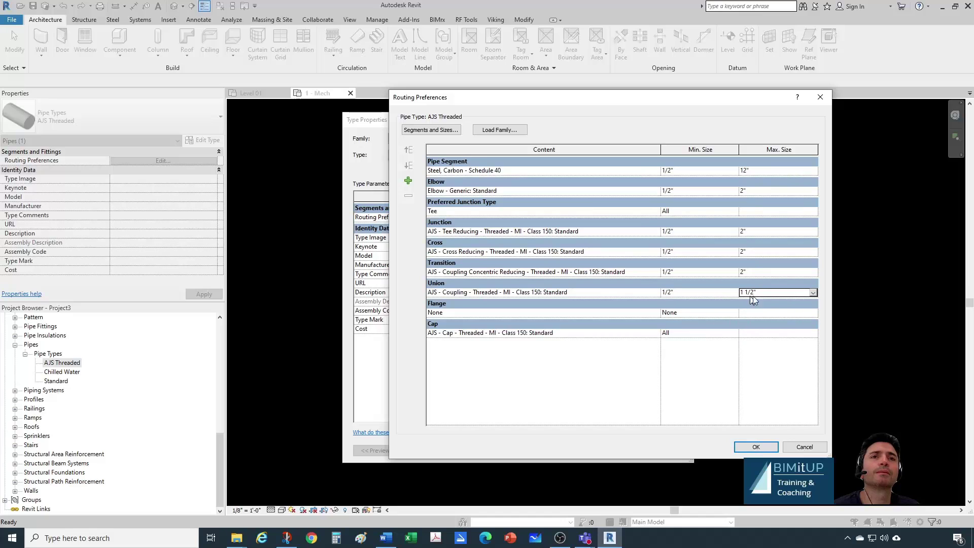
pyautogui.click(813, 294)
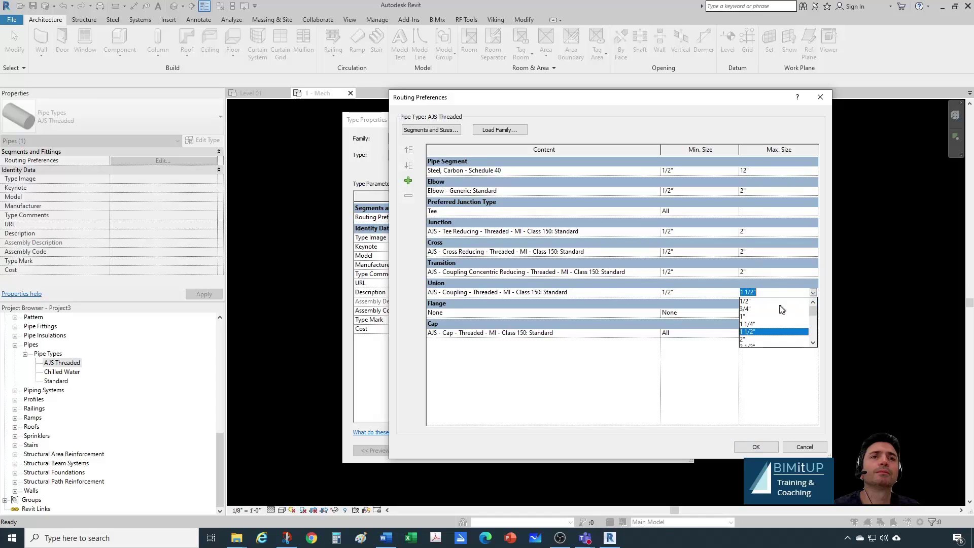
pyautogui.click(747, 339)
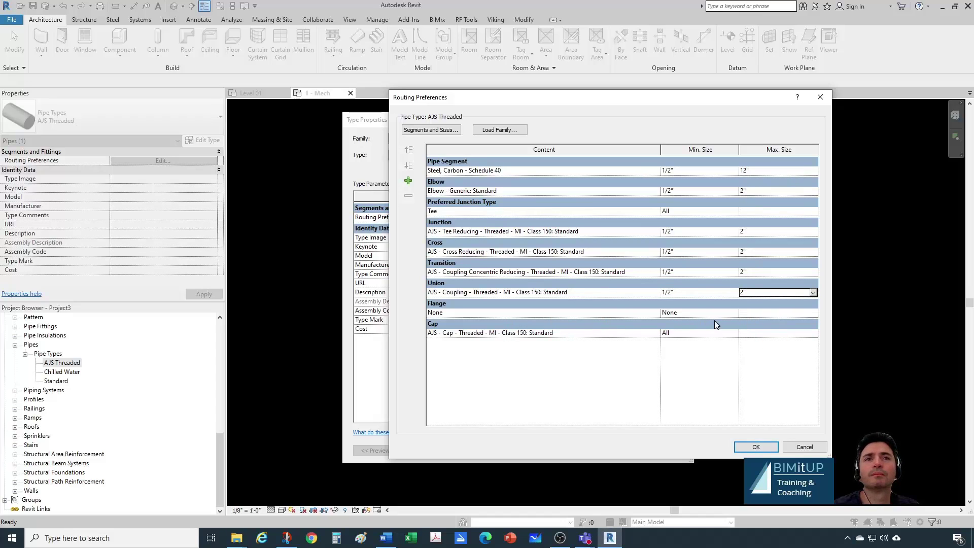
# Set the cap's minimum size to 1/2", choose its maximum size, and accept the routing preferences and type properties
pyautogui.click(733, 333)
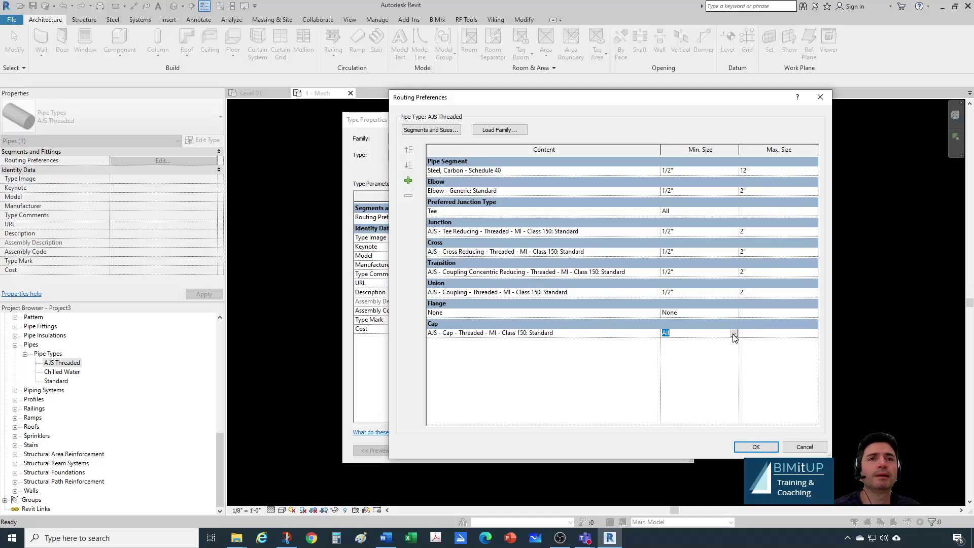
pyautogui.click(734, 333)
pyautogui.click(667, 364)
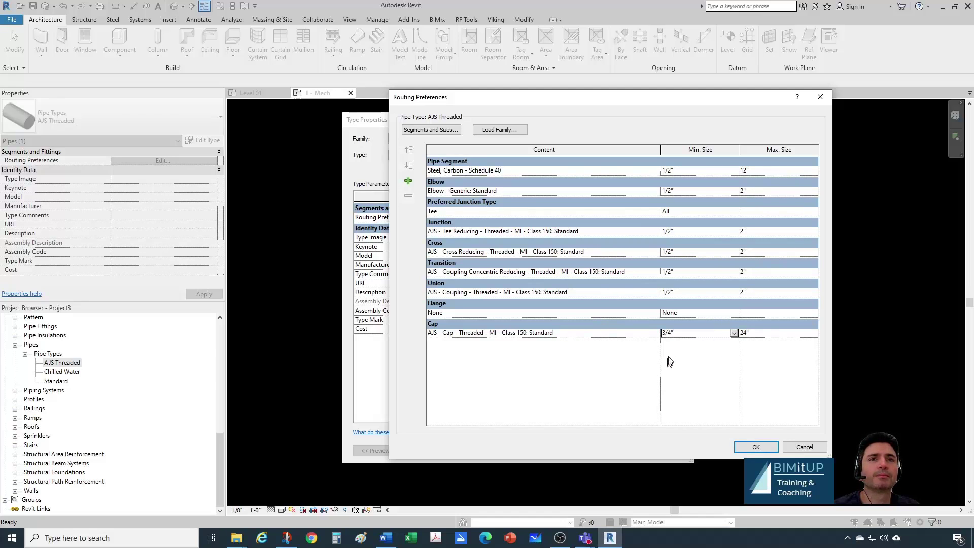
pyautogui.click(733, 333)
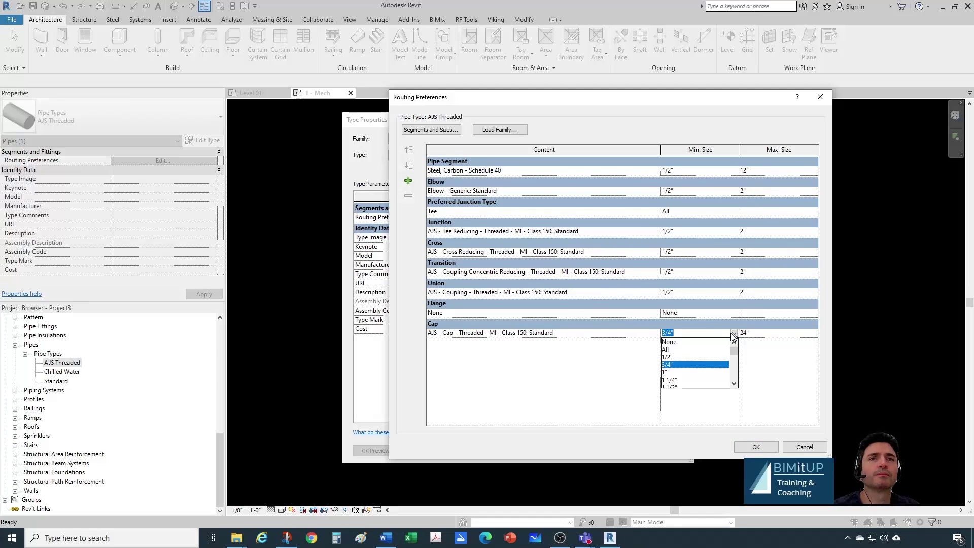
pyautogui.click(669, 357)
pyautogui.click(759, 335)
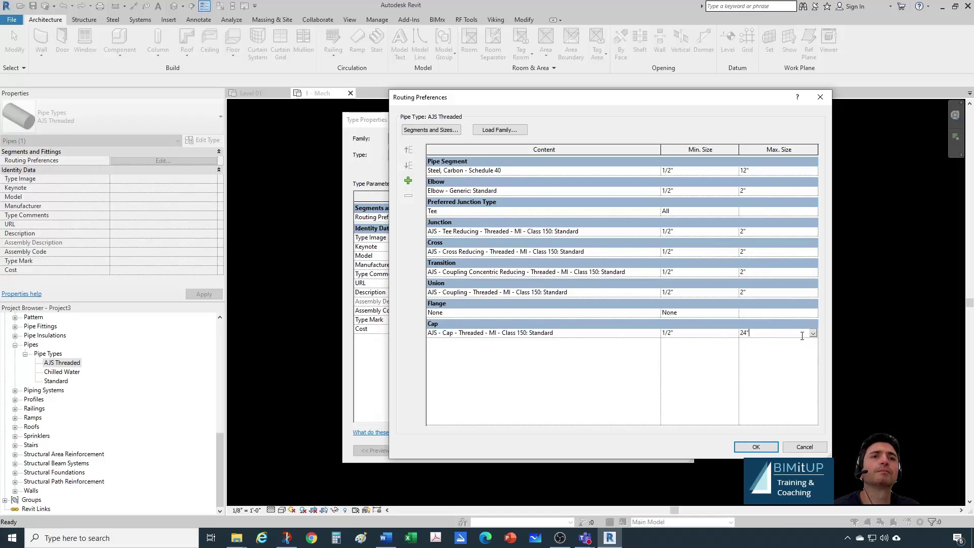
pyautogui.click(815, 333)
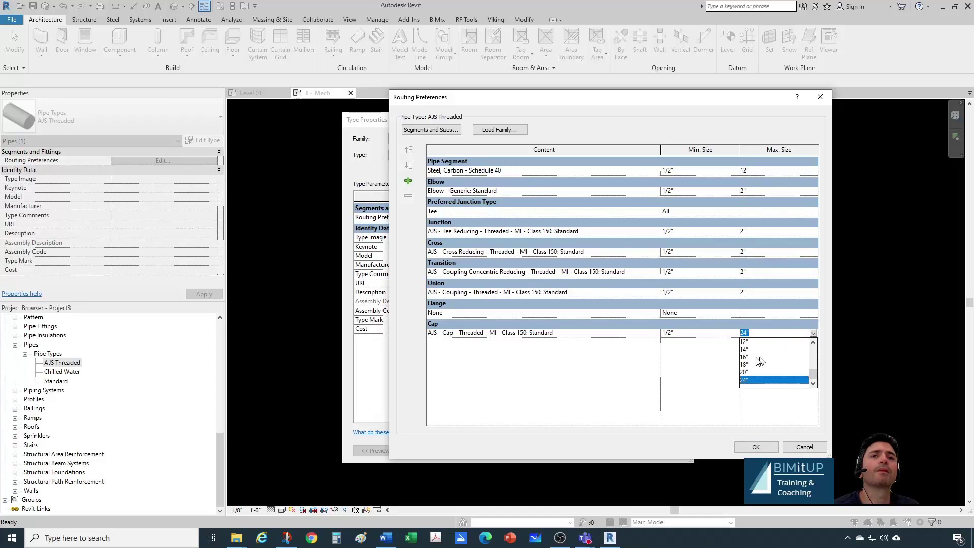
pyautogui.click(744, 343)
pyautogui.click(755, 448)
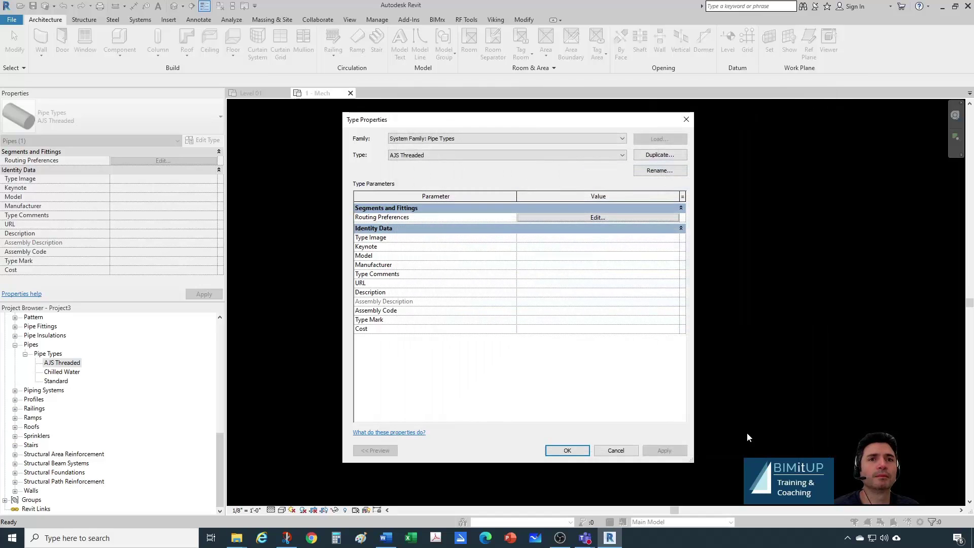
pyautogui.click(568, 450)
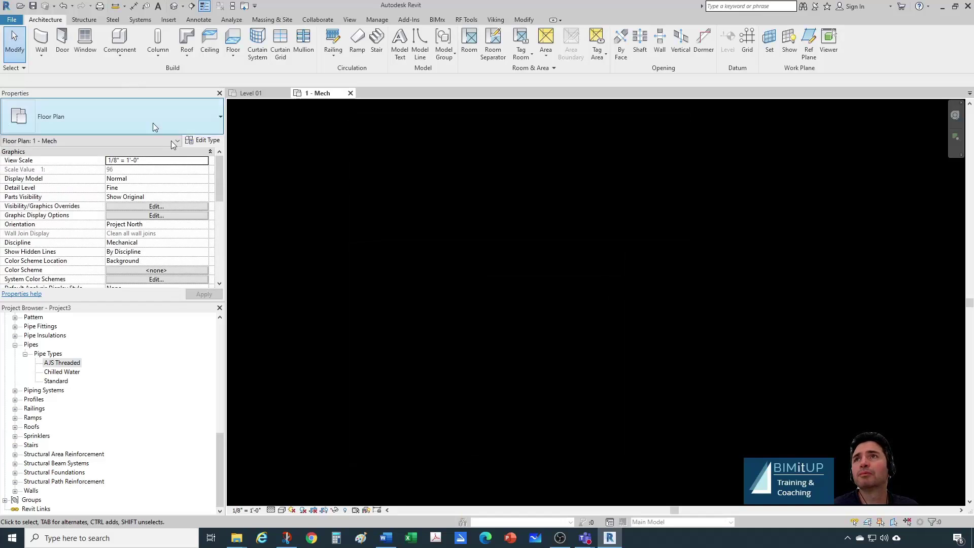
# Choose the AJS Threaded pipe type with a 2 1/2" diameter for pipe placement and leave the command
pyautogui.press('p')
pyautogui.press('i')
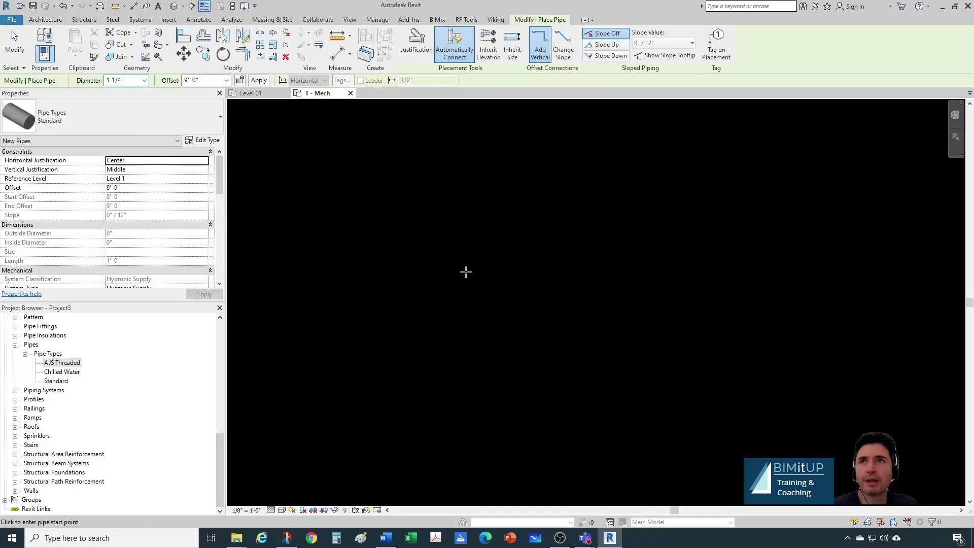
pyautogui.click(61, 118)
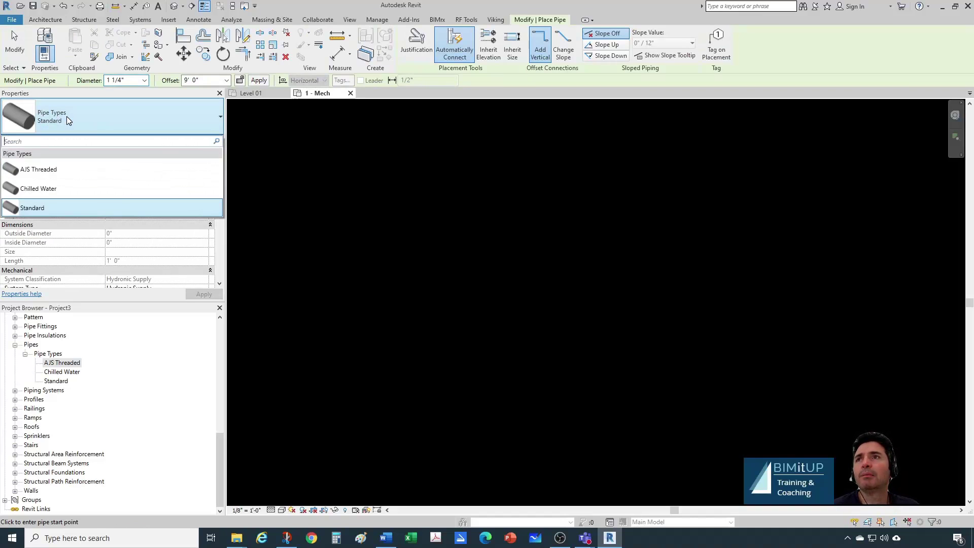
pyautogui.click(44, 172)
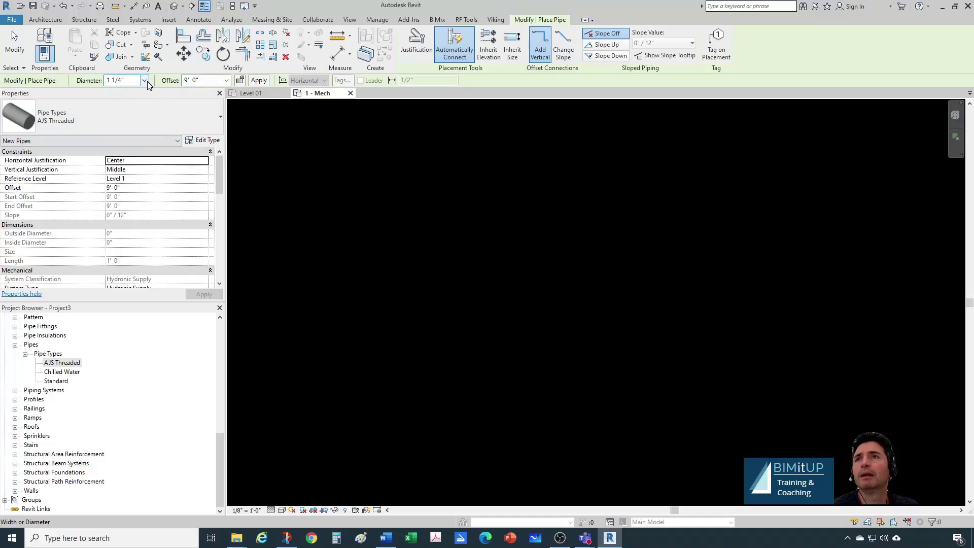
pyautogui.click(146, 81)
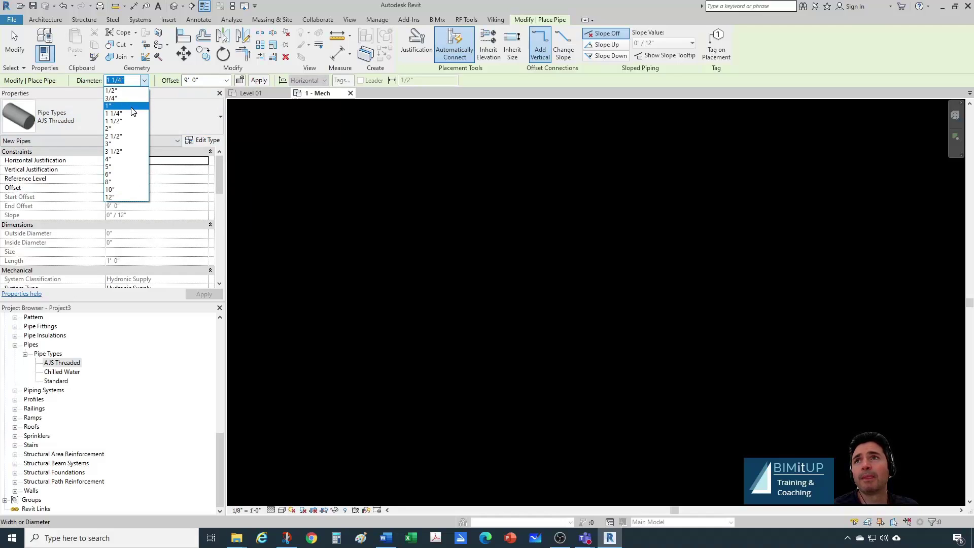
pyautogui.click(113, 137)
pyautogui.press('Escape')
pyautogui.press('Escape')
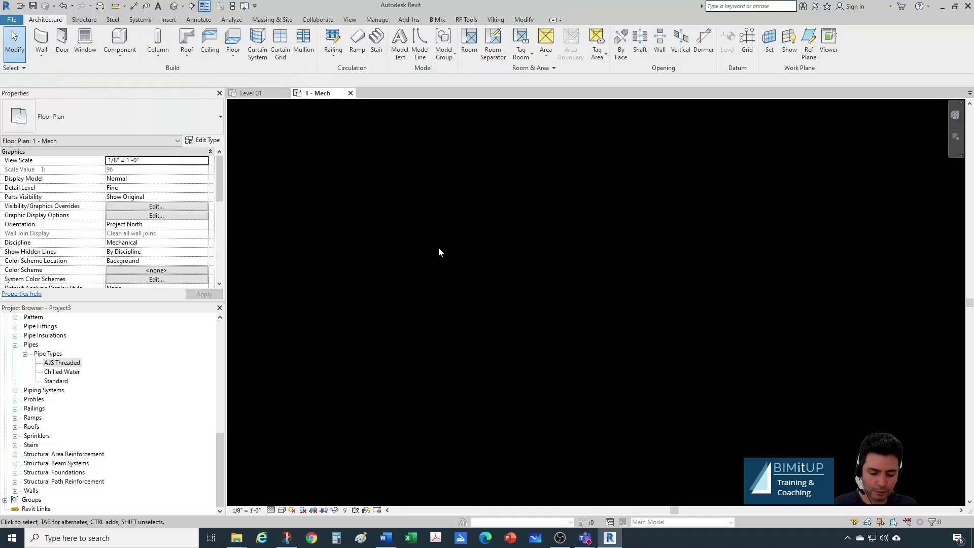
# Try to draw a 3" AJS Threaded pipe run with a horizontal leg and a vertical leg about 8' long, and undo it
pyautogui.press('p')
pyautogui.press('i')
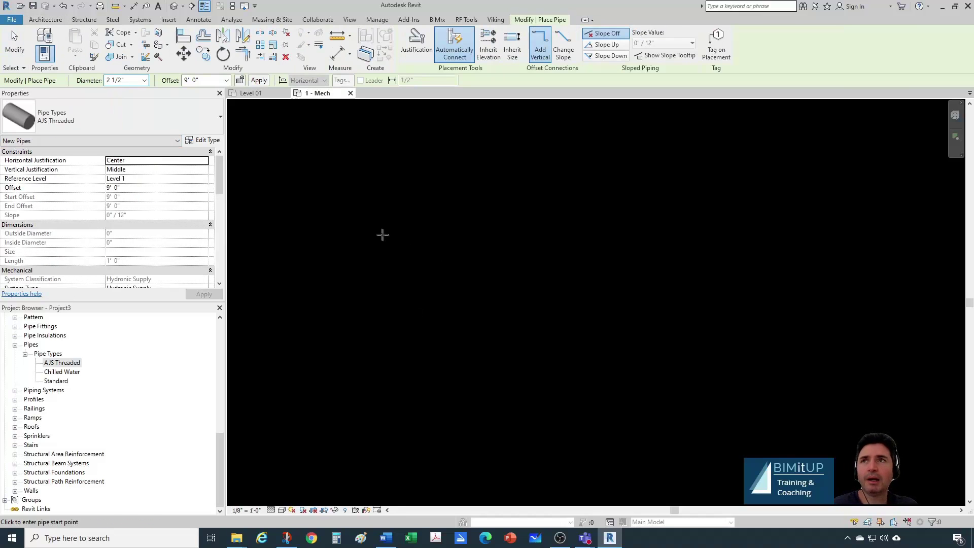
pyautogui.click(145, 80)
pyautogui.click(122, 145)
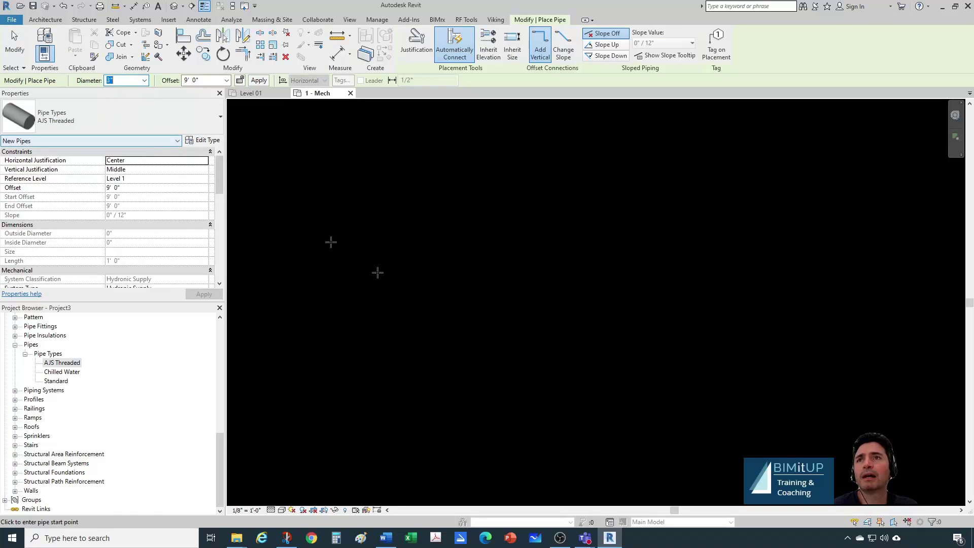
pyautogui.click(527, 379)
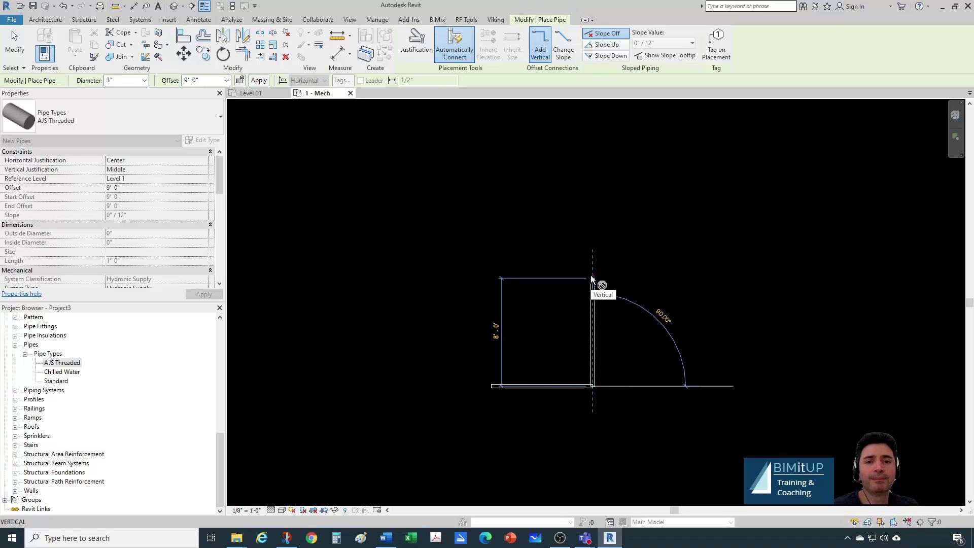
pyautogui.click(591, 275)
pyautogui.press('Escape')
pyautogui.press('Escape')
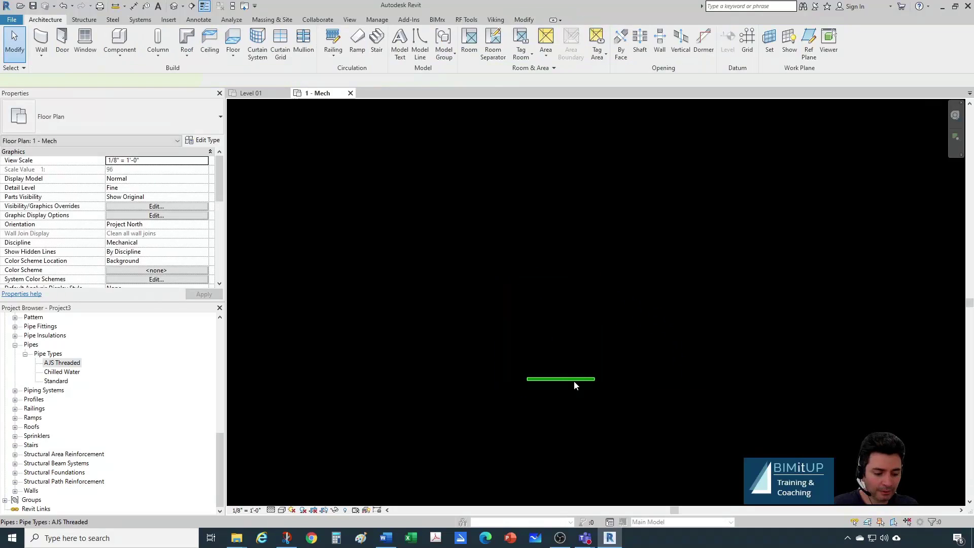
pyautogui.hotkey('ctrl', 'z')
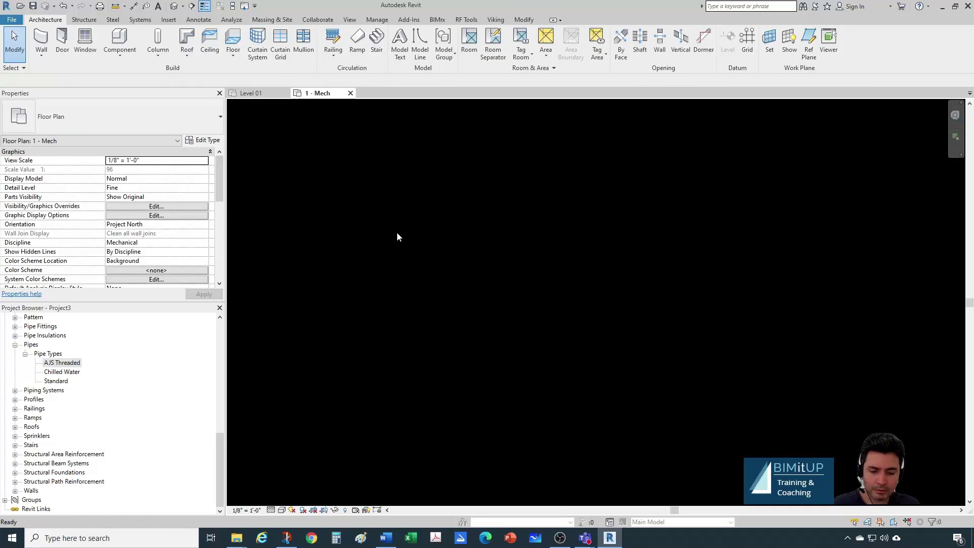
# Draw a Z-shaped 1 1/2" AJS Threaded pipe run at 9' 0" offset with two 90° turns and a final horizontal leg about 2'-2" long
pyautogui.press('p')
pyautogui.press('i')
pyautogui.click(145, 80)
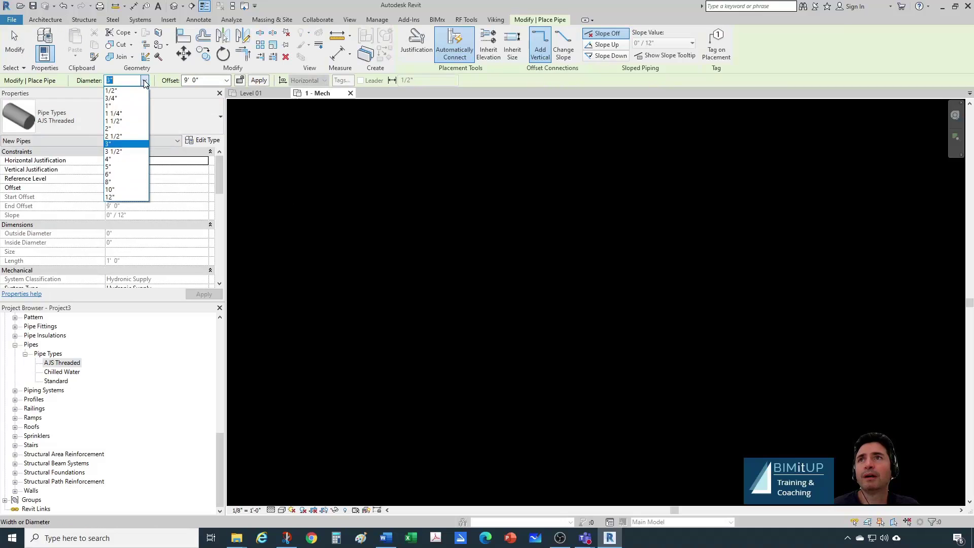
pyautogui.click(127, 121)
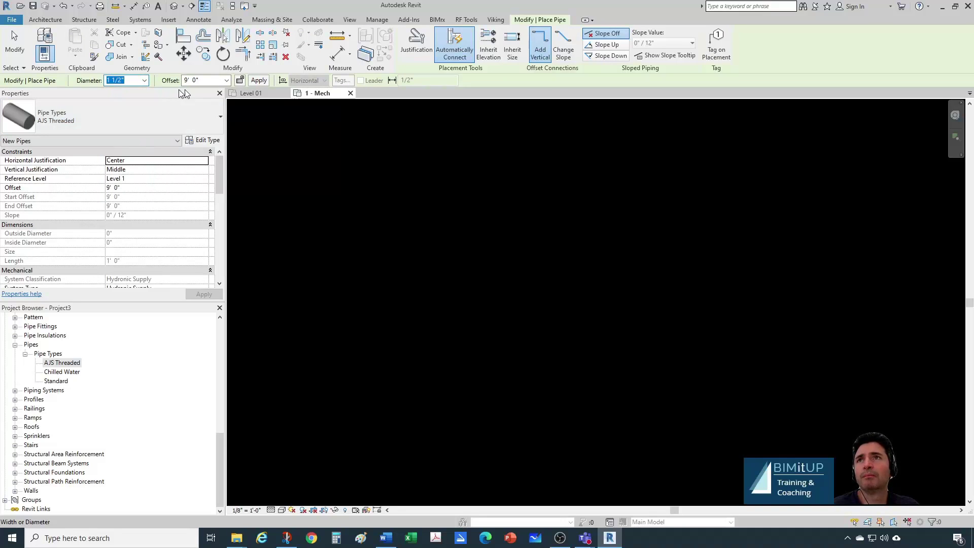
pyautogui.click(435, 330)
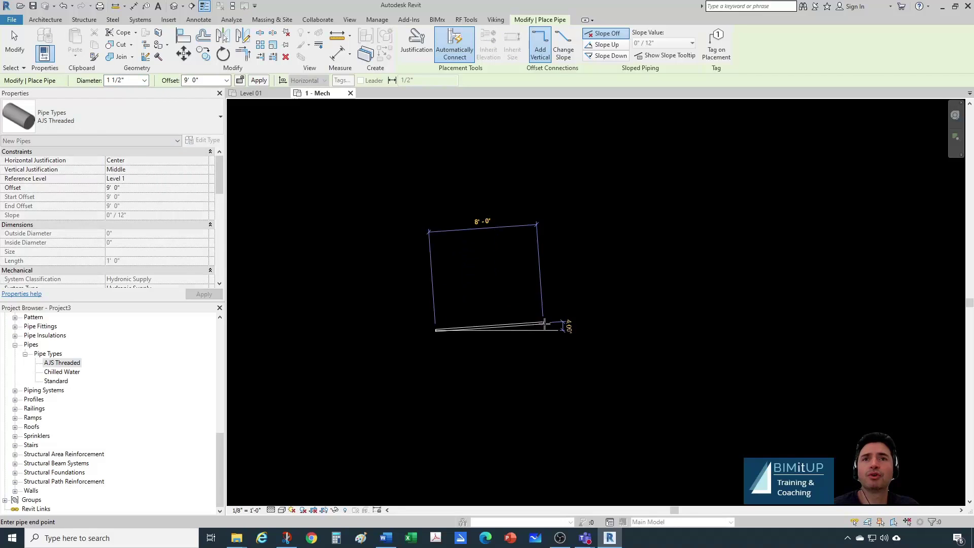
pyautogui.click(523, 330)
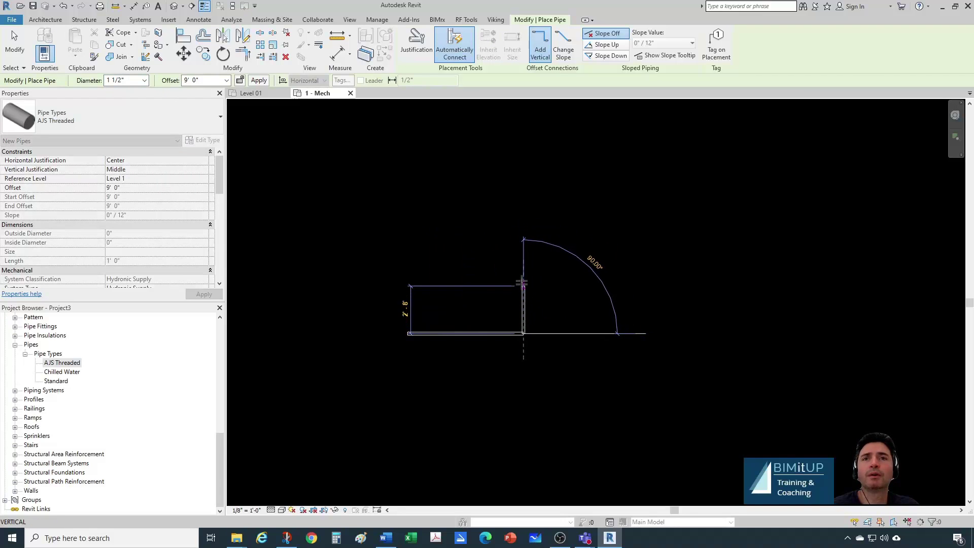
pyautogui.click(522, 273)
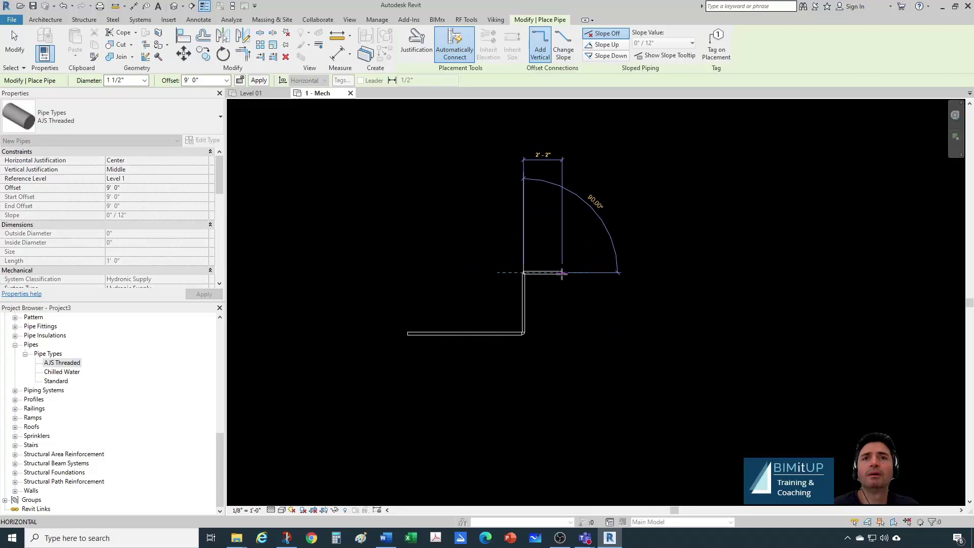
pyautogui.click(562, 273)
pyautogui.press('Escape')
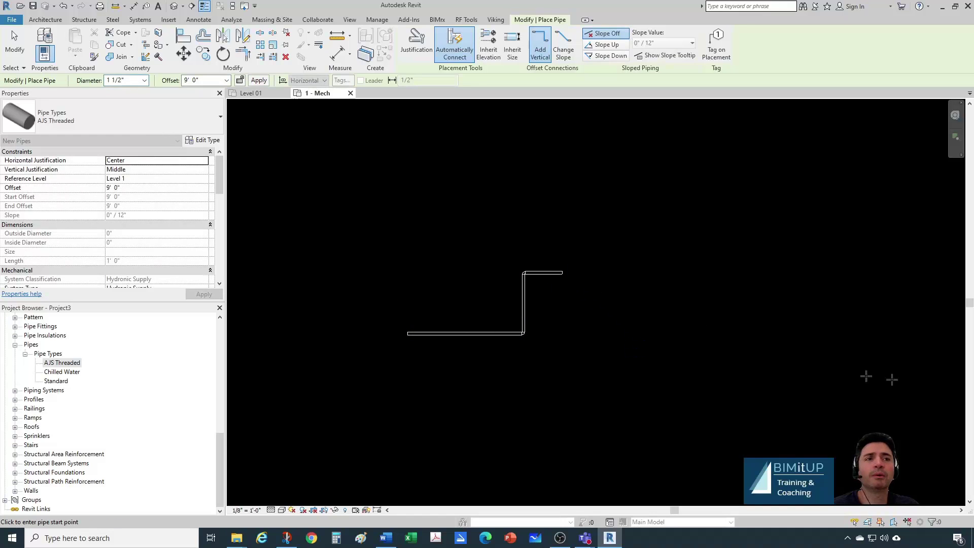
# Leave pipe placement and inspect which fitting family the lower elbow of the Z-shaped pipe run uses
pyautogui.press('Escape')
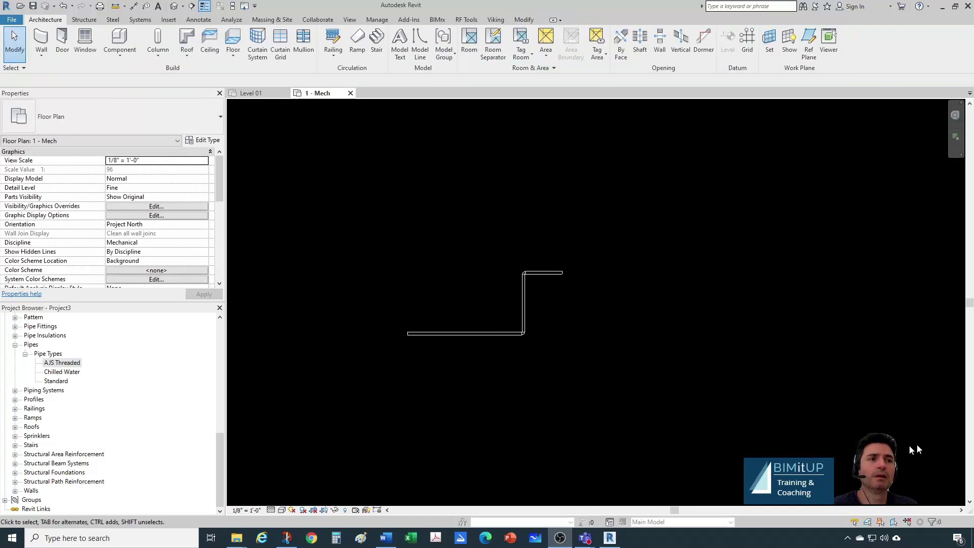
pyautogui.scroll(6, 509, 320)
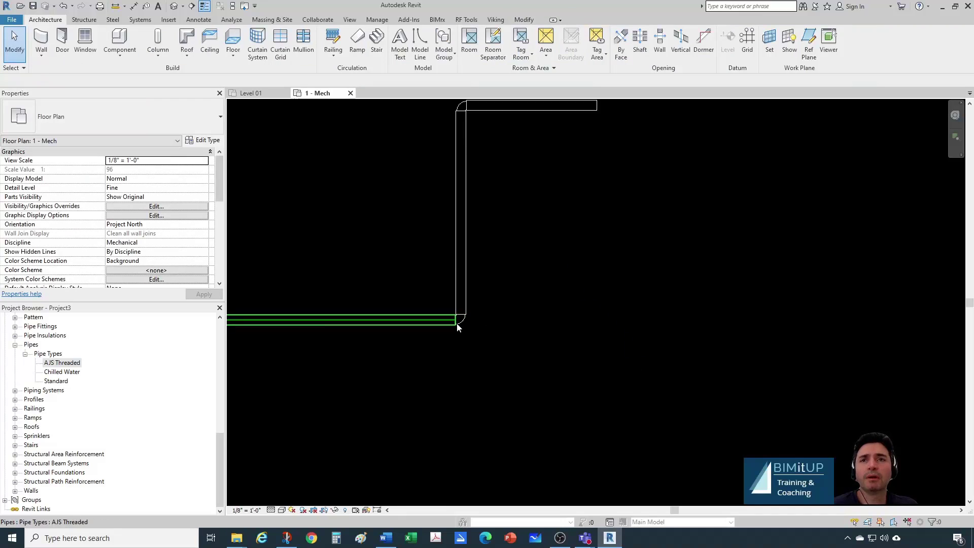
pyautogui.click(465, 322)
pyautogui.scroll(-4, 513, 335)
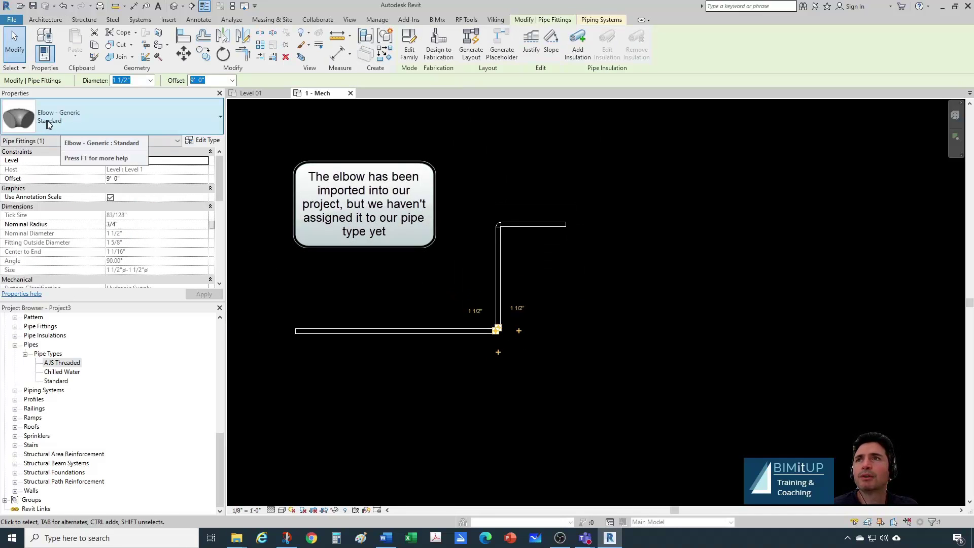
pyautogui.click(237, 257)
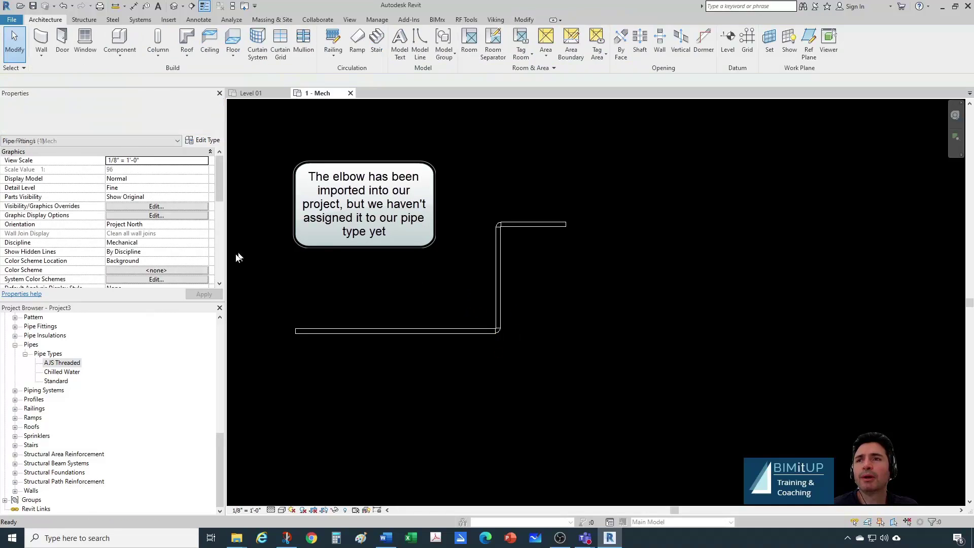
# Set the AJS Threaded pipe type's elbow to AJS - Elbow - Threaded - MI - Class 150: Standard in its routing preferences and accept the type properties
pyautogui.click(62, 363)
pyautogui.rightClick(65, 365)
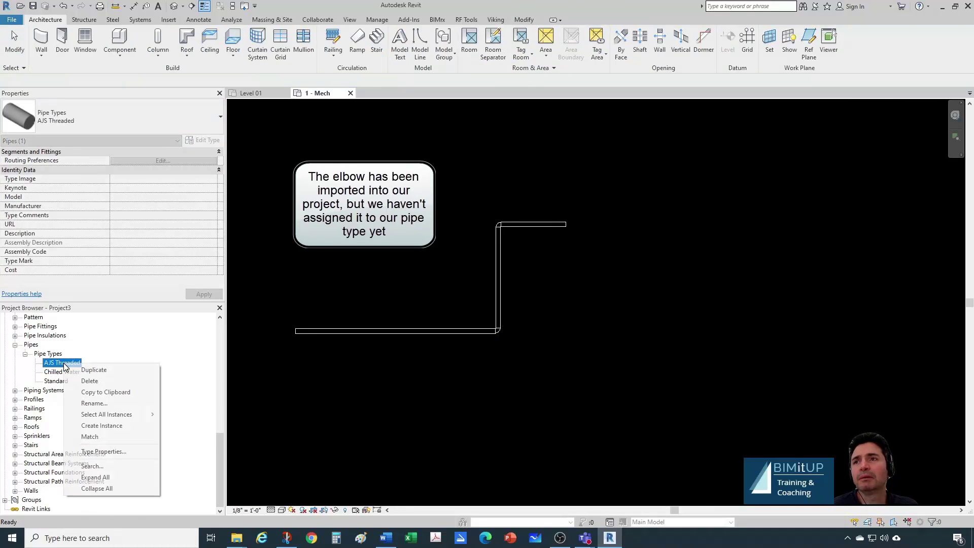
pyautogui.click(97, 452)
pyautogui.click(611, 217)
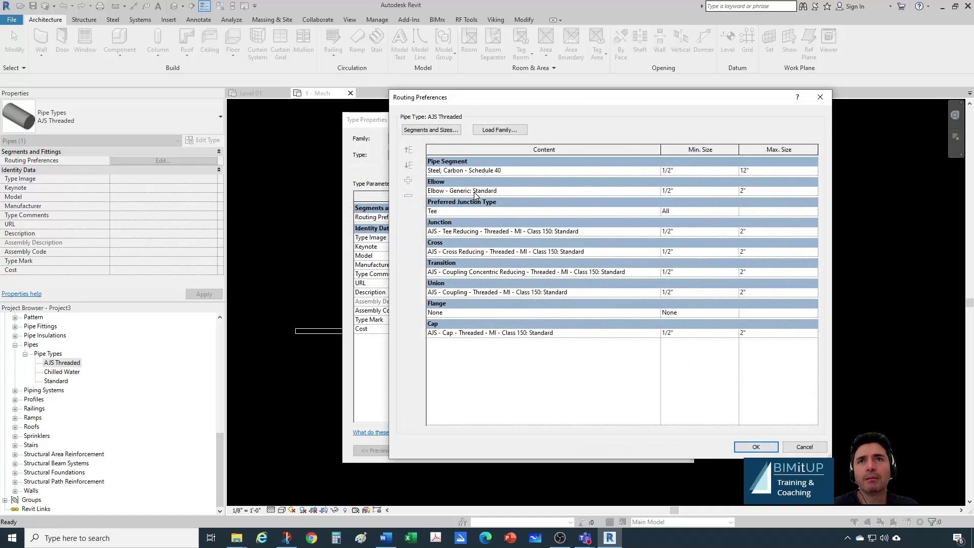
pyautogui.click(656, 191)
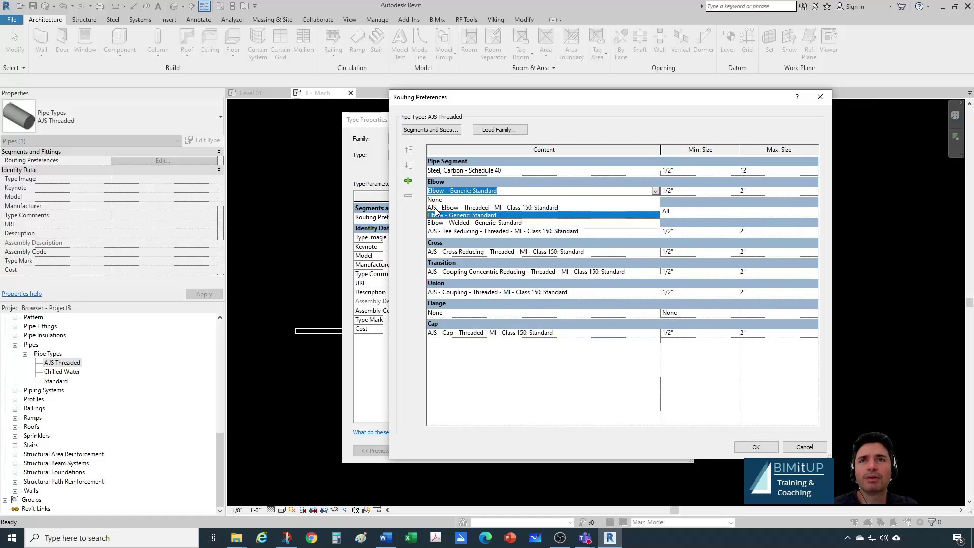
pyautogui.click(490, 211)
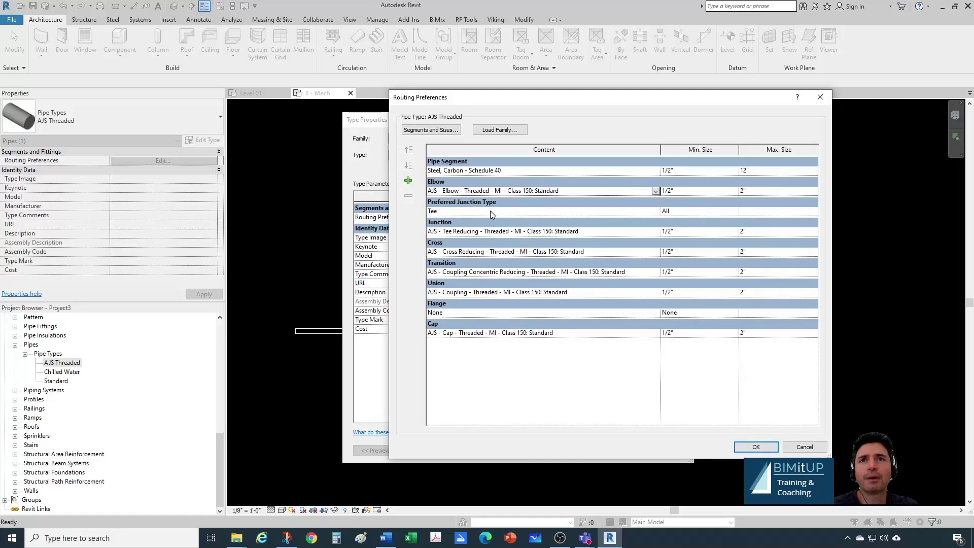
pyautogui.click(754, 447)
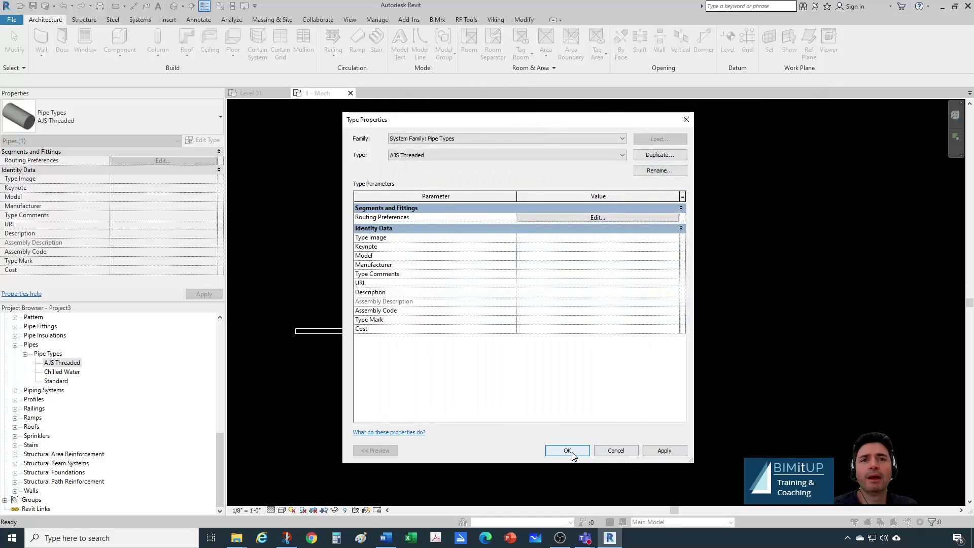
pyautogui.click(572, 453)
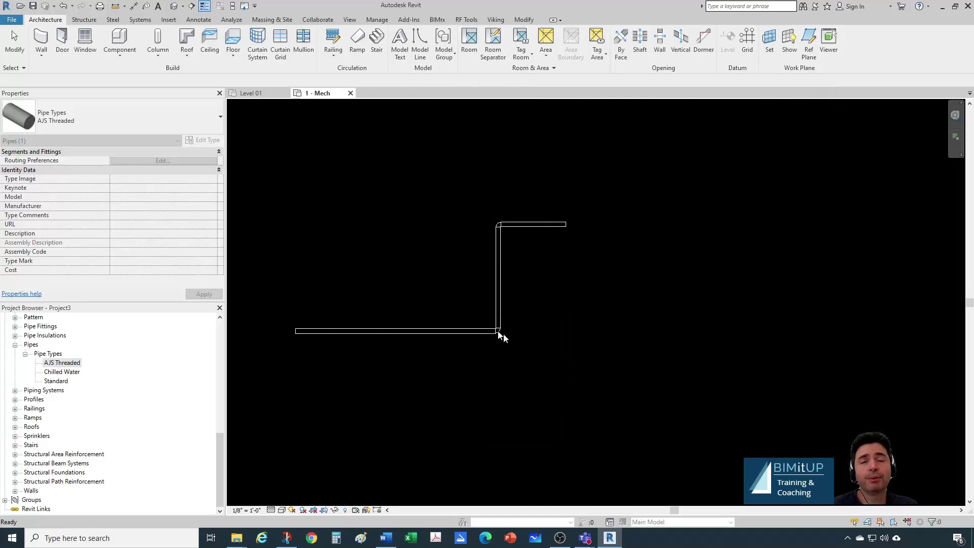
# Draw a second Z-shaped 1 1/2" AJS Threaded pipe run above the first, starting with a horizontal leg about 2'-7" long
pyautogui.scroll(-2, 498, 332)
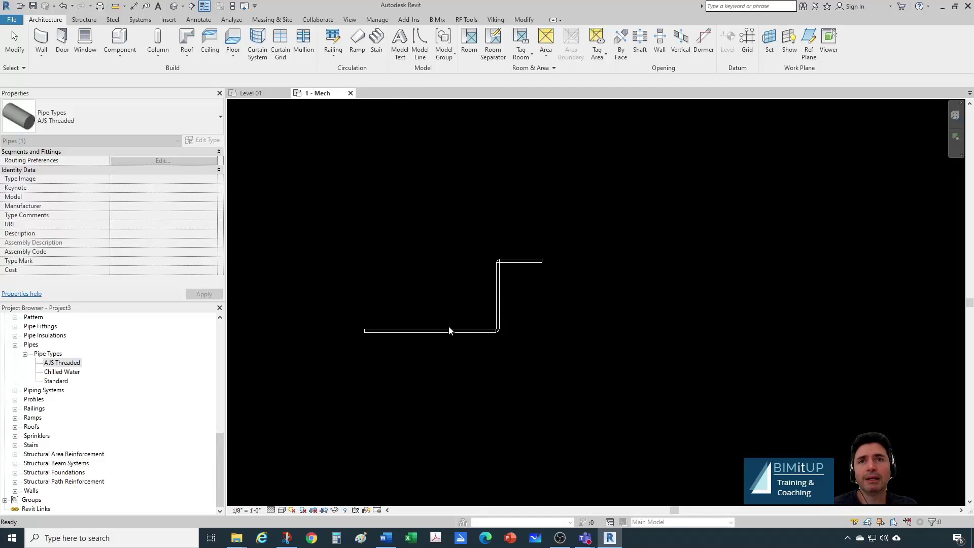
pyautogui.press('p')
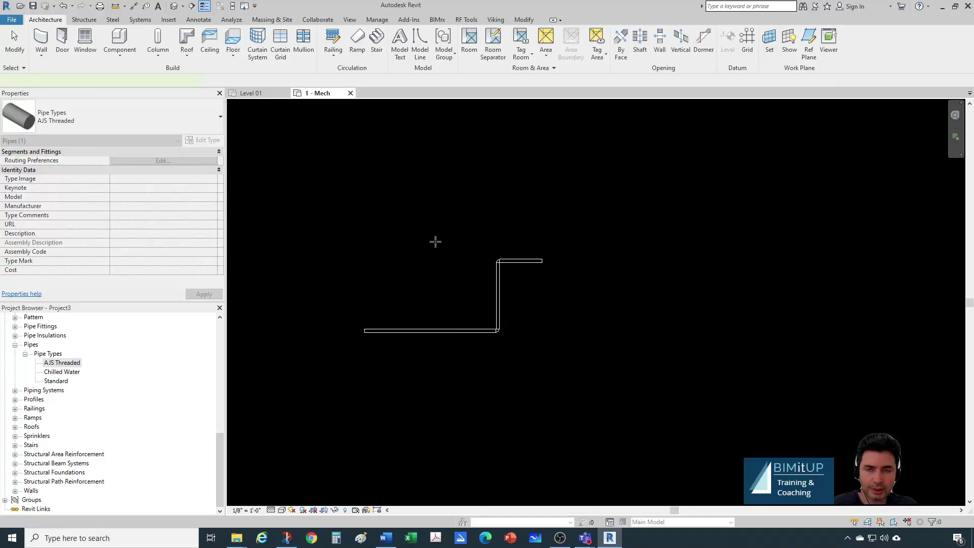
pyautogui.press('i')
pyautogui.click(462, 311)
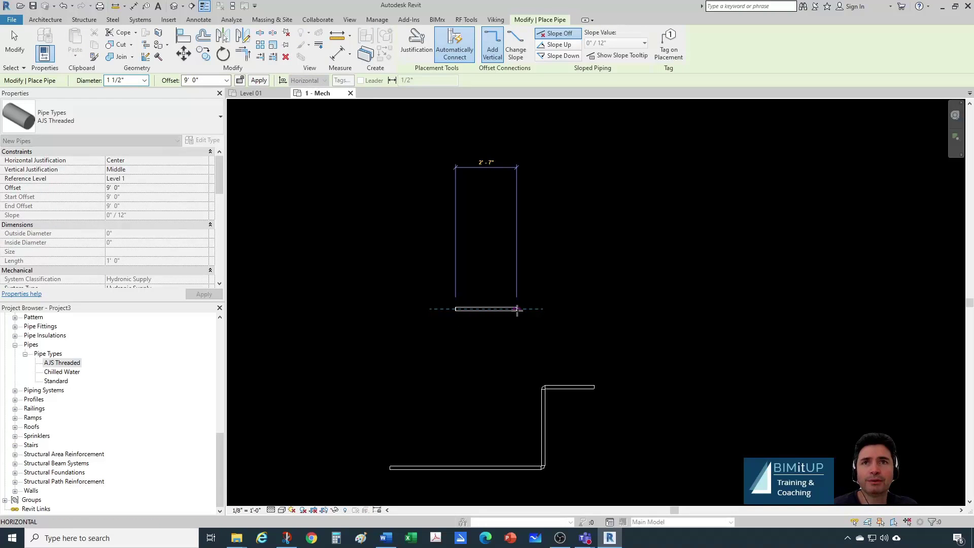
pyautogui.click(517, 309)
pyautogui.scroll(1, 517, 292)
pyautogui.click(517, 256)
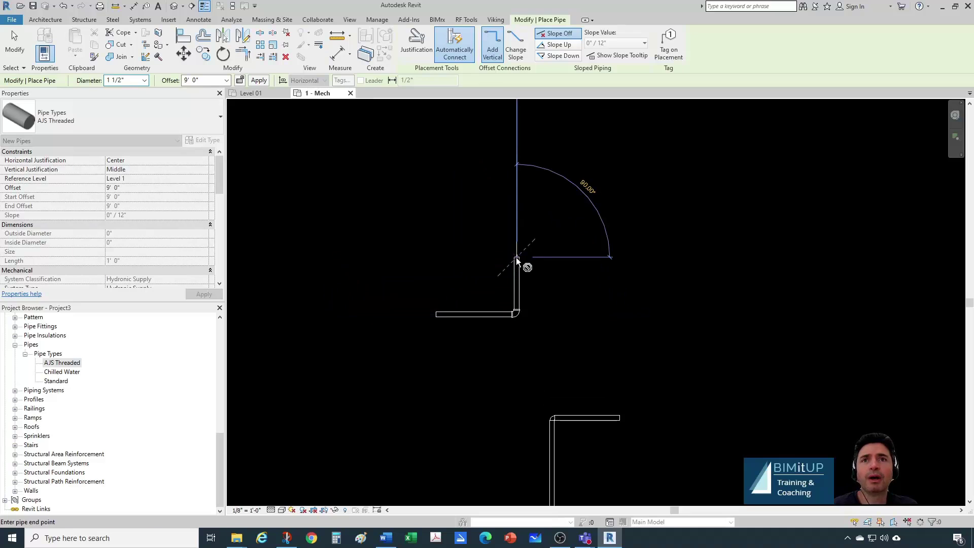
pyautogui.scroll(1, 525, 260)
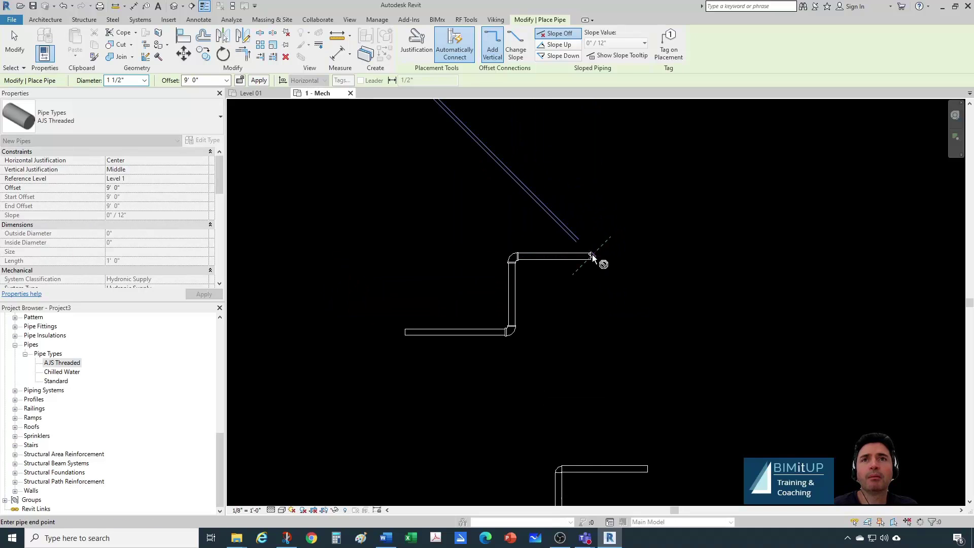
pyautogui.click(593, 256)
pyautogui.press('Escape')
pyautogui.press('Escape')
# Convert the upper elbow of the new pipe run into a tee with its open end facing up
pyautogui.scroll(2, 513, 251)
pyautogui.click(517, 257)
pyautogui.click(517, 214)
pyautogui.scroll(2, 517, 232)
# Draw pipe straight up from the tee's open end with a short 1 1/2" length followed by a 1" diameter length
pyautogui.click(517, 258)
pyautogui.rightClick(517, 258)
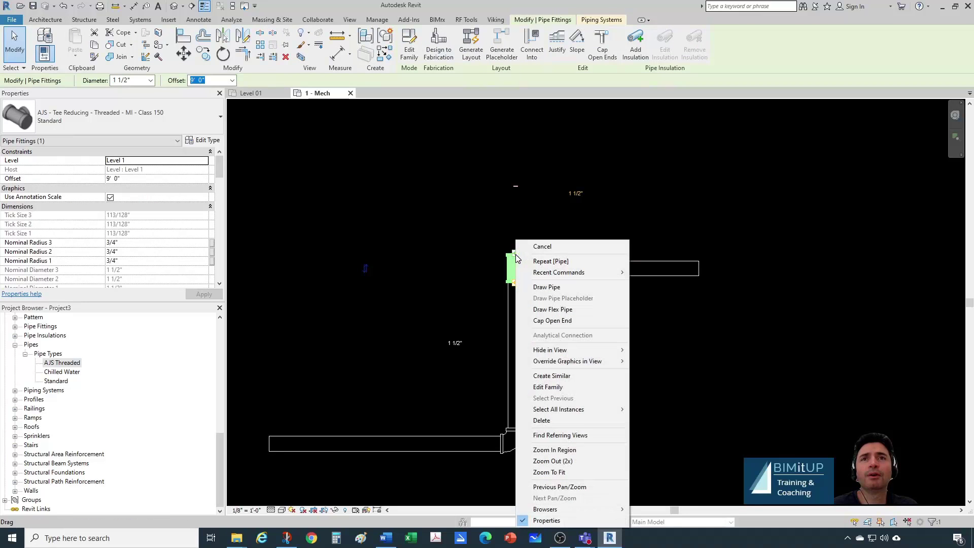
pyautogui.click(551, 286)
pyautogui.moveTo(523, 208); pyautogui.dragTo(528, 315, button='middle')
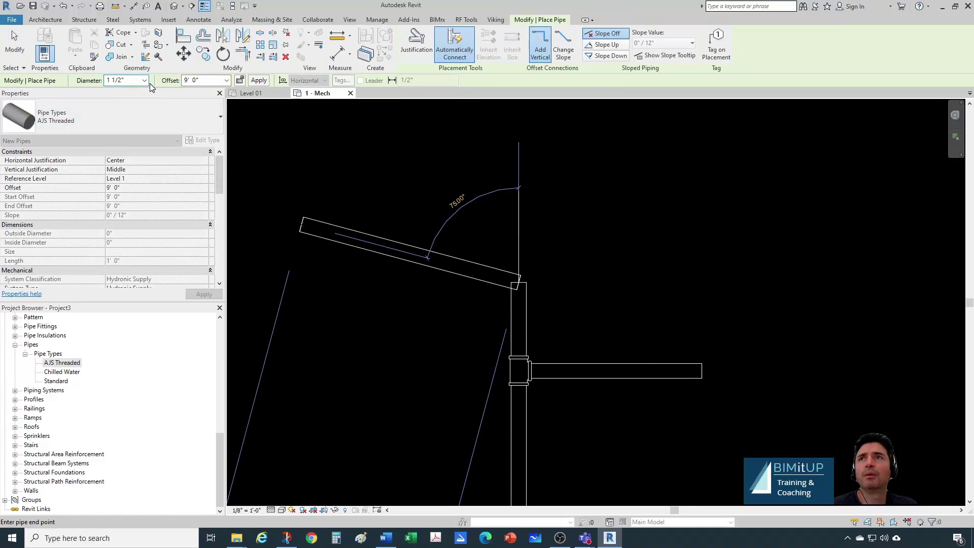
pyautogui.click(145, 80)
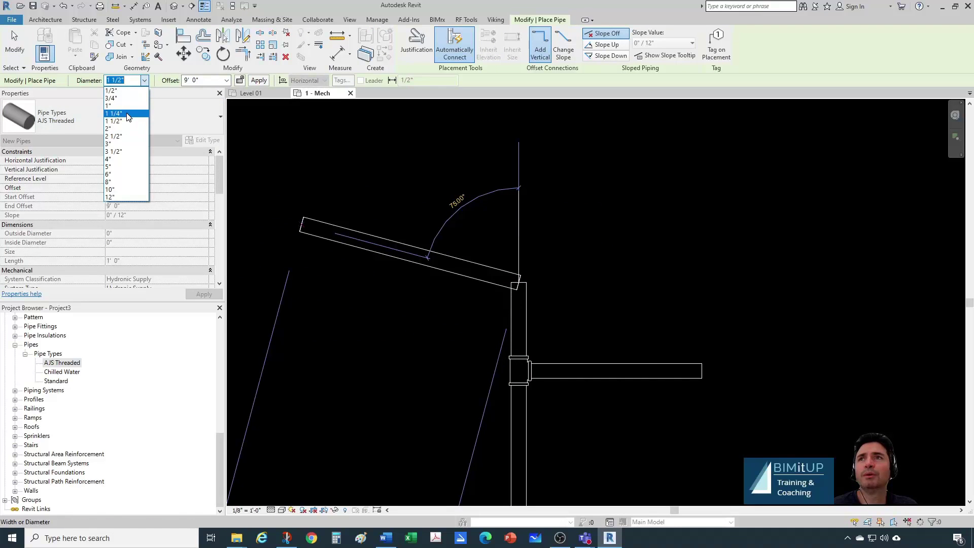
pyautogui.click(118, 106)
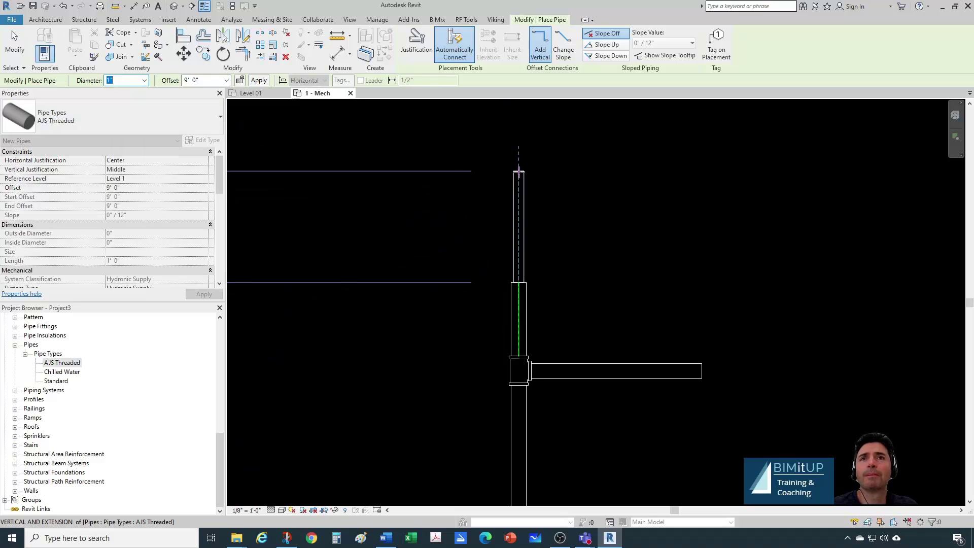
pyautogui.click(519, 172)
pyautogui.press('Escape')
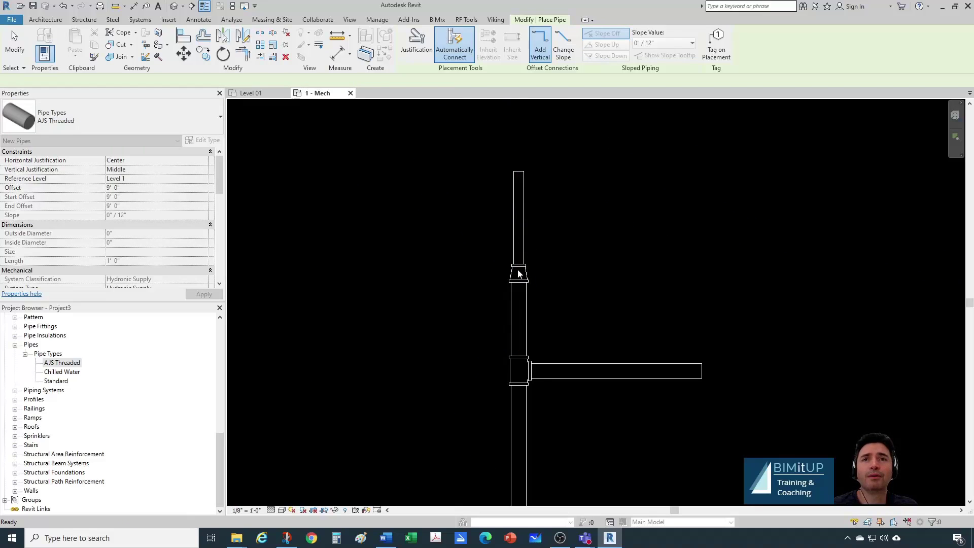
pyautogui.press('Escape')
# Draw a vertical 1 1/2" branch of the same pipe type down into the middle of the new run's lower horizontal leg
pyautogui.scroll(-2, 572, 246)
pyautogui.scroll(1, 549, 351)
pyautogui.click(543, 352)
pyautogui.press('c')
pyautogui.press('s')
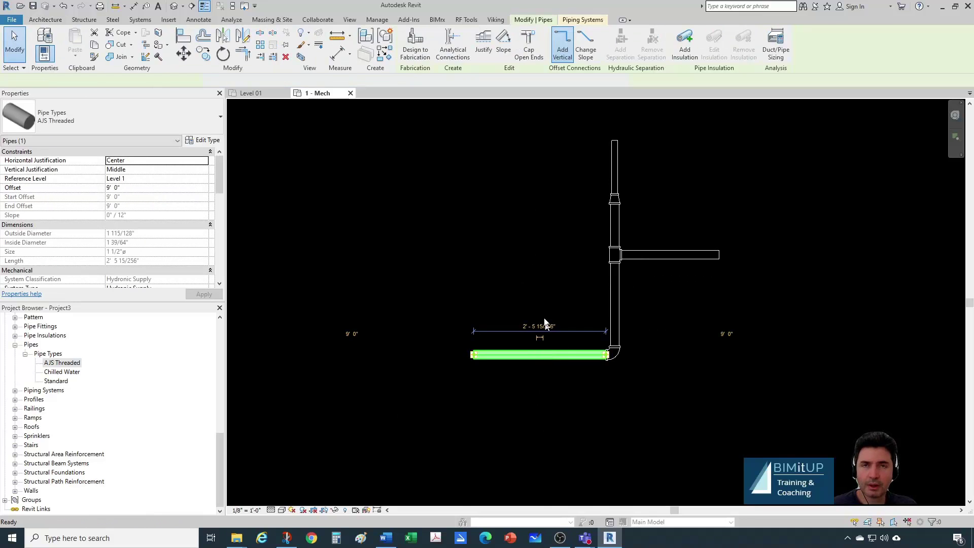
pyautogui.scroll(1, 531, 290)
pyautogui.click(543, 252)
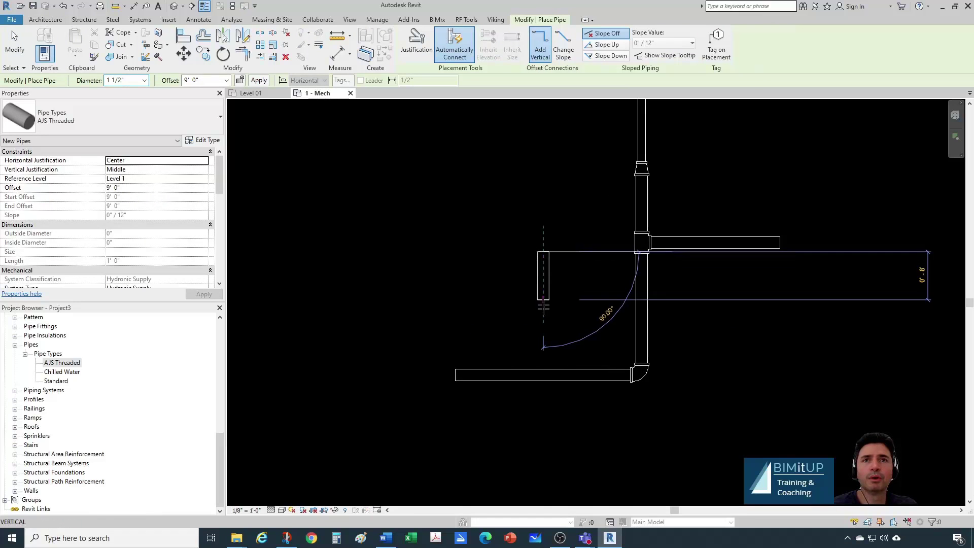
pyautogui.click(543, 375)
pyautogui.press('Escape')
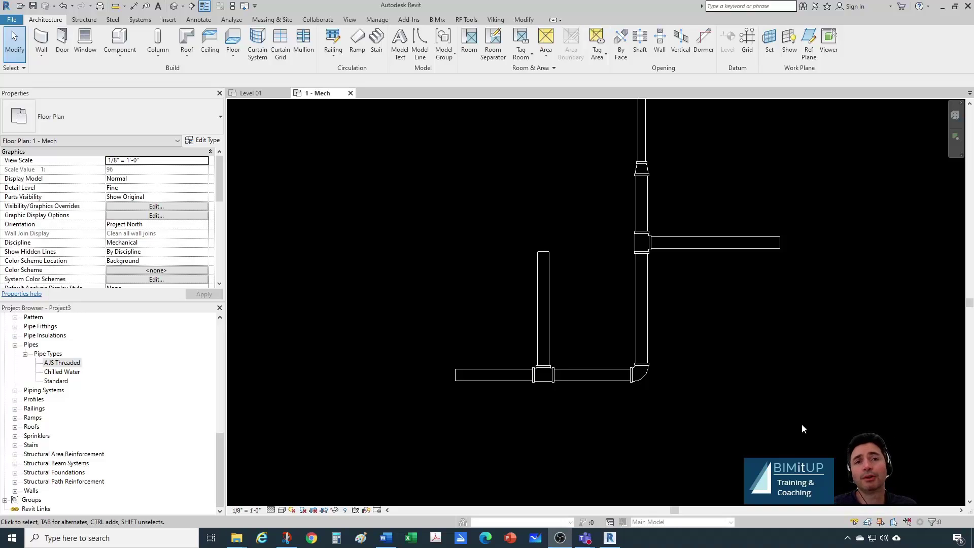
pyautogui.scroll(-1, 714, 409)
pyautogui.moveTo(711, 387); pyautogui.dragTo(697, 402, button='middle')
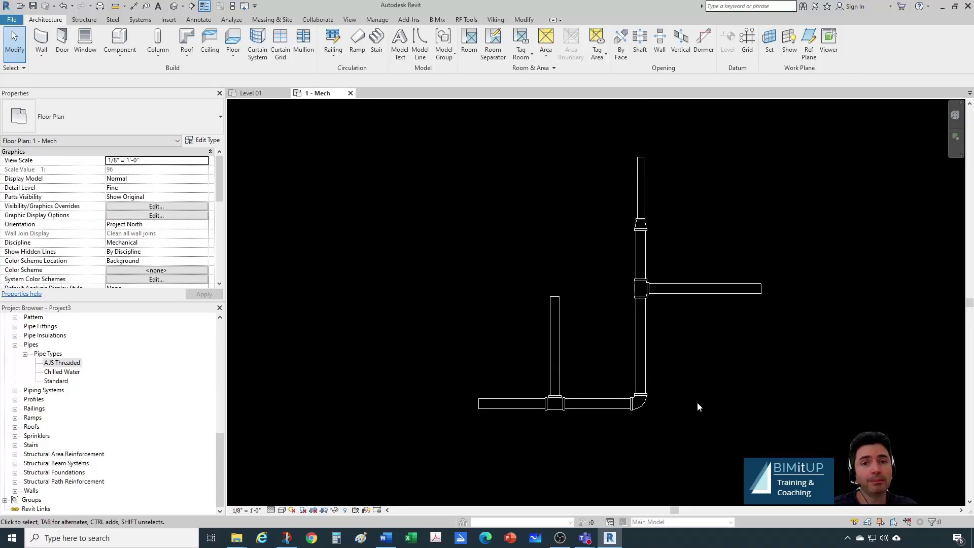
pyautogui.moveTo(707, 406); pyautogui.dragTo(701, 418, button='middle')
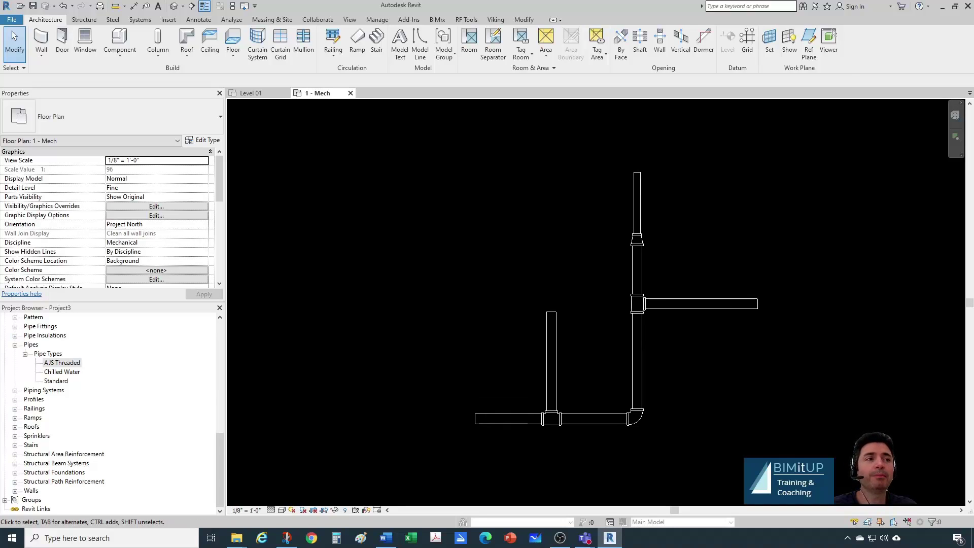